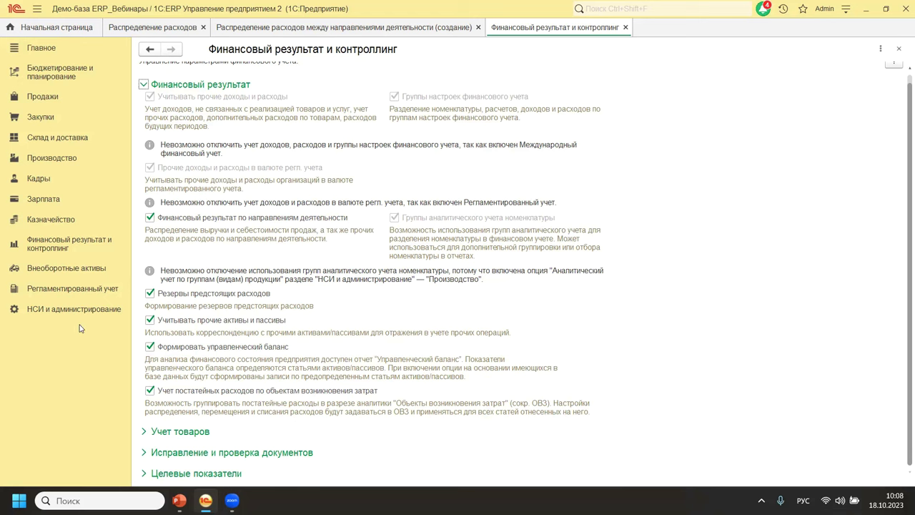
Step: Close the financial result settings, the unsaved expense distribution document and the expense distribution list
left_click(898, 48)
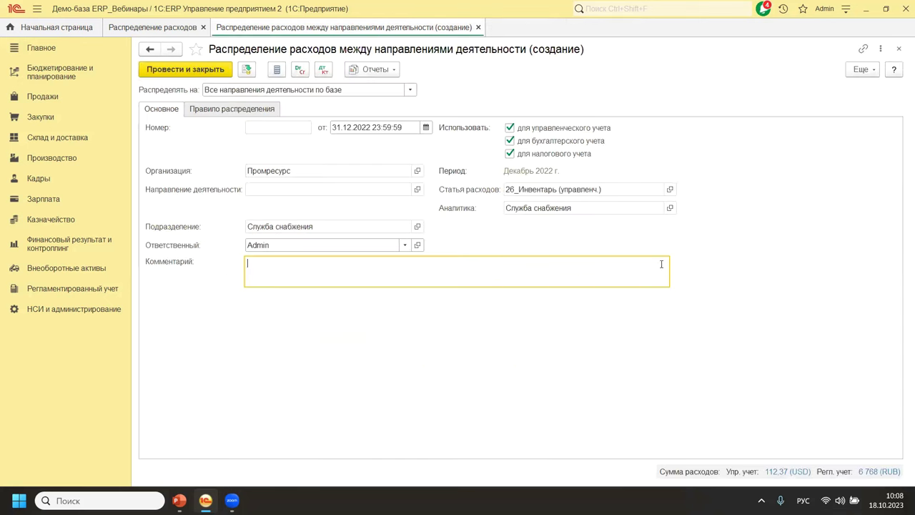
key("ctrl+F4")
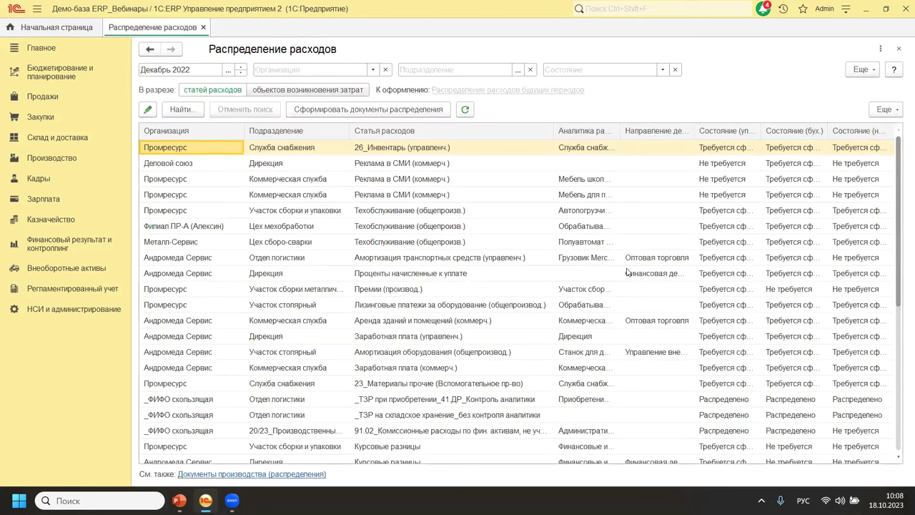
key("ctrl+F4")
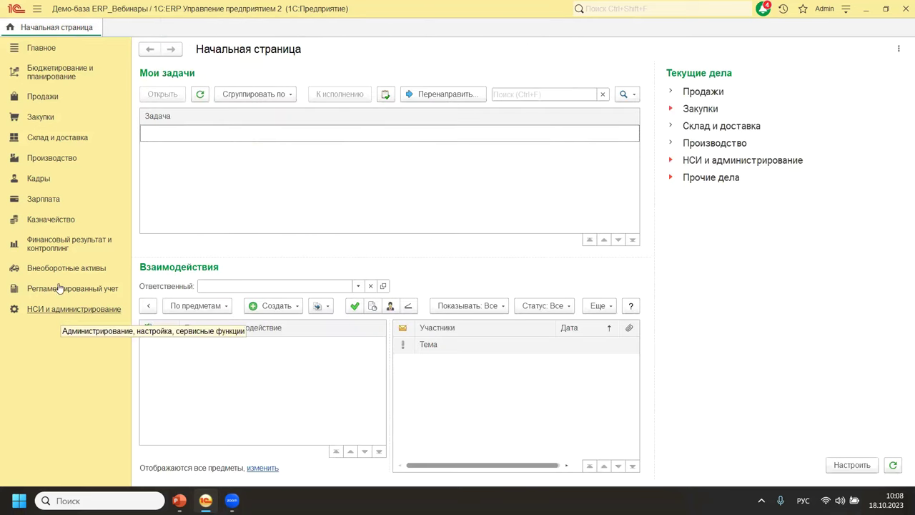
Step: Open the Статьи расходов list from Финансовый результат и контроллинг and start a new item in the _Статьи расходов group
left_click(50, 245)
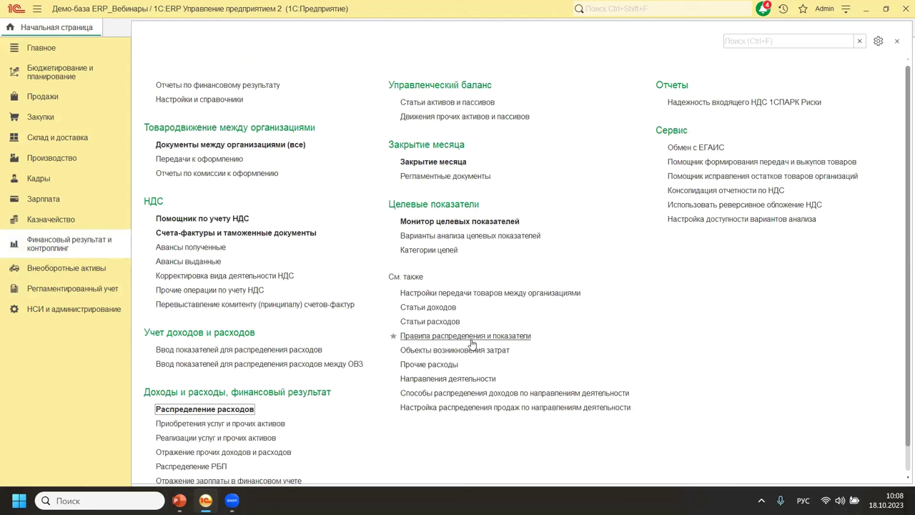
left_click(412, 320)
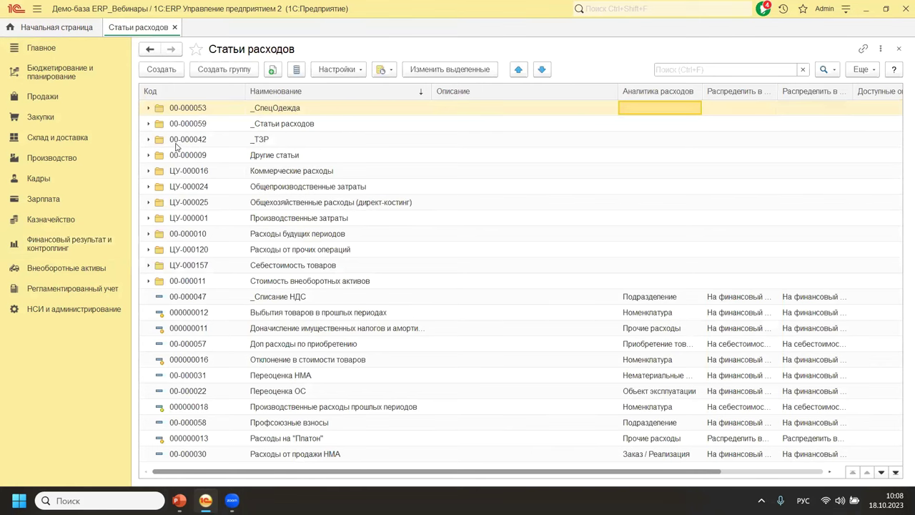
left_click(147, 124)
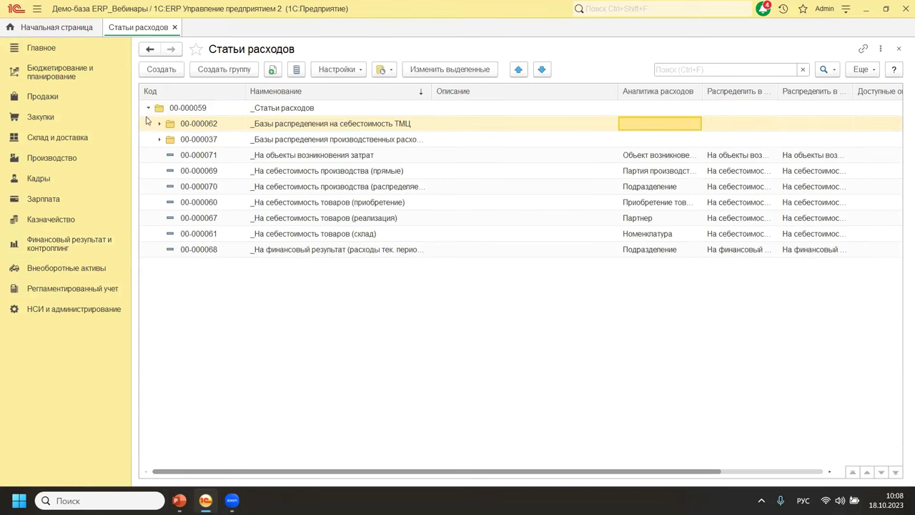
left_click(159, 70)
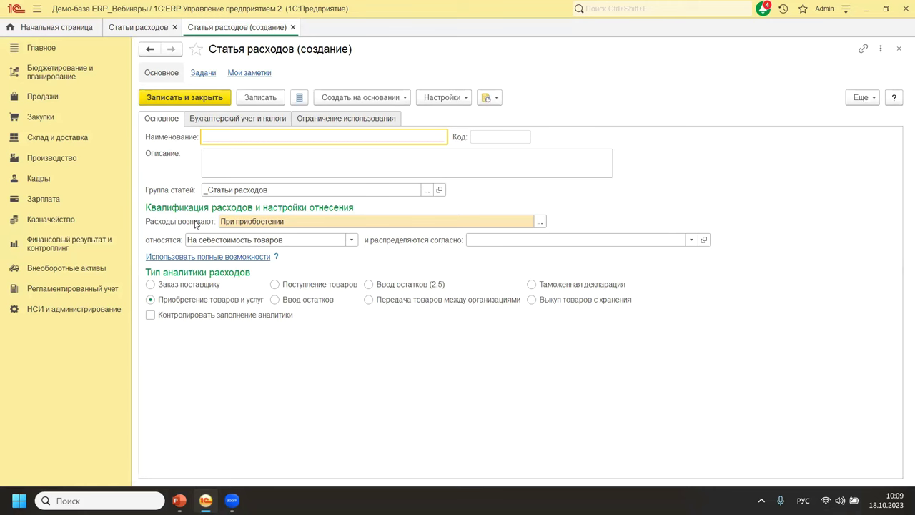
Step: Review the "На себестоимость ТМЦ" slide in the PowerPoint slide show and return to the new expense item in 1C:ERP
key("alt+Tab")
key("alt+Tab")
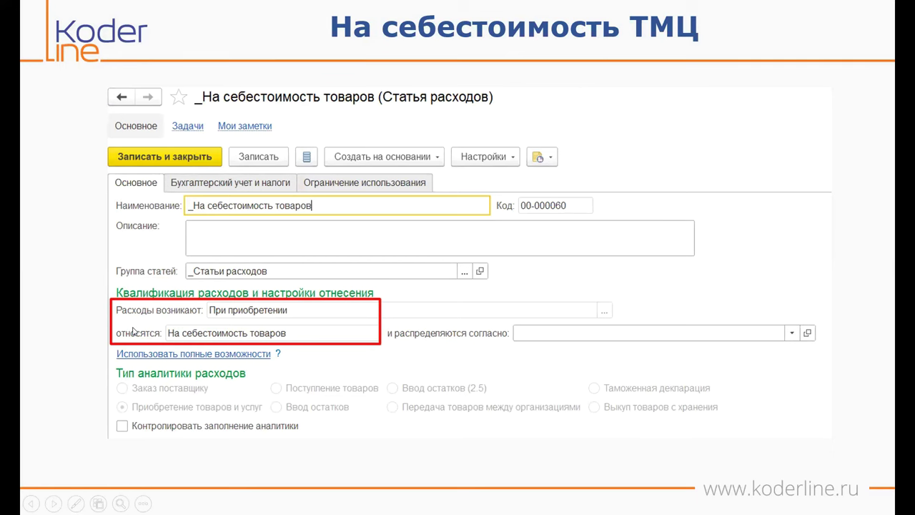
key("alt+Tab")
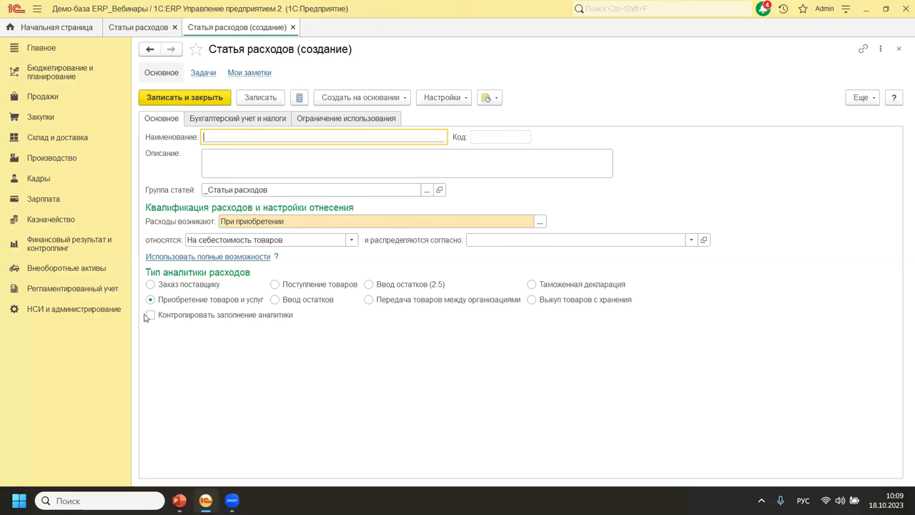
mouse_move(149, 318)
left_click(61, 312)
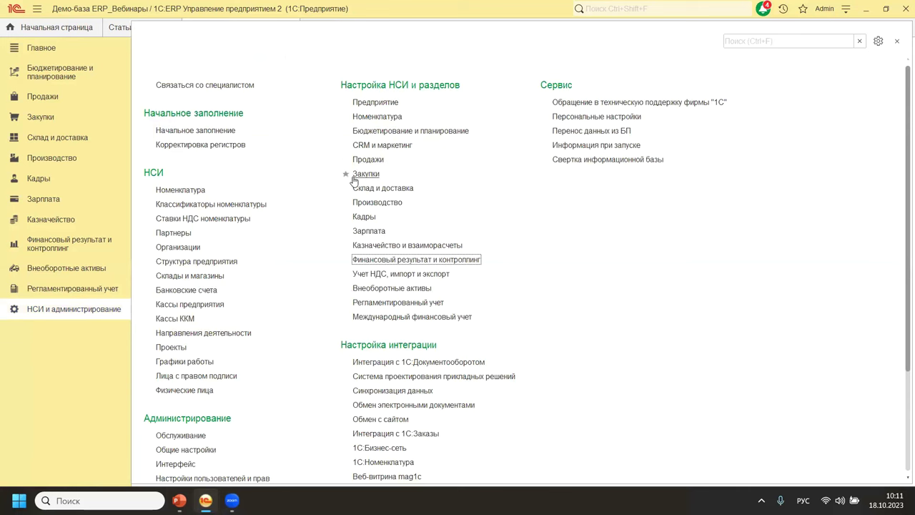
left_click(896, 41)
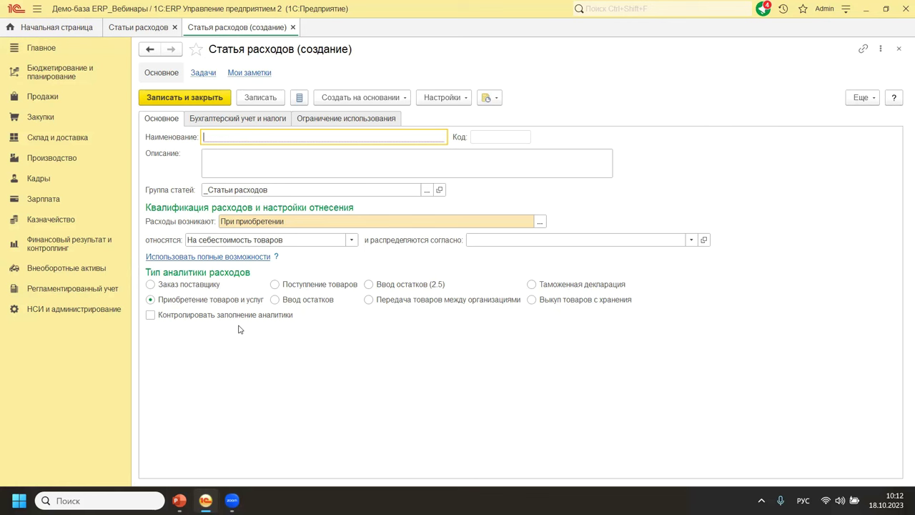
Step: Open the full list of financial accounting groups for the expense item's бух. учета setting
left_click(233, 119)
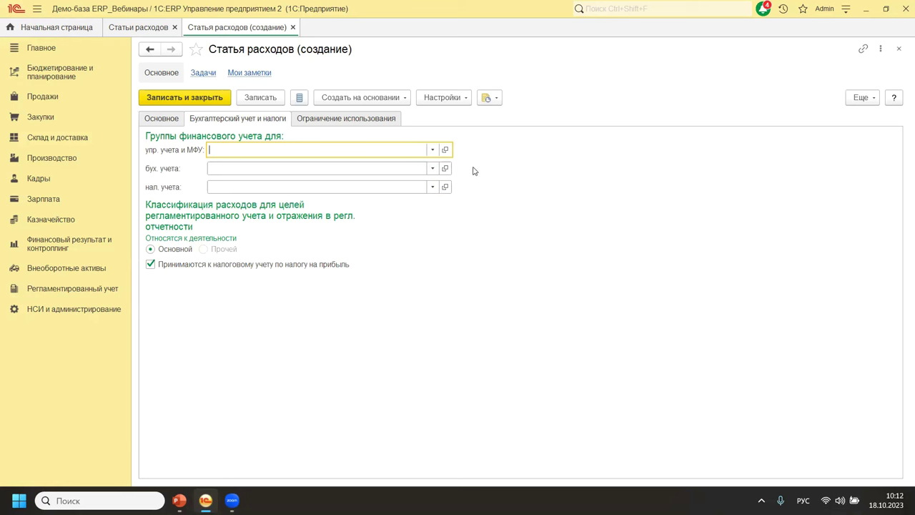
left_click(431, 168)
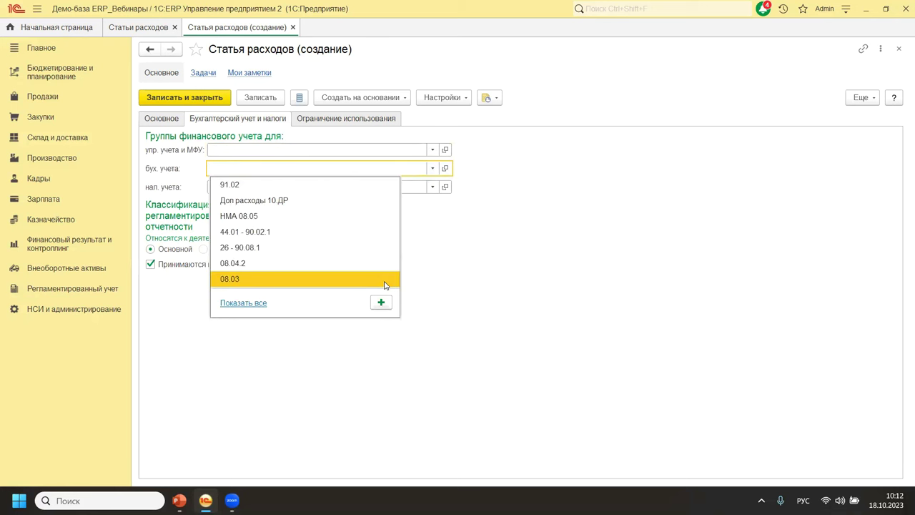
left_click(247, 303)
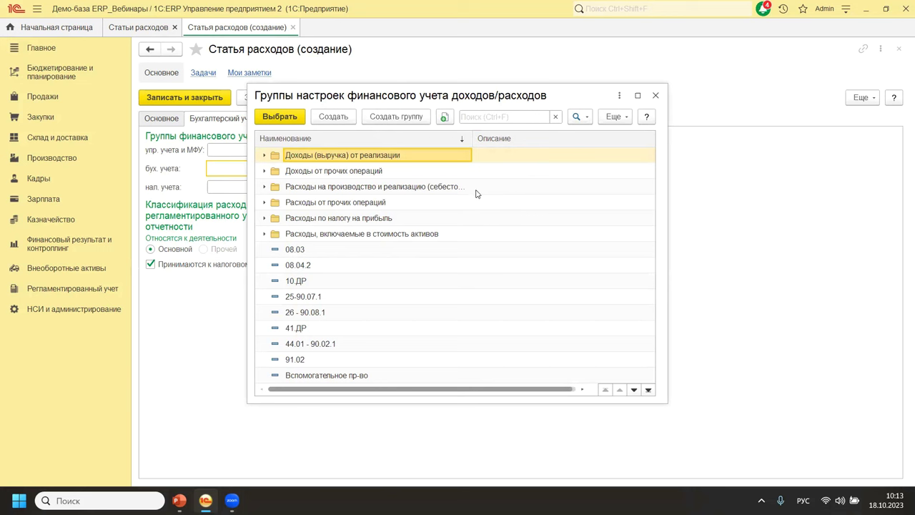
Step: Look through the income groups, then expand Расходы на производство и реализацию (себестоимость) and widen the name column to read the entries
left_click(264, 157)
left_click(264, 157)
left_click(264, 171)
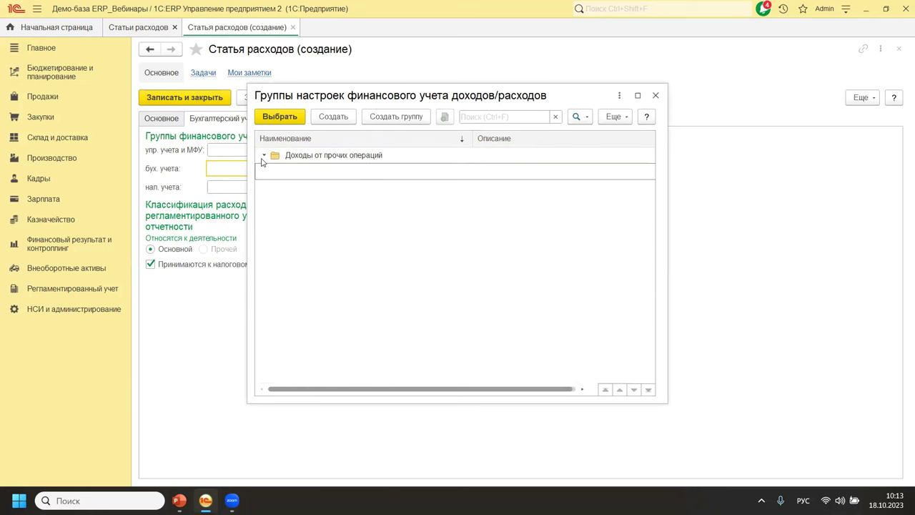
left_click(264, 156)
left_click(263, 187)
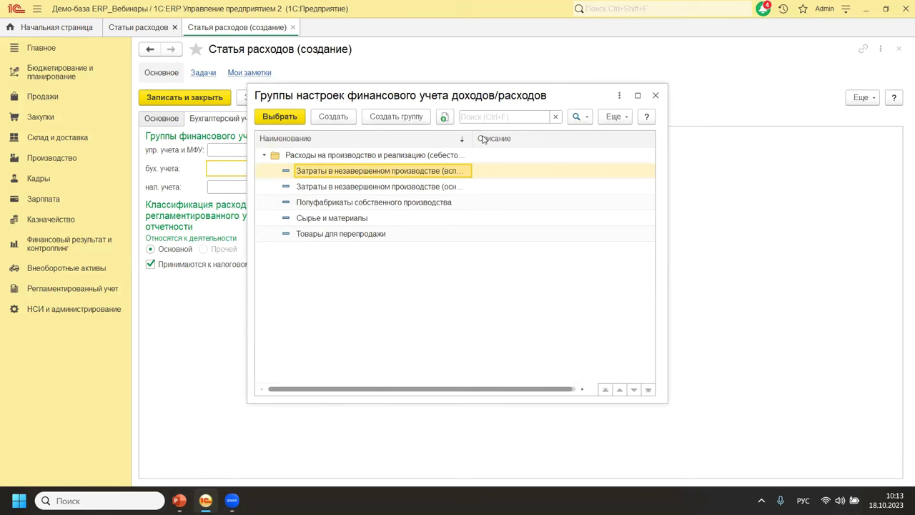
left_click_drag(472, 138, 534, 137)
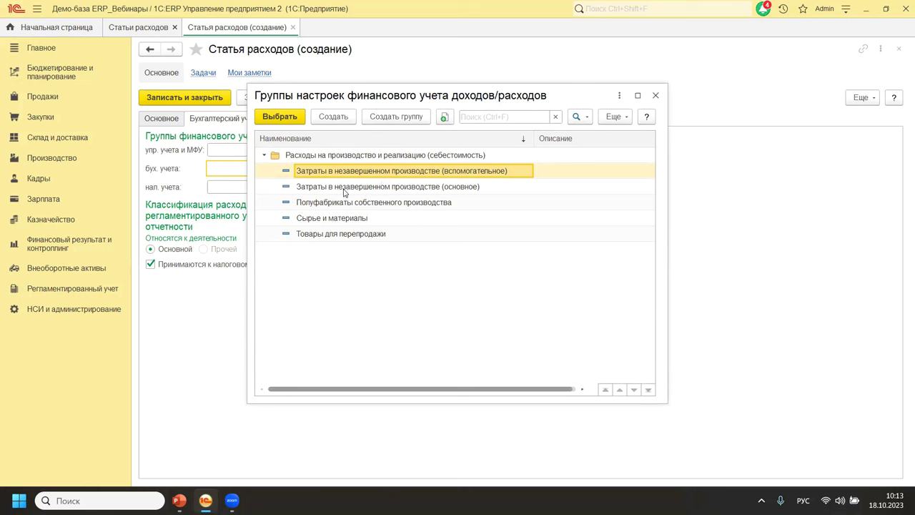
Step: Examine the accounting and write-off accounts of the main and auxiliary Затраты в незавершенном производстве groups, closing each card unchanged
left_click(429, 190)
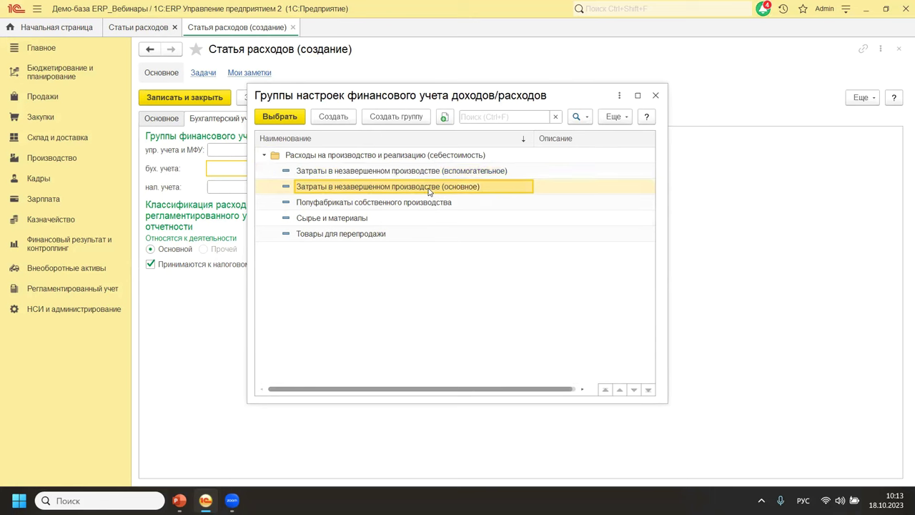
right_click(428, 190)
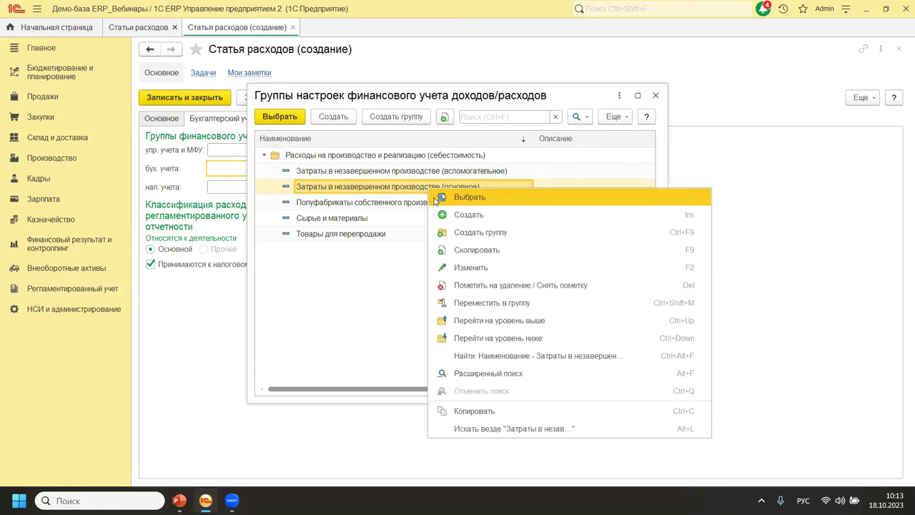
left_click(467, 268)
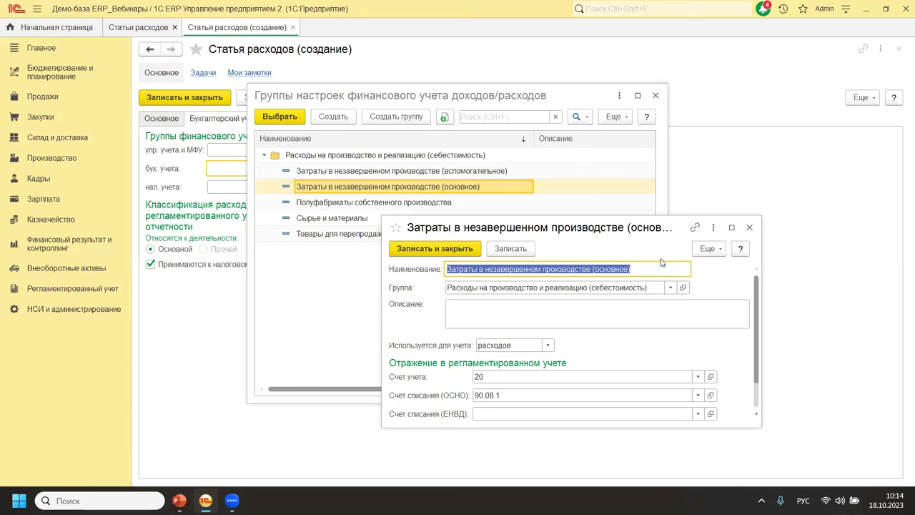
left_click(749, 227)
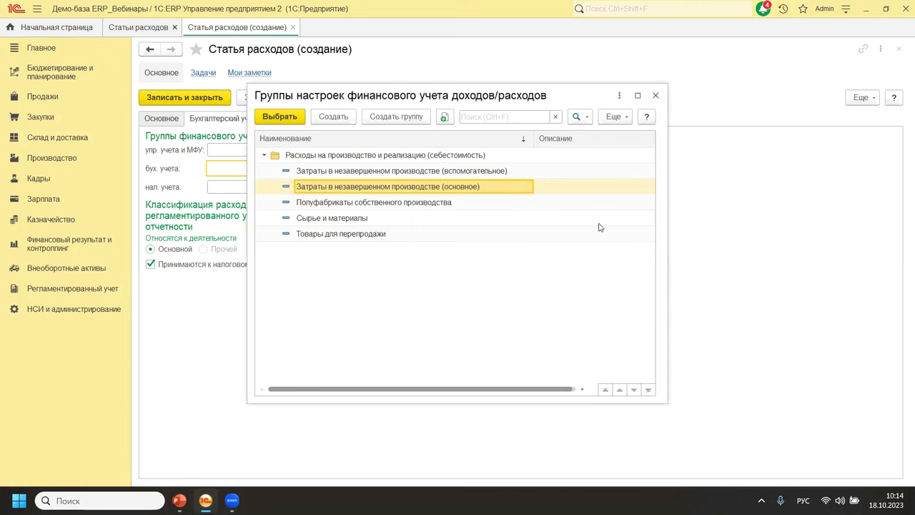
right_click(379, 173)
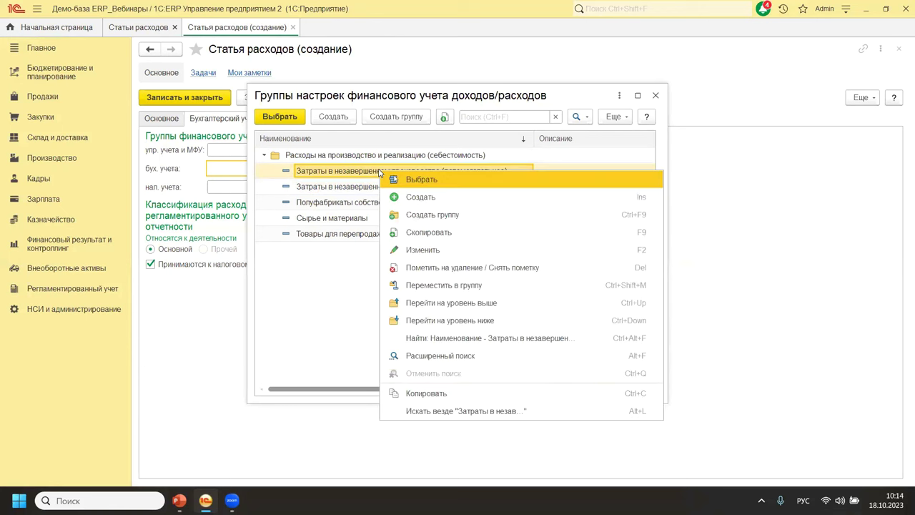
left_click(421, 250)
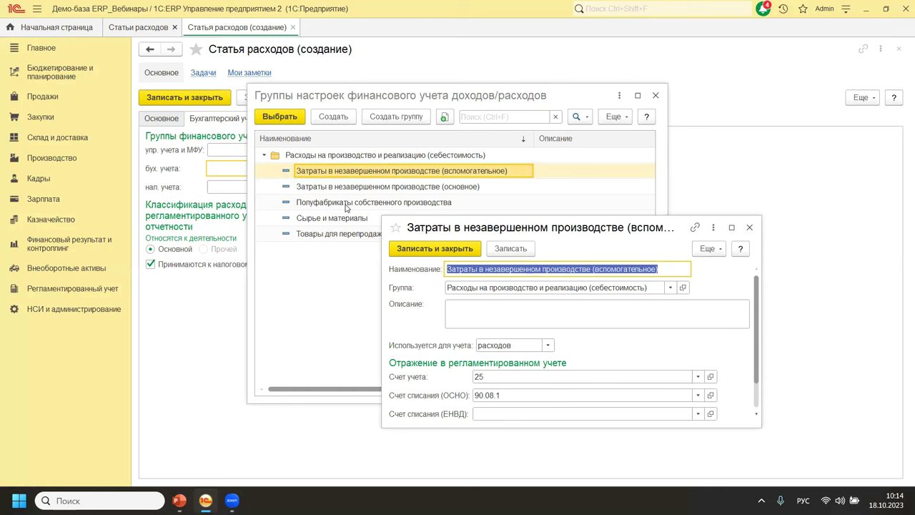
left_click(749, 228)
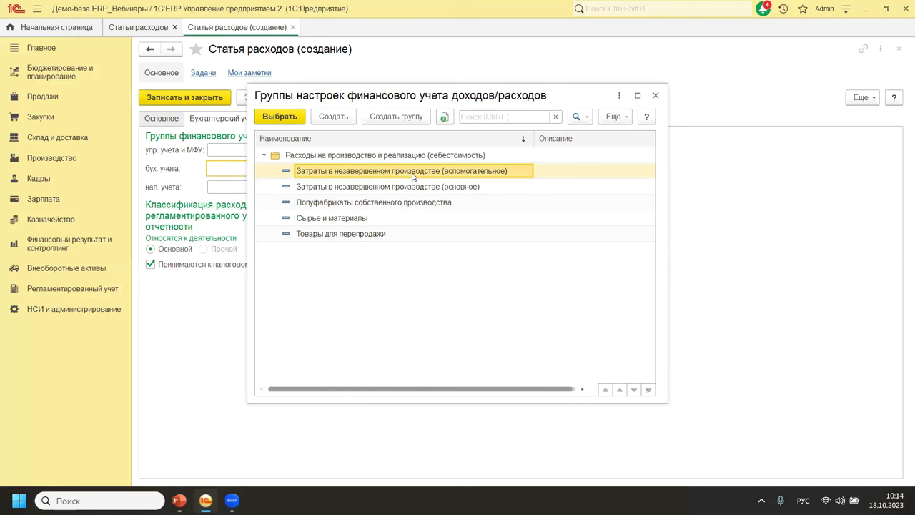
Step: Examine the accounting and write-off accounts of the Сырье и материалы group and close its card
right_click(361, 222)
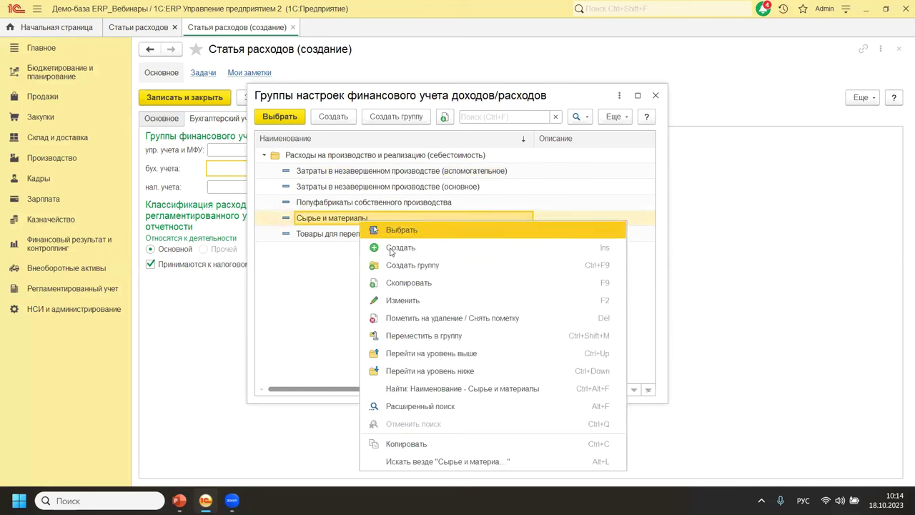
left_click(404, 302)
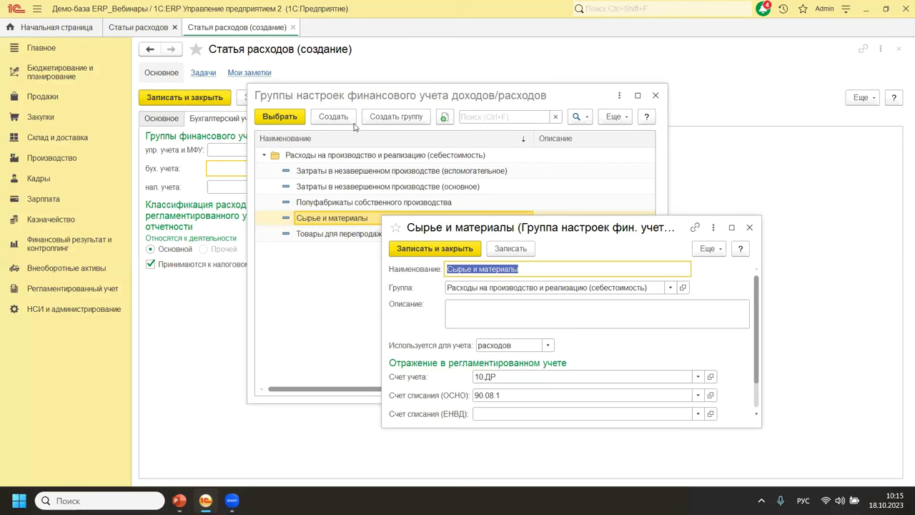
left_click(457, 311)
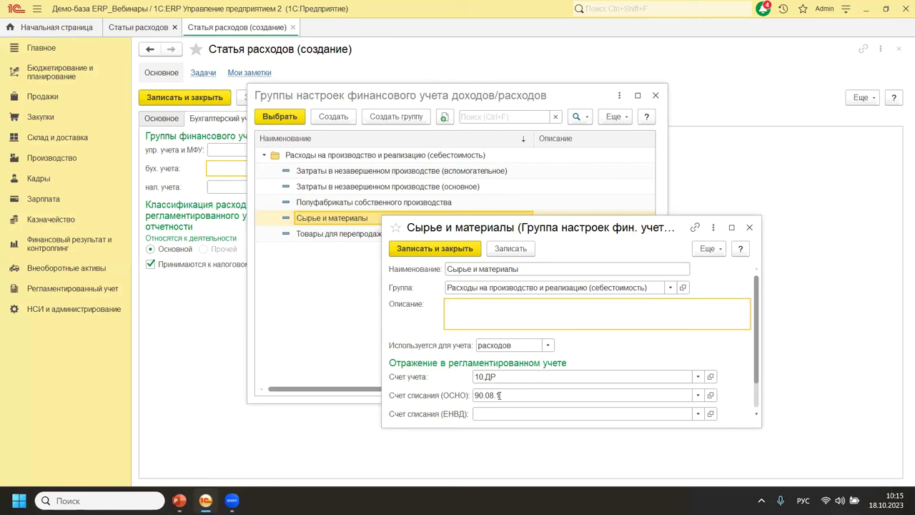
left_click(749, 226)
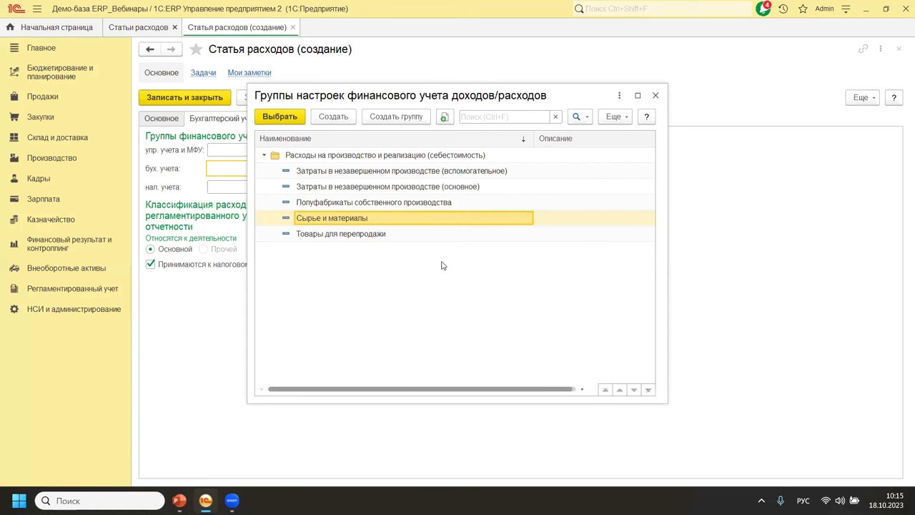
Step: Examine the accounting and write-off accounts of the Товары для перепродажи group and close its card
left_click(369, 234)
right_click(369, 234)
left_click(411, 313)
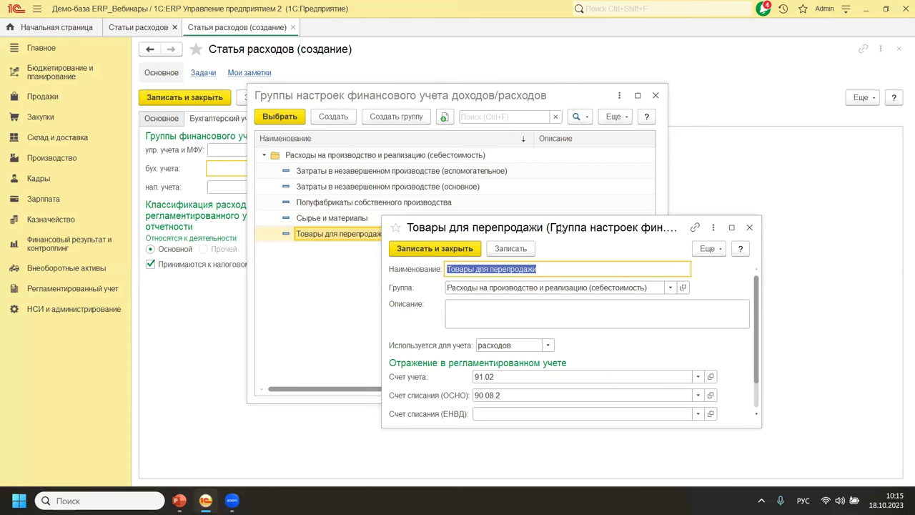
left_click_drag(558, 228, 470, 283)
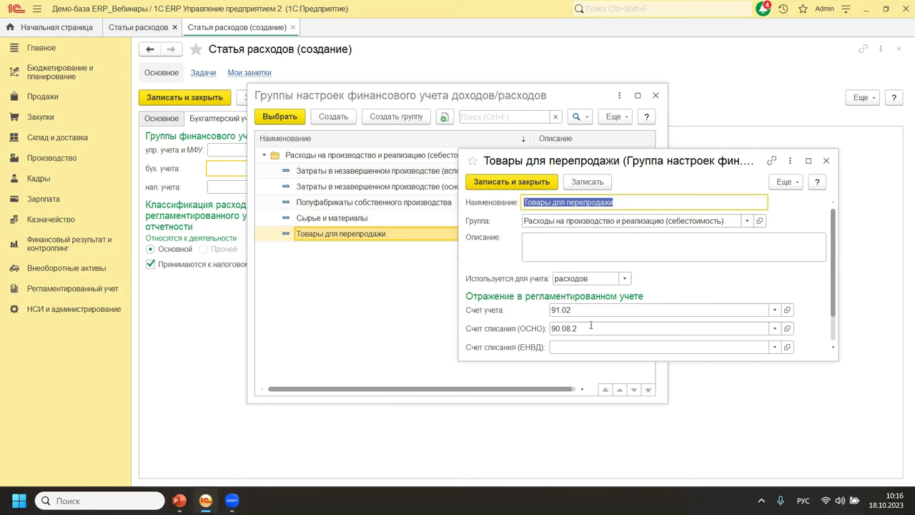
left_click(826, 163)
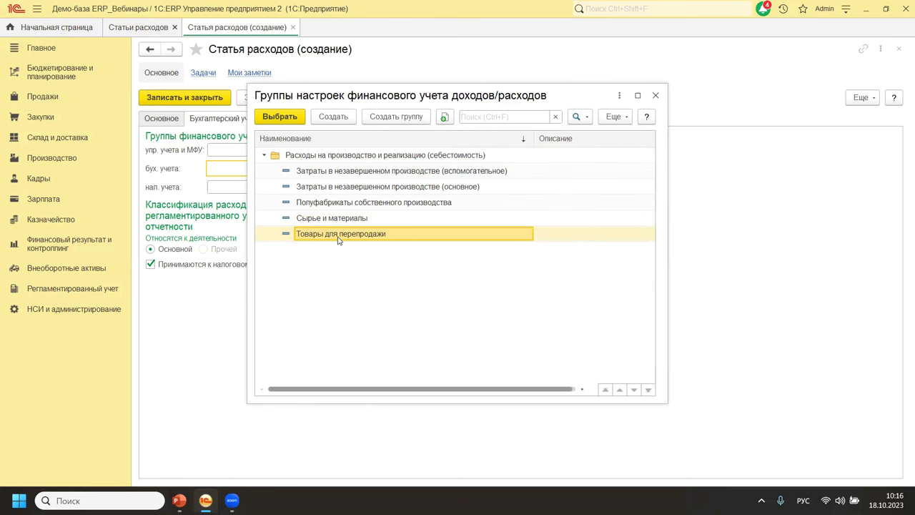
Step: Collapse the cost group, close the financial accounting groups list without choosing, and return to the expense item's main settings
left_click(264, 156)
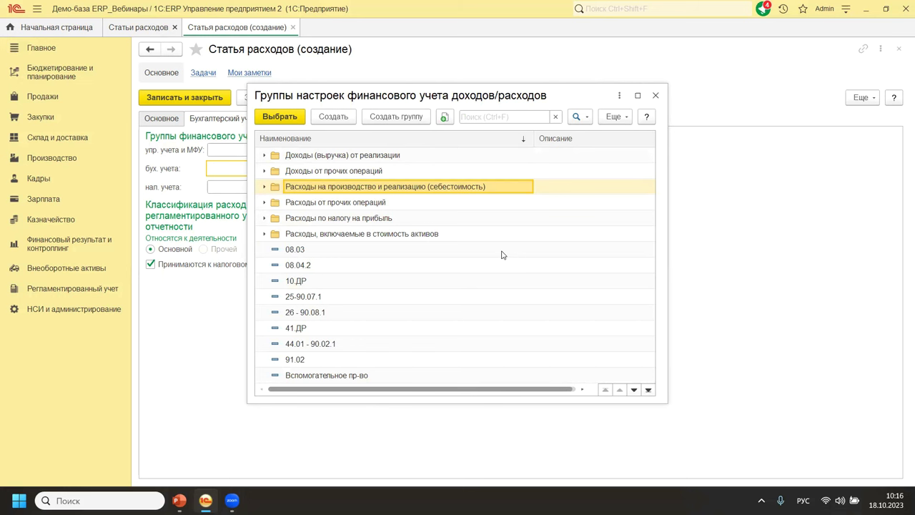
left_click(655, 96)
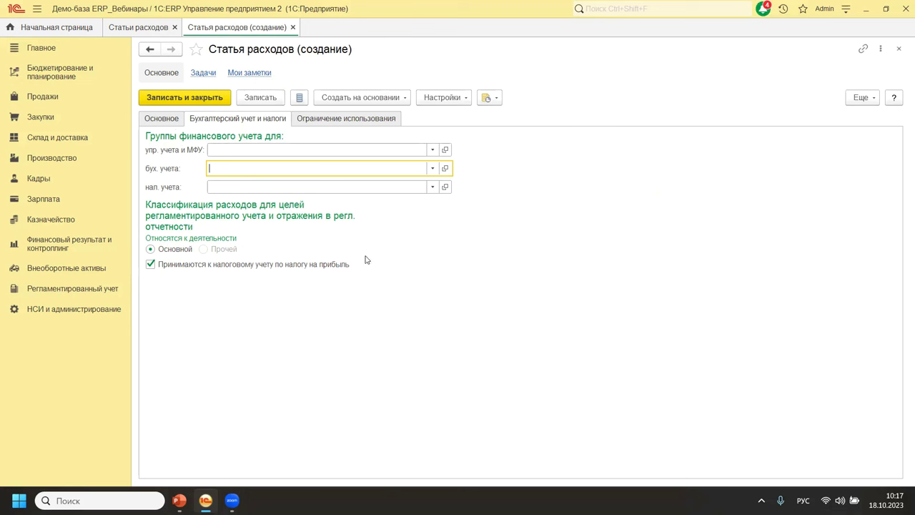
left_click(172, 119)
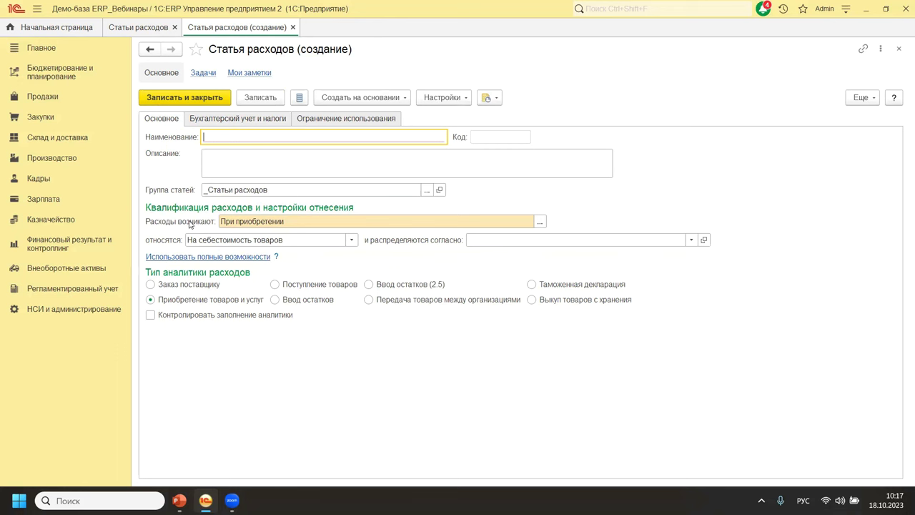
Step: Switch to the PowerPoint presentation "Учет затрат и расчет себестоимости"
key("alt+Tab")
key("alt+Tab")
key("alt+Tab")
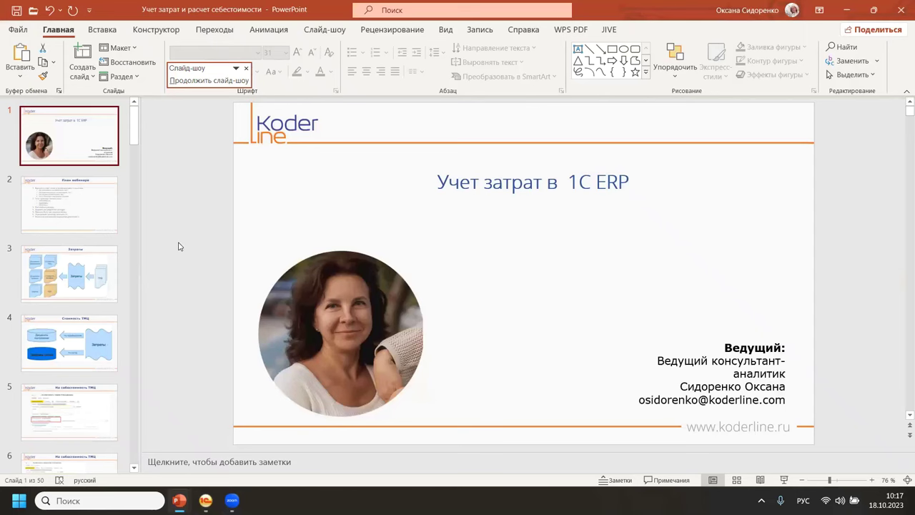
Step: Select the fifth slide, "На себестоимость ТМЦ", and switch to the running PowerPoint slide show
left_click(95, 410)
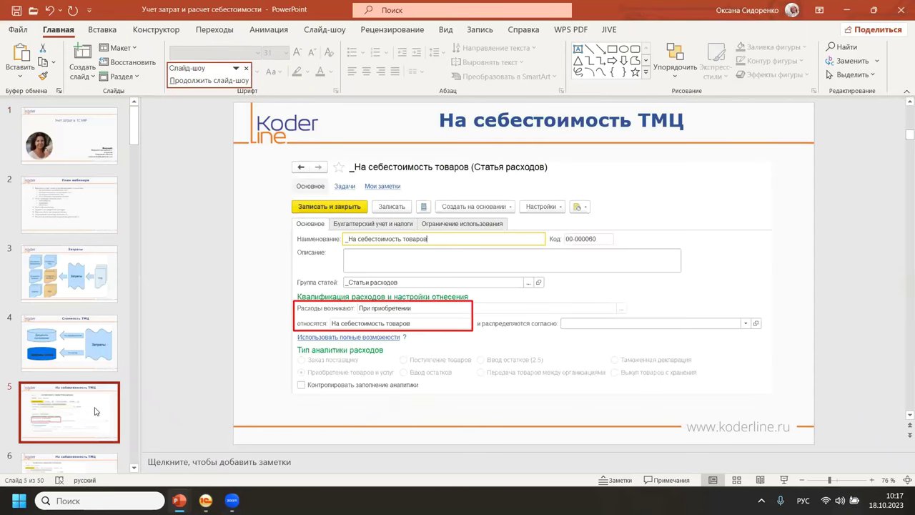
key("alt+Tab")
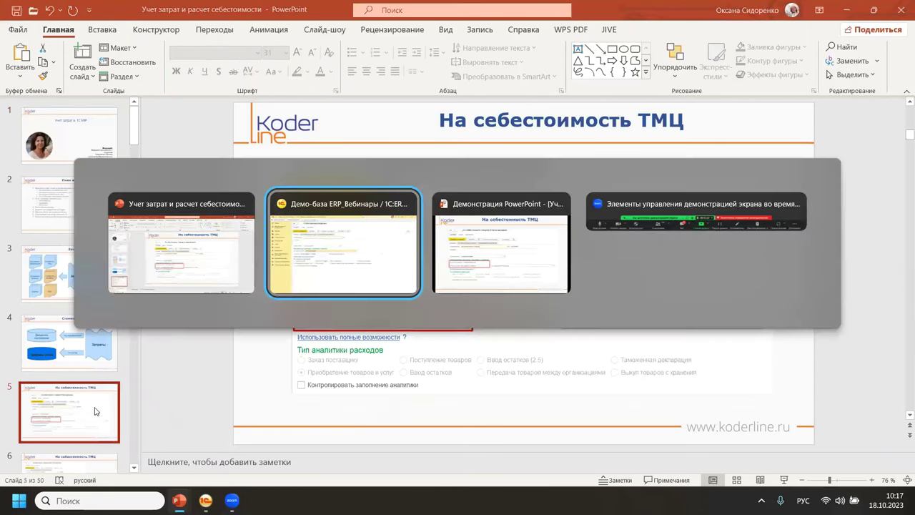
key("alt+Tab")
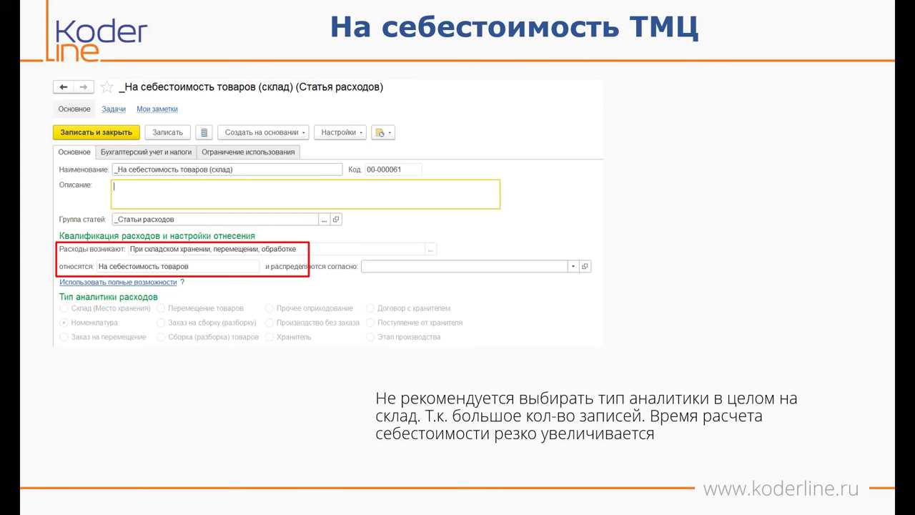
Step: Switch from the slide show back to the new expense item form in 1C:ERP
key("alt+Tab")
key("alt+Tab")
key("alt+Tab")
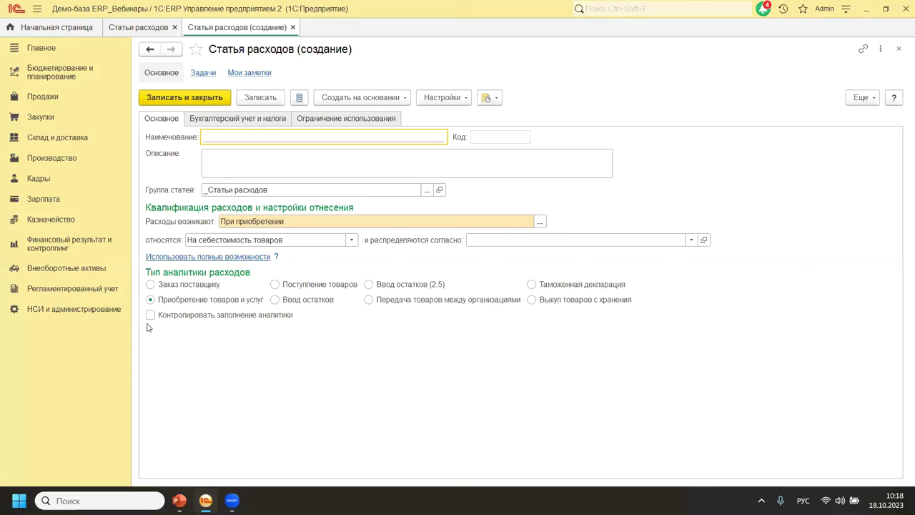
Step: Set the expense origin to "При складском хранении, перемещении, обработке" and check the item's accounting and tax settings
left_click(540, 223)
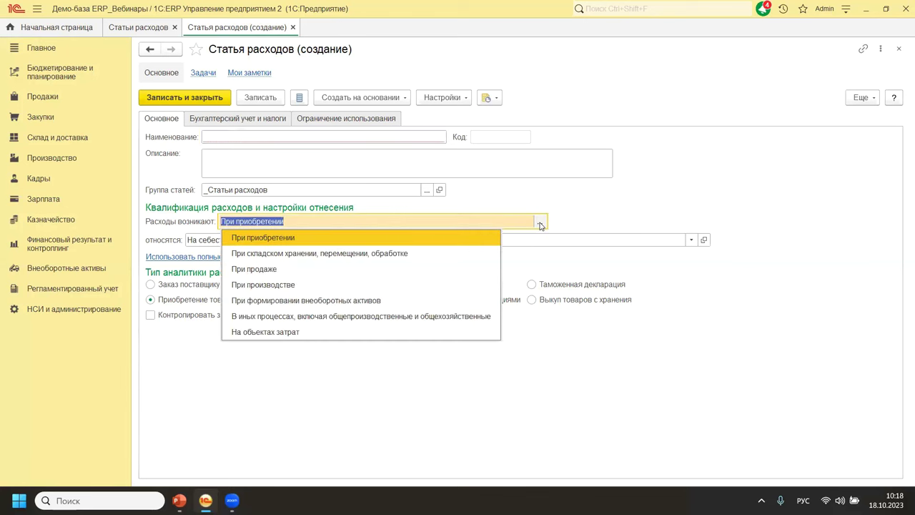
left_click(344, 255)
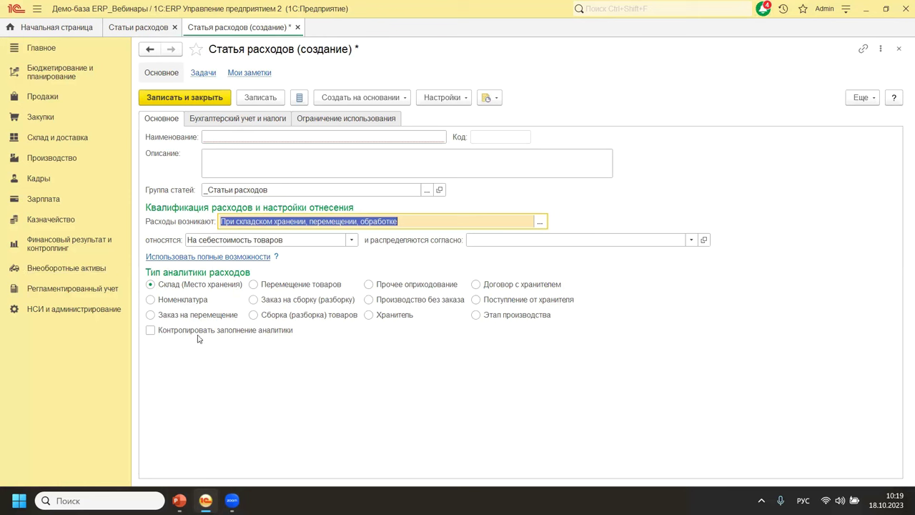
mouse_move(198, 336)
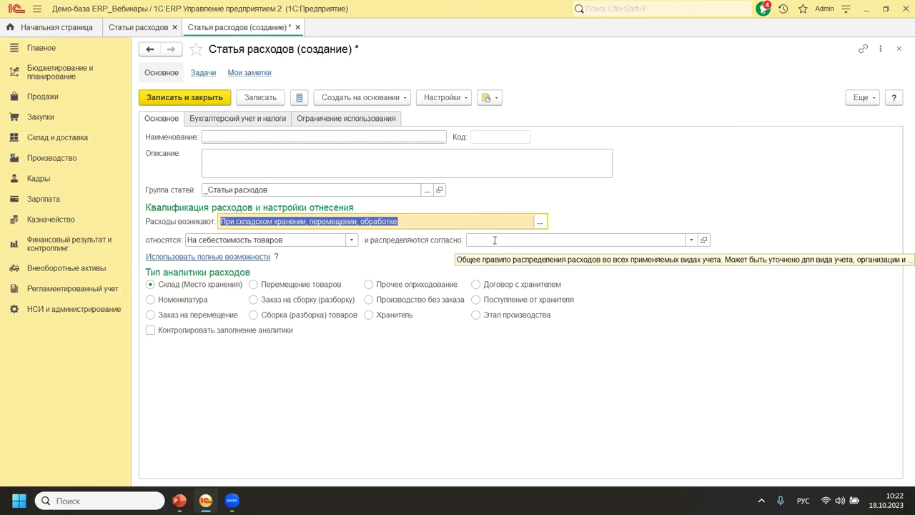
left_click(242, 119)
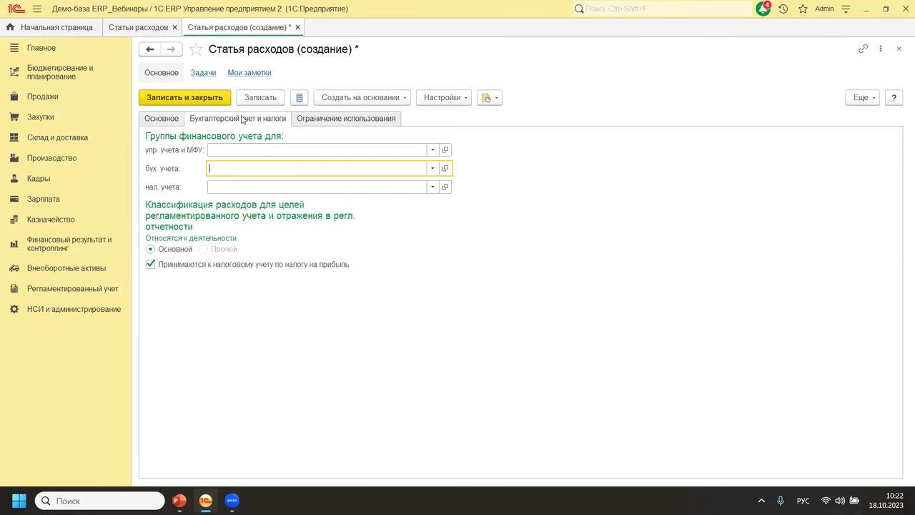
left_click(157, 123)
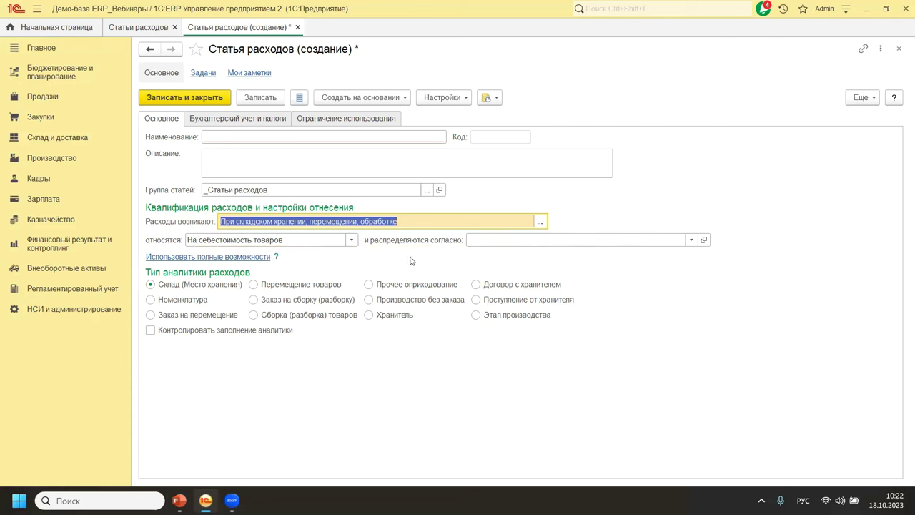
Step: Set the expense origin to "При приобретении" and start a new rule from the full list of expense distribution rules
left_click(538, 224)
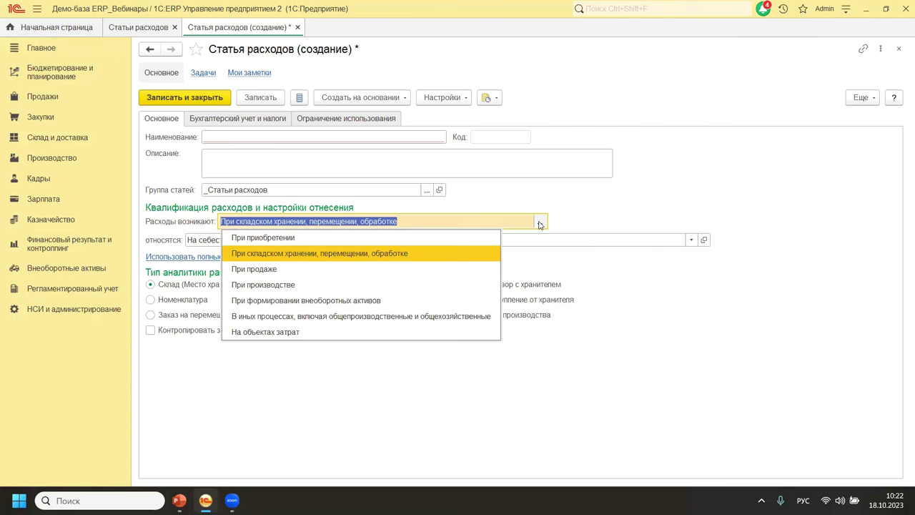
left_click(341, 237)
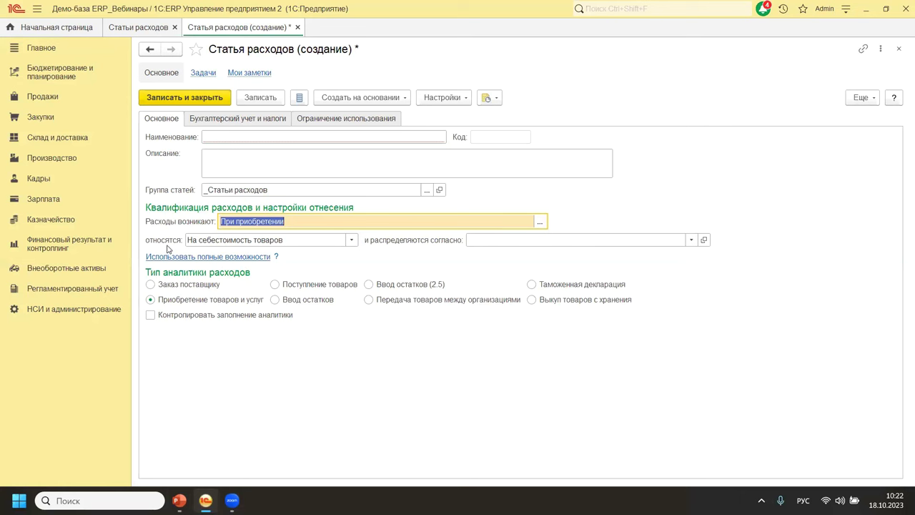
left_click(691, 240)
left_click(491, 325)
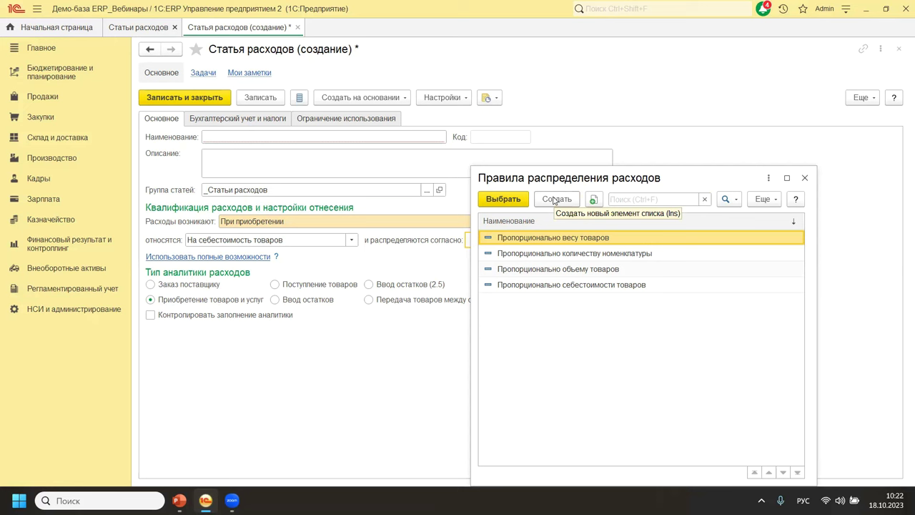
left_click(554, 200)
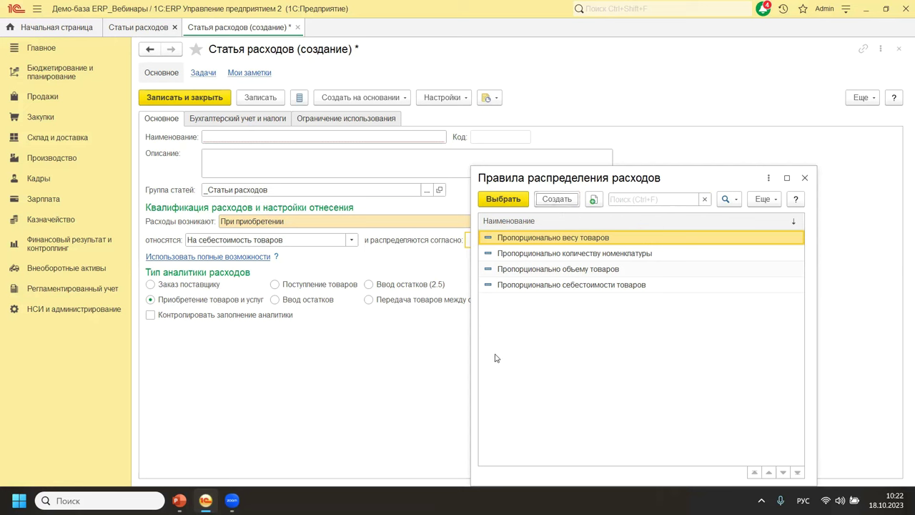
left_click(562, 200)
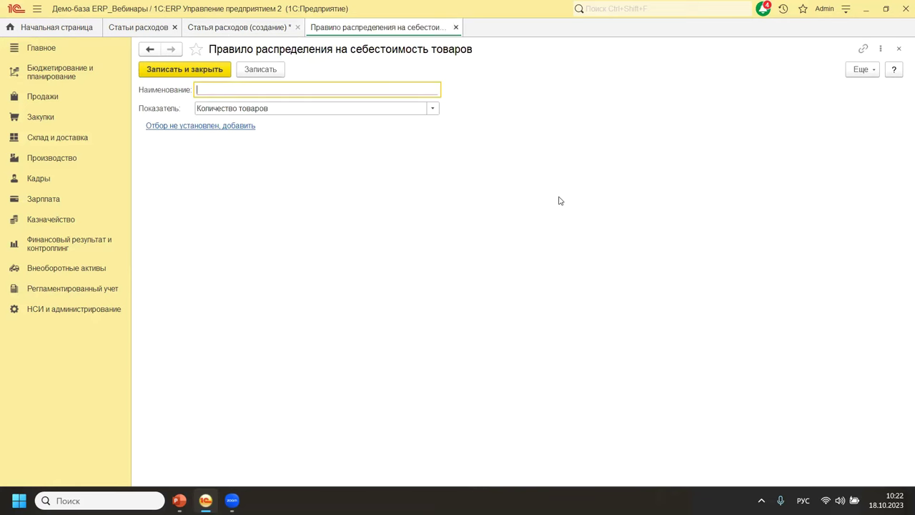
Step: Review the distribution rule's indicator options, open its filter settings and examine the fields nested under Назначение
left_click(432, 109)
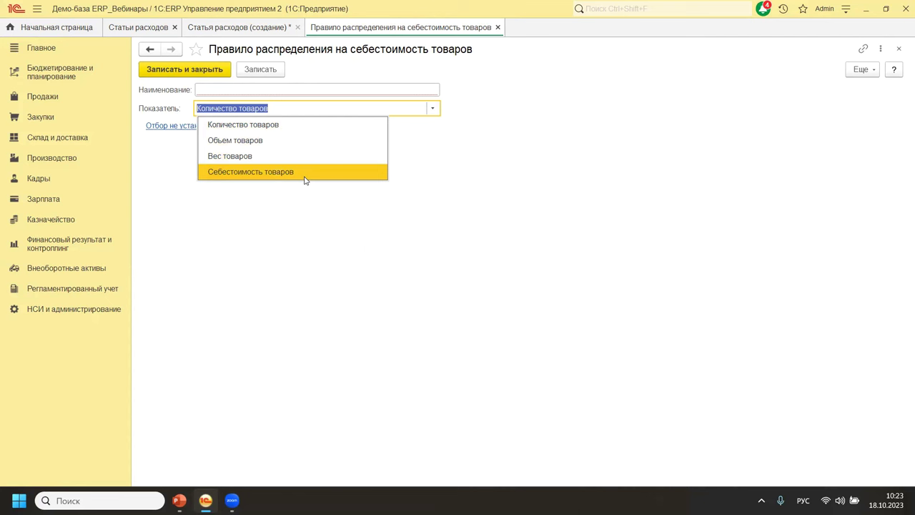
left_click(480, 170)
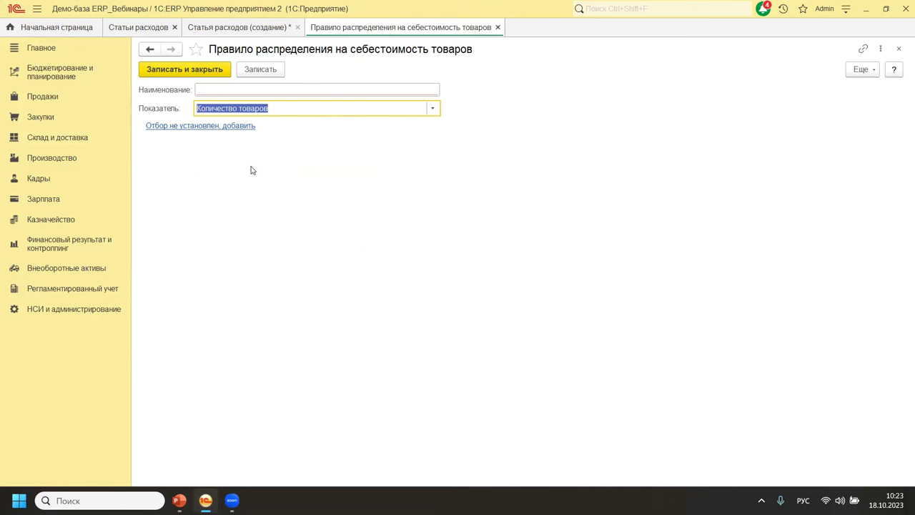
left_click(191, 127)
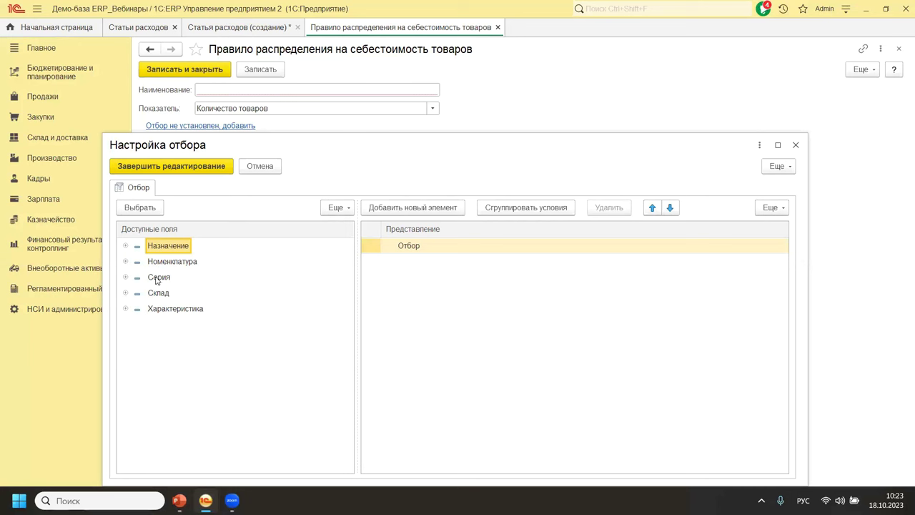
left_click(126, 246)
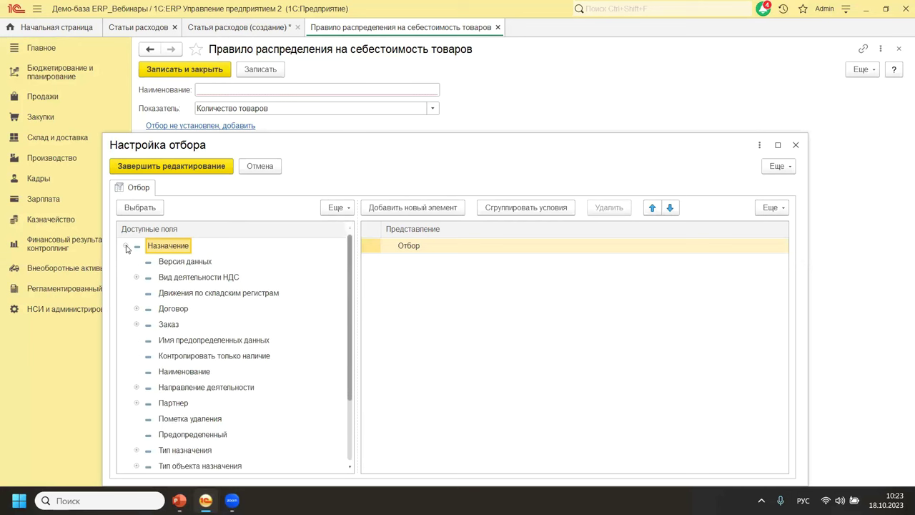
left_click(126, 247)
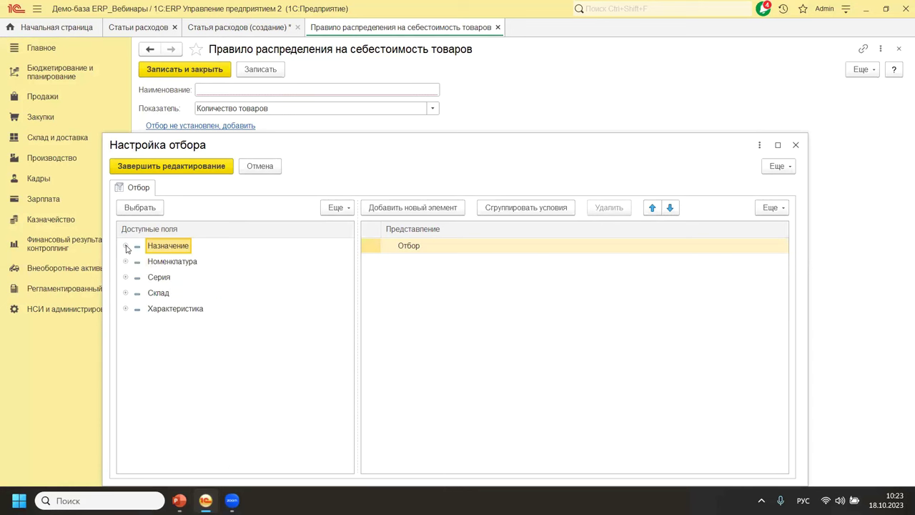
Step: Add the Склад and Номенклатура fields to the distribution rule's filter
left_click(157, 293)
left_click_drag(158, 294, 462, 298)
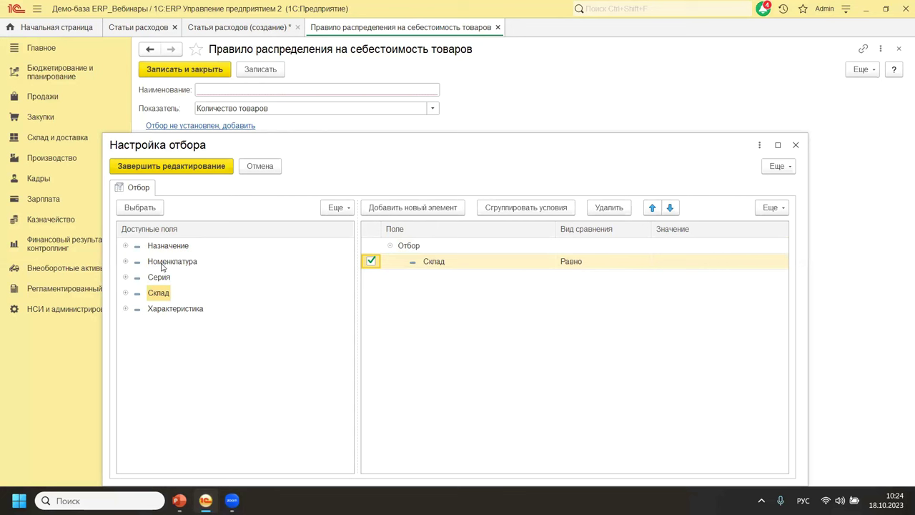
left_click_drag(162, 265, 476, 286)
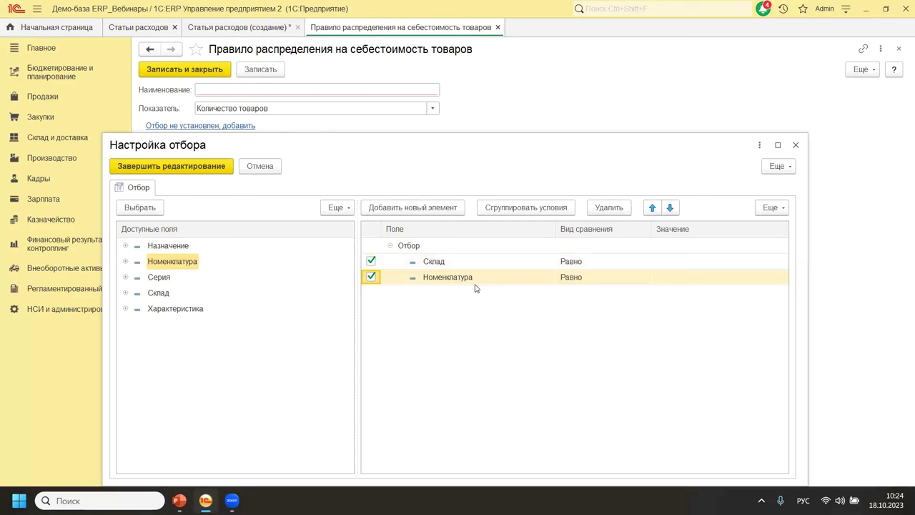
Step: Review the comparison types for the Номенклатура filter condition and set it to "В списке"
left_click(574, 281)
left_click(574, 280)
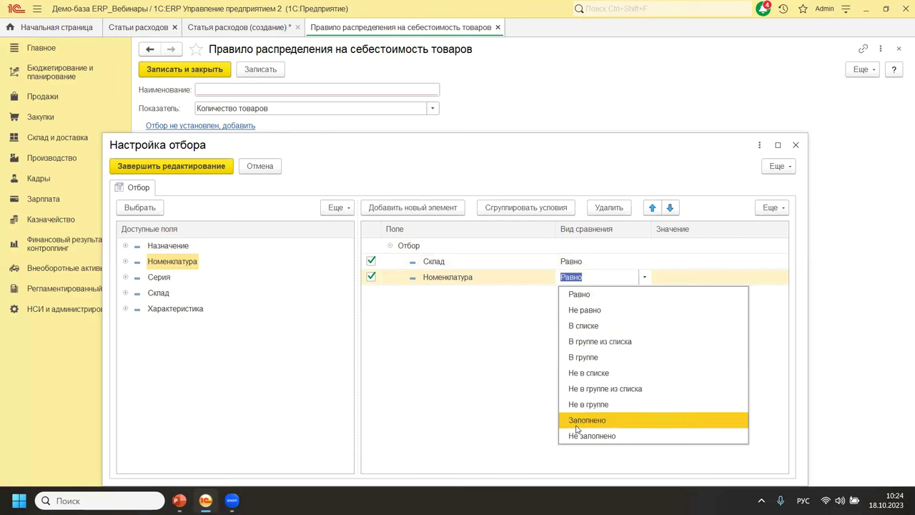
left_click(502, 359)
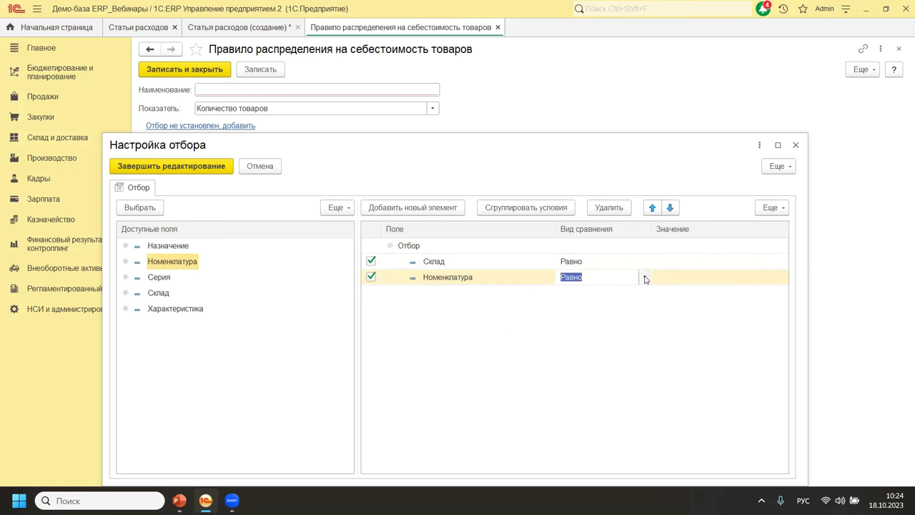
left_click(645, 277)
left_click(582, 326)
left_click(459, 306)
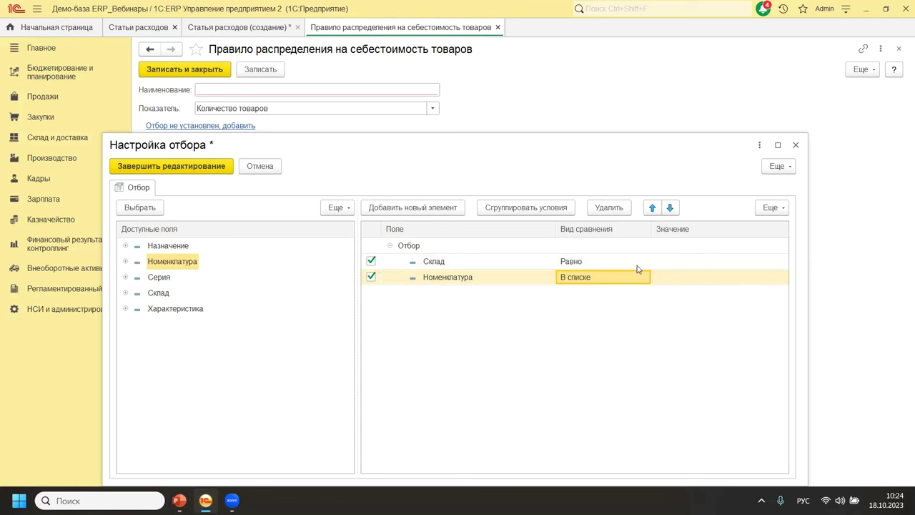
Step: Discard the filter settings and close the new distribution rule and the rules list without choosing a rule
left_click(795, 145)
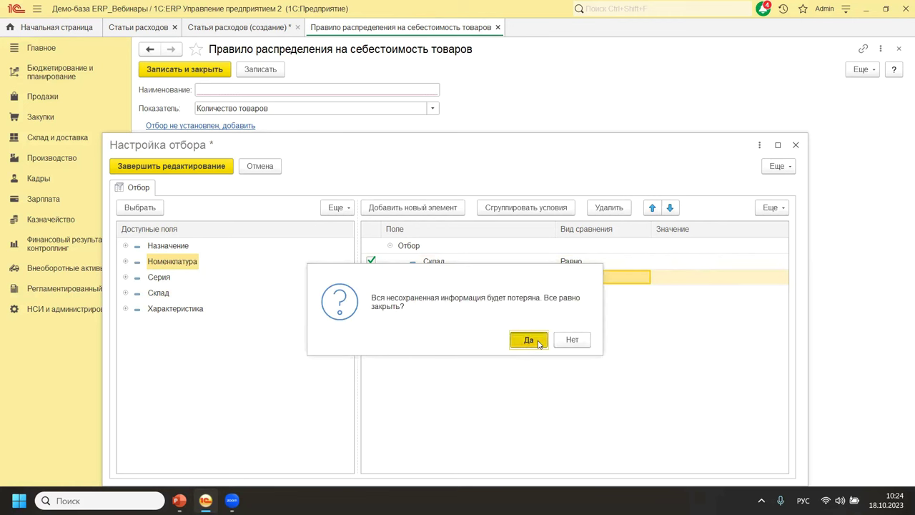
left_click(533, 341)
key("Escape")
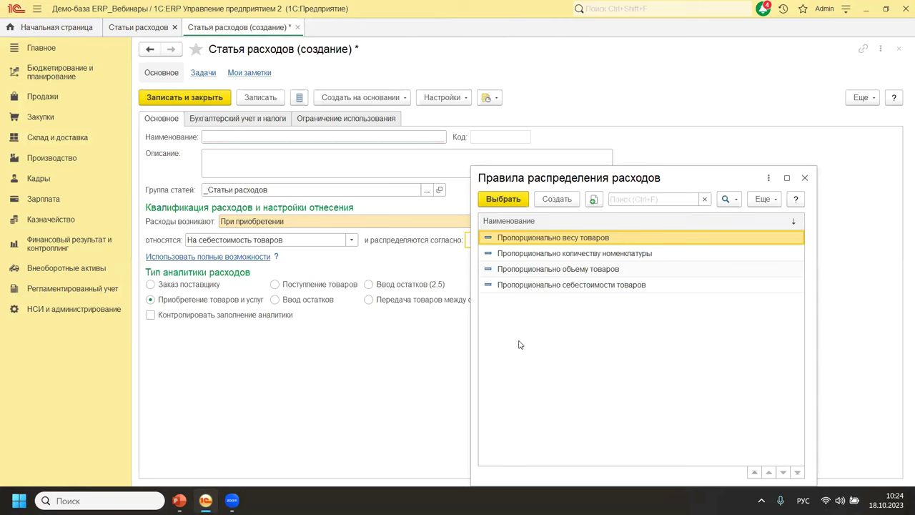
key("Escape")
Step: Set the expense origin to "При складском хранении, перемещении, обработке" and start another distribution rule from the full rules list
left_click(539, 223)
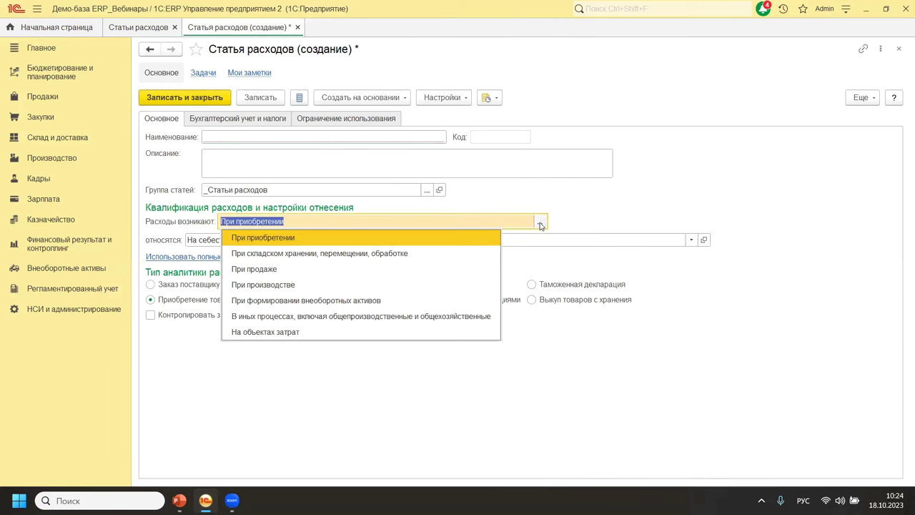
left_click(407, 254)
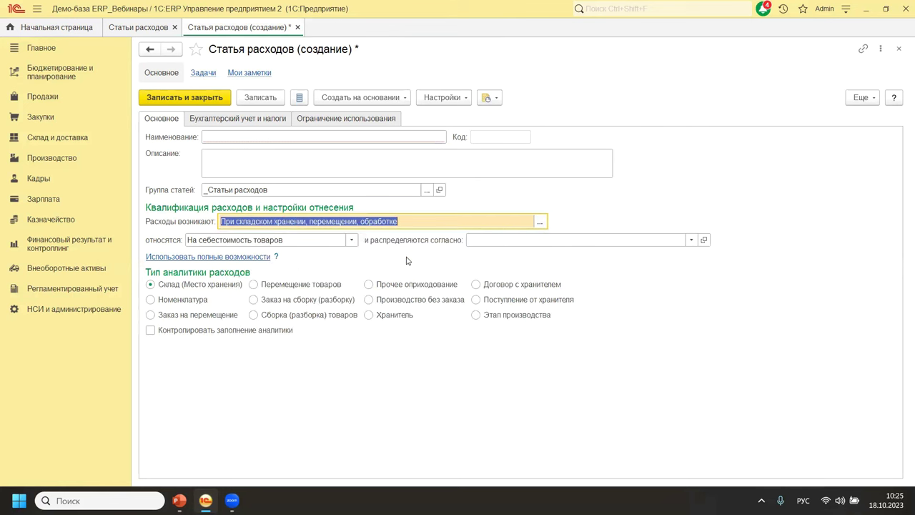
left_click(690, 241)
left_click(491, 327)
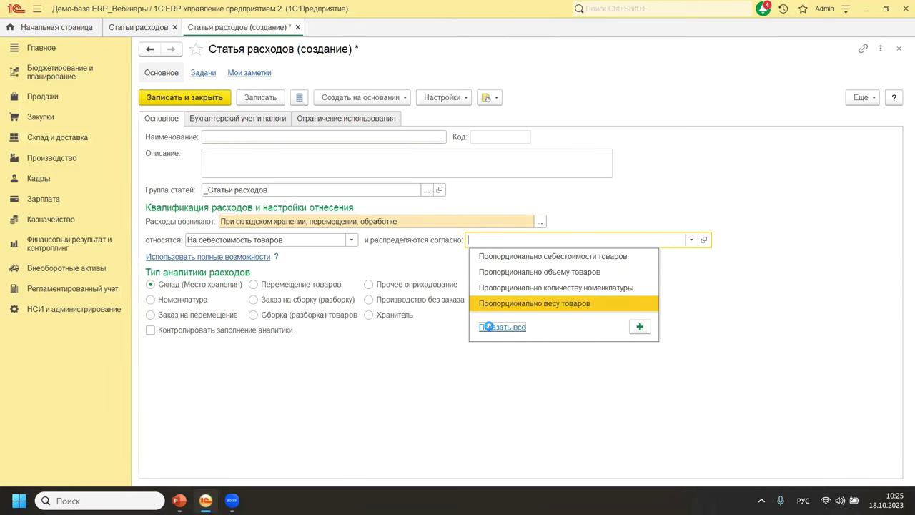
left_click(557, 198)
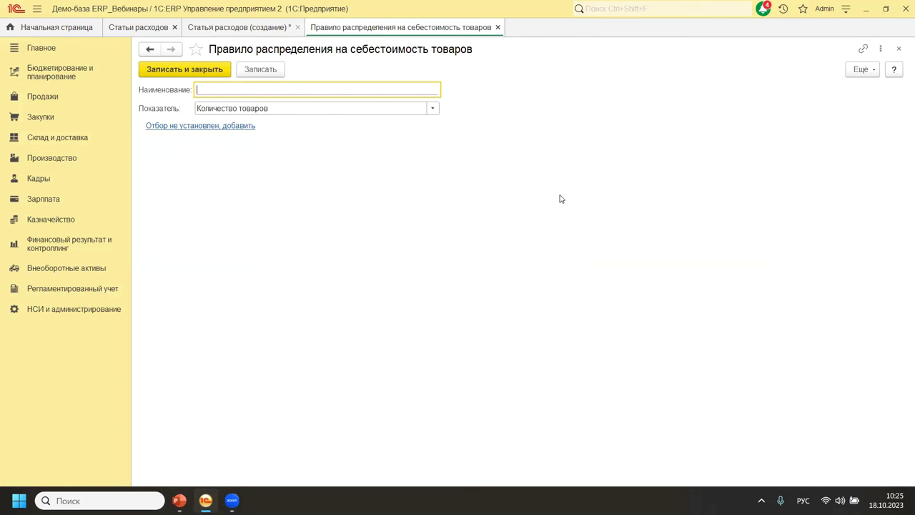
Step: Review the new rule's indicator options, then close the rule, the rules list and the expense item without saving
left_click(432, 108)
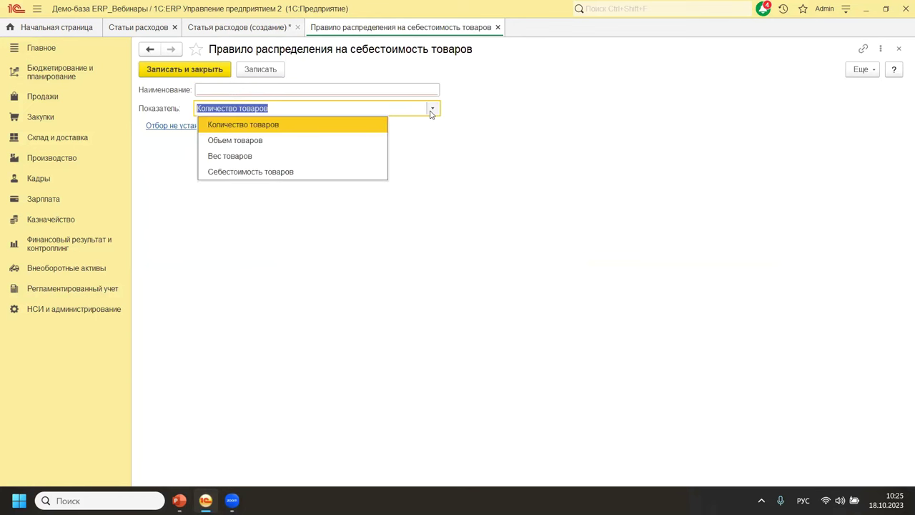
key("Escape")
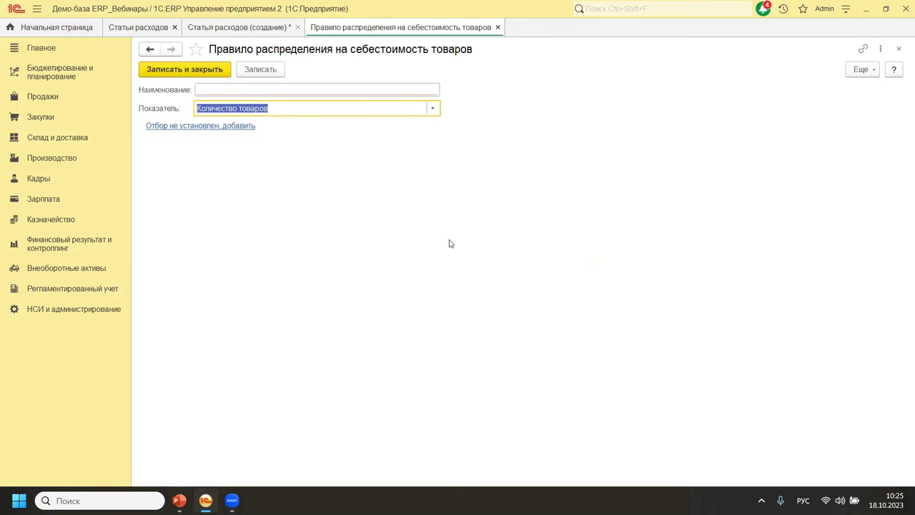
key("Escape")
key("Escape")
key("Escape")
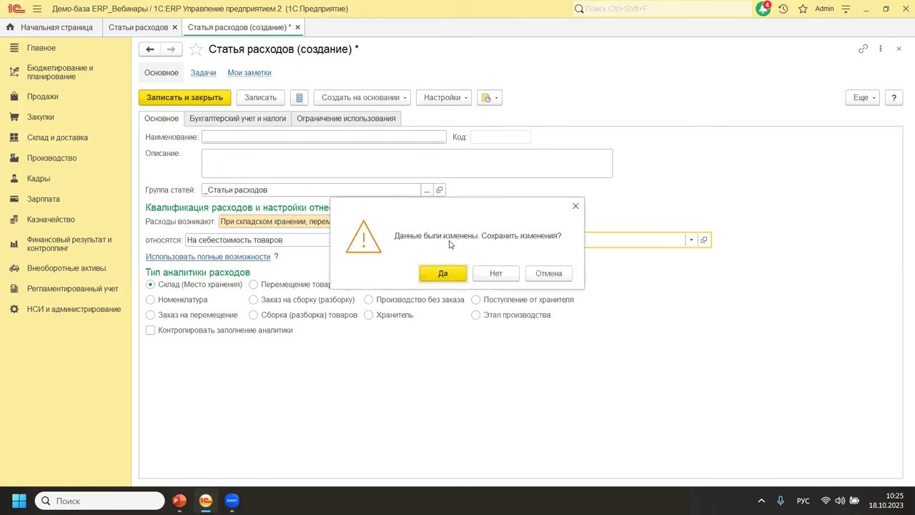
left_click(490, 273)
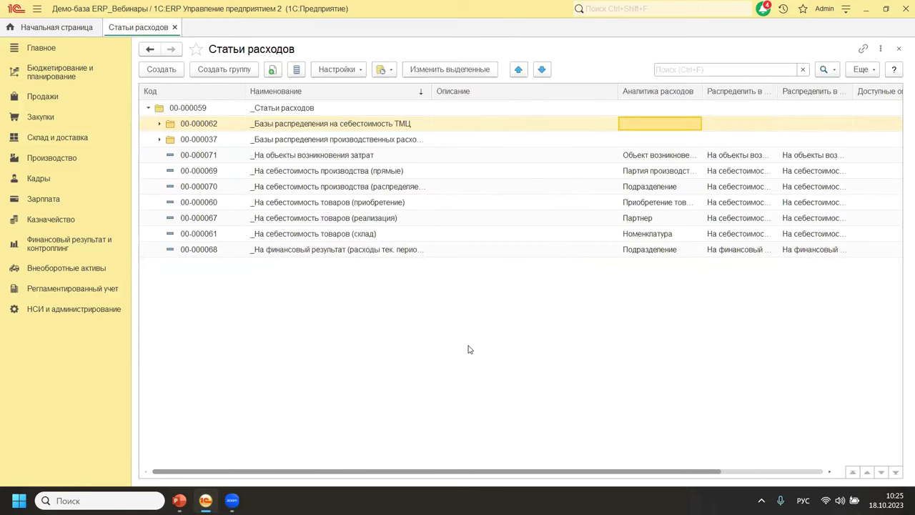
Step: Switch to the running PowerPoint slide show
key("alt+Tab")
key("alt+Tab")
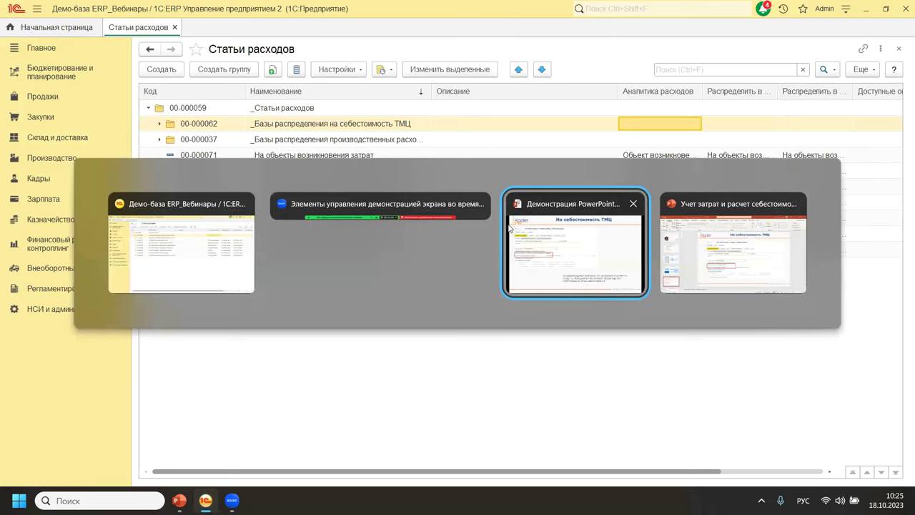
Step: View the slide "Документы реализации (себестоимость продаж)" in the PowerPoint slide show and return to 1C:ERP
left_click(548, 243)
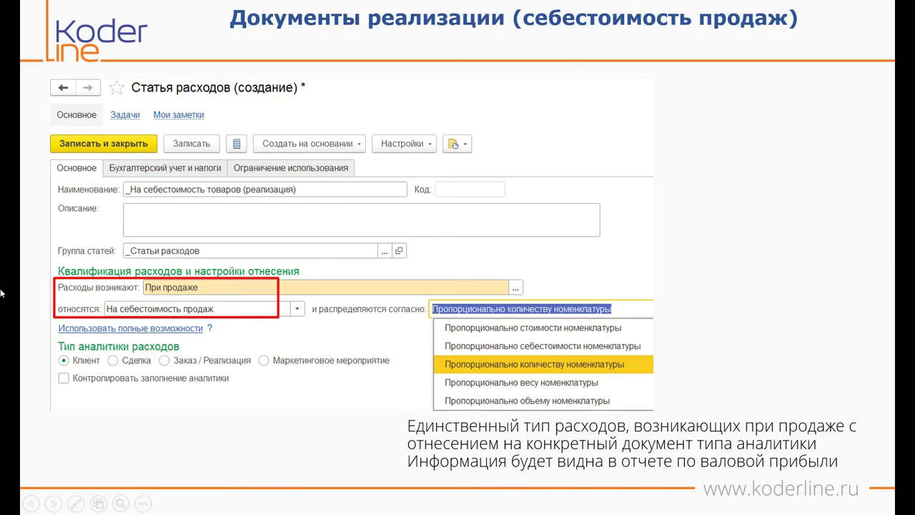
key("alt+Tab")
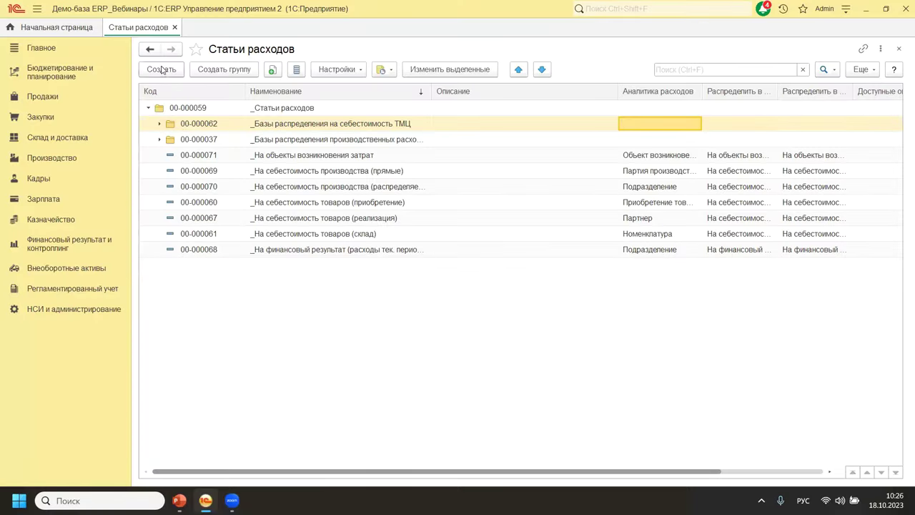
Step: Start a new expense item with the origin "При продаже", review its distribution options, and close it without saving
left_click(160, 69)
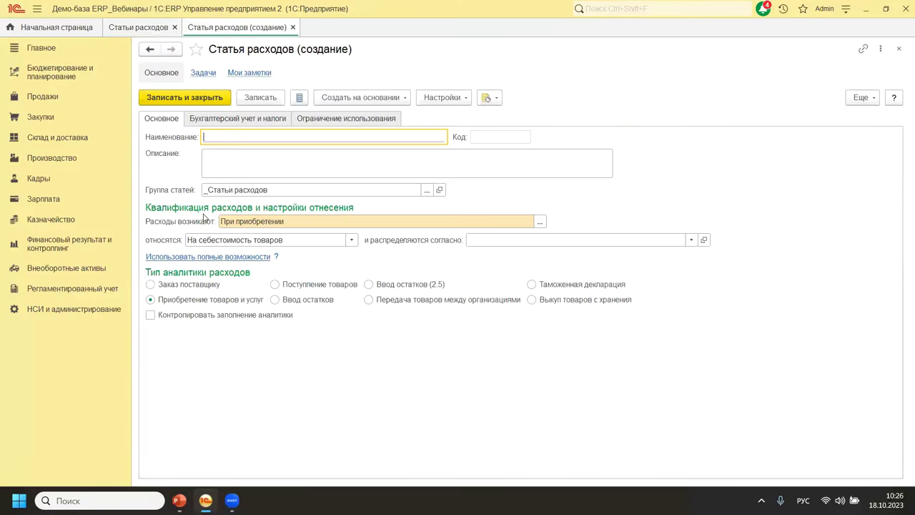
left_click(540, 223)
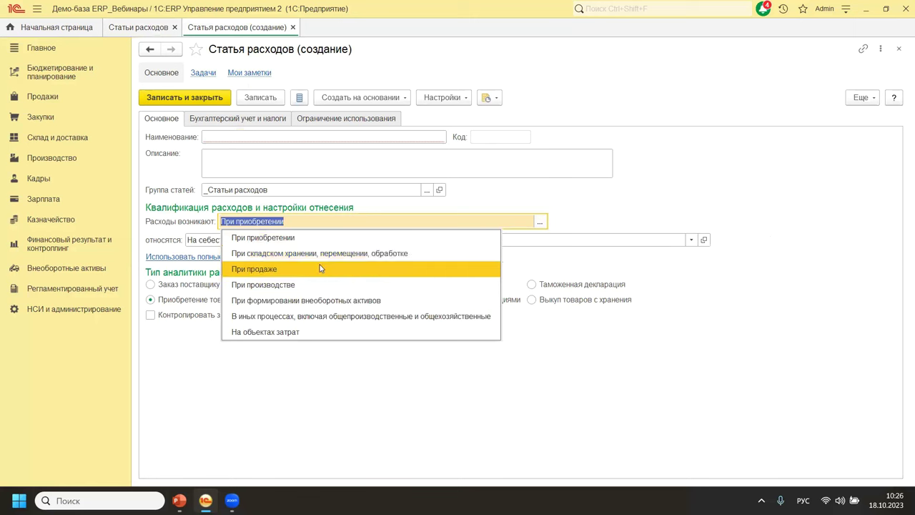
left_click(320, 267)
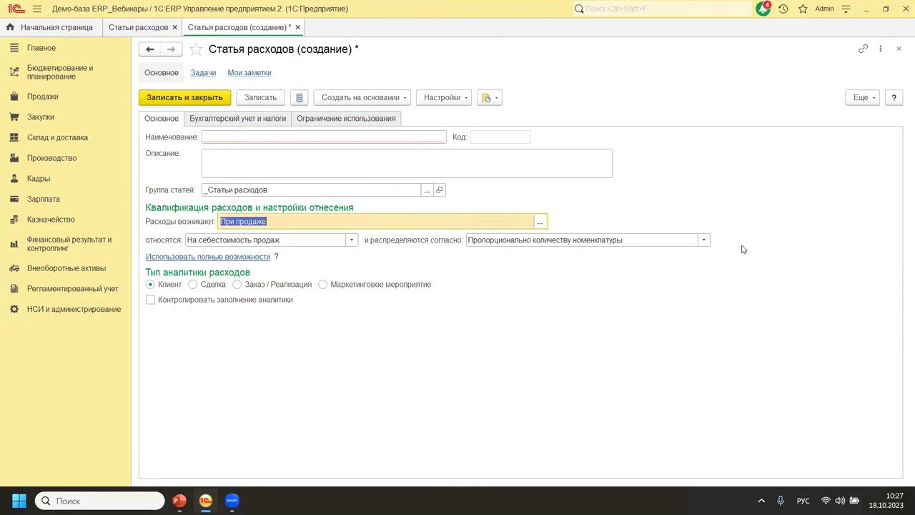
left_click(704, 239)
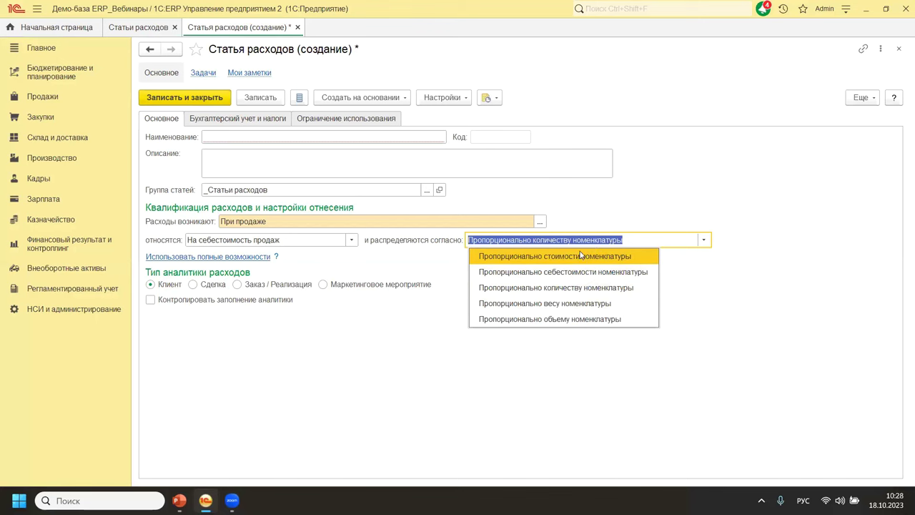
key("Escape")
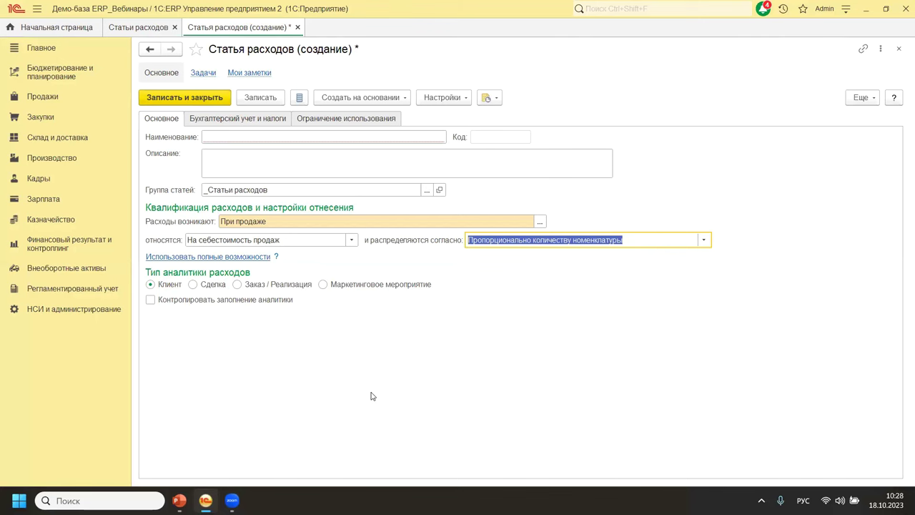
key("Escape")
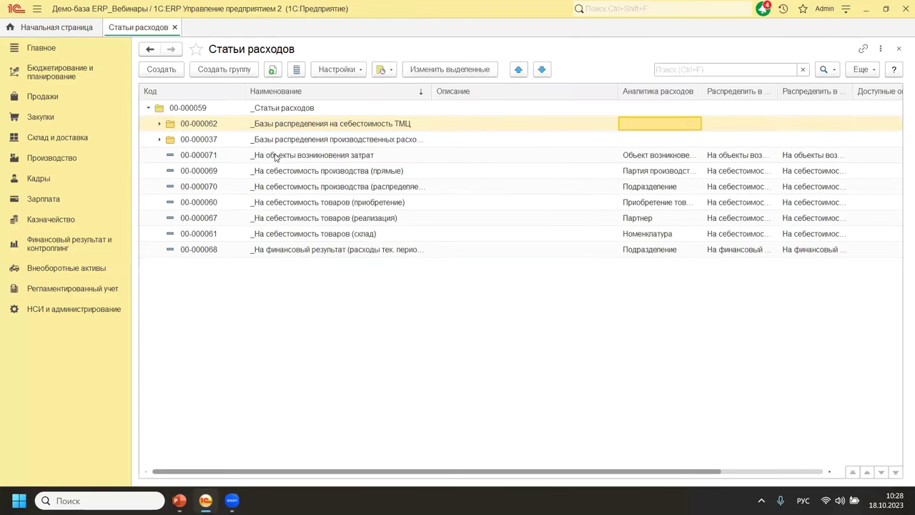
Step: Look inside the group "_Базы распределения на себестоимость ТМЦ" and collapse it
left_click(293, 132)
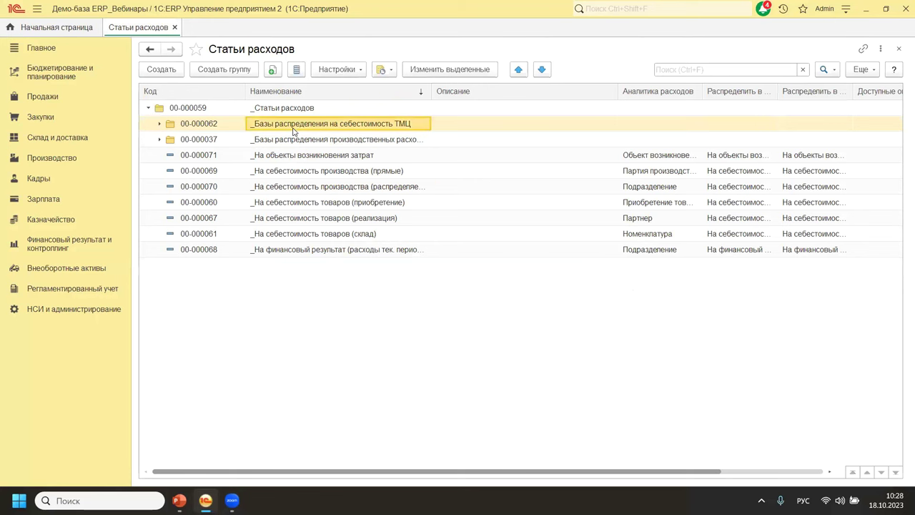
double_click(293, 132)
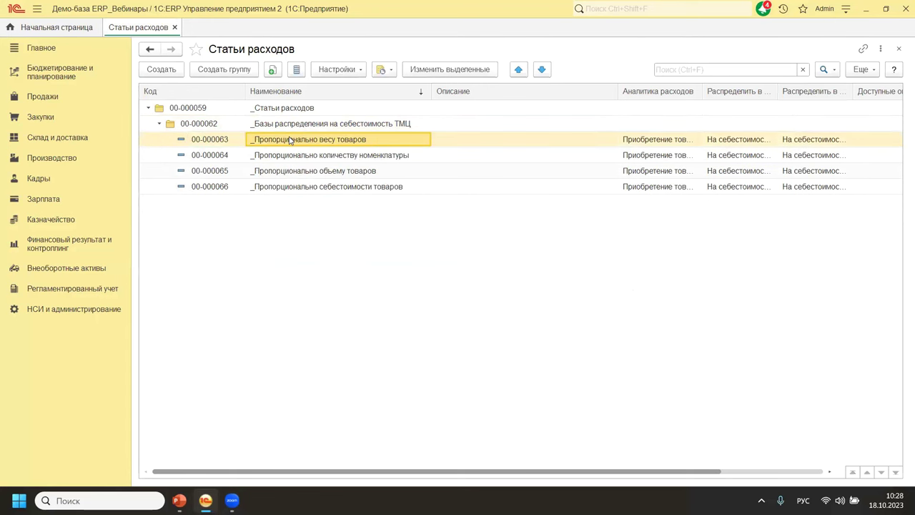
left_click(160, 124)
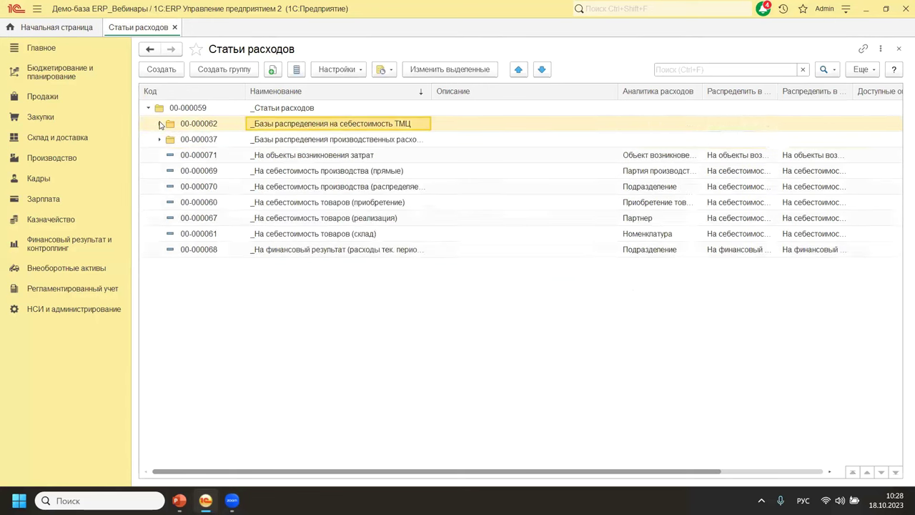
Step: Open the expense item "_На себестоимость товаров (приобретение)" and check its accounting and tax settings before returning to its main settings
left_click(277, 204)
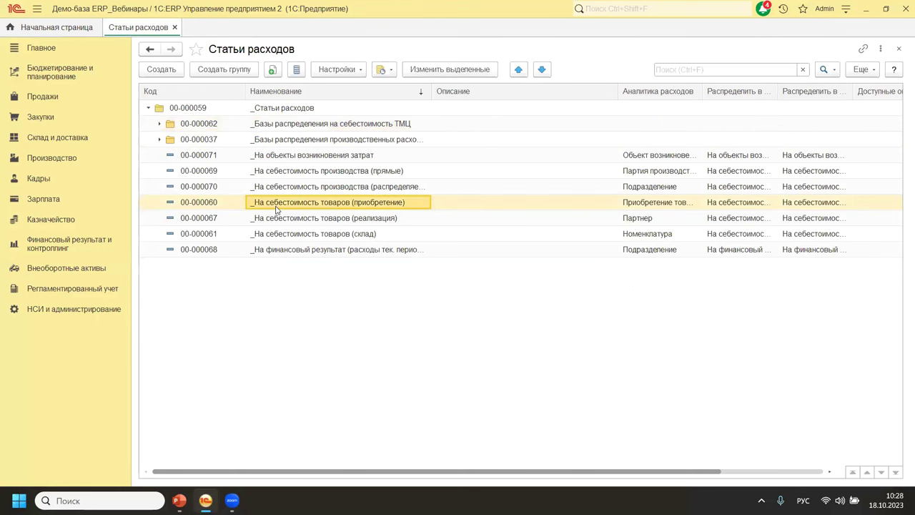
double_click(277, 204)
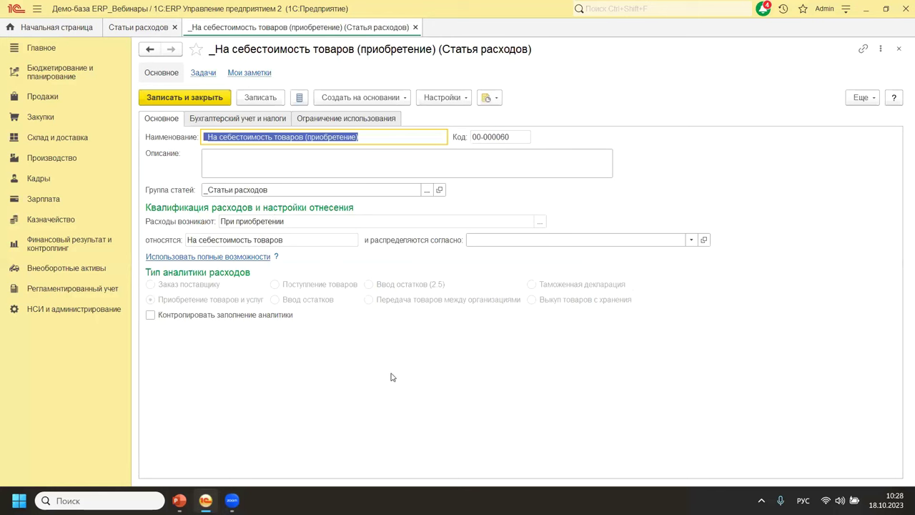
left_click(223, 121)
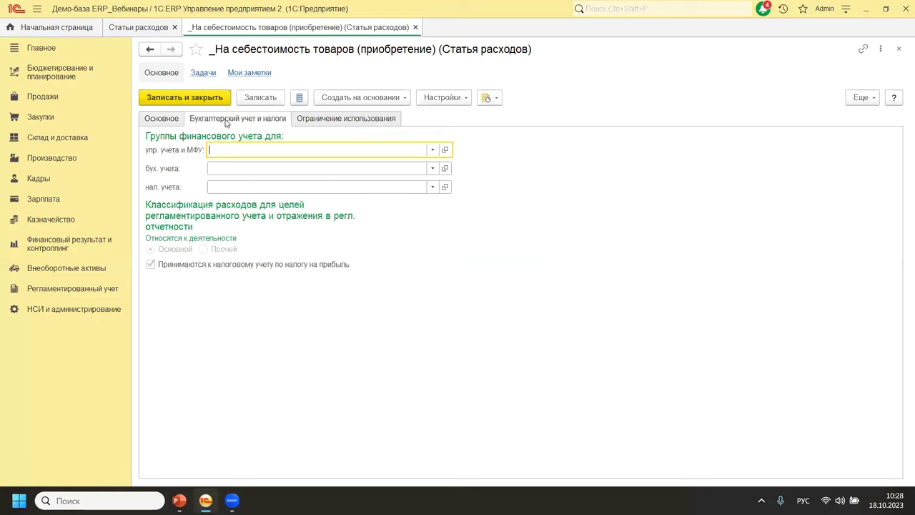
left_click(151, 118)
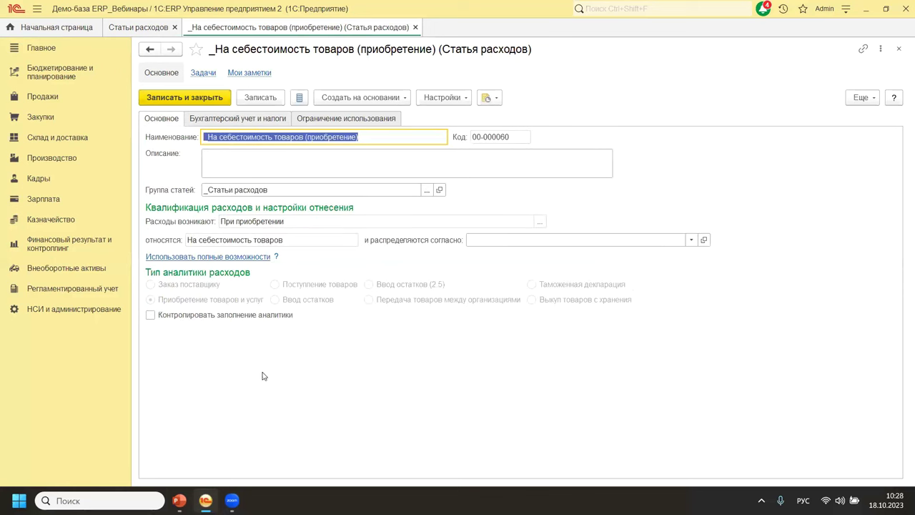
Step: Enable the item's full capabilities to view the attribution settings per accounting type, and disable them again
left_click(222, 259)
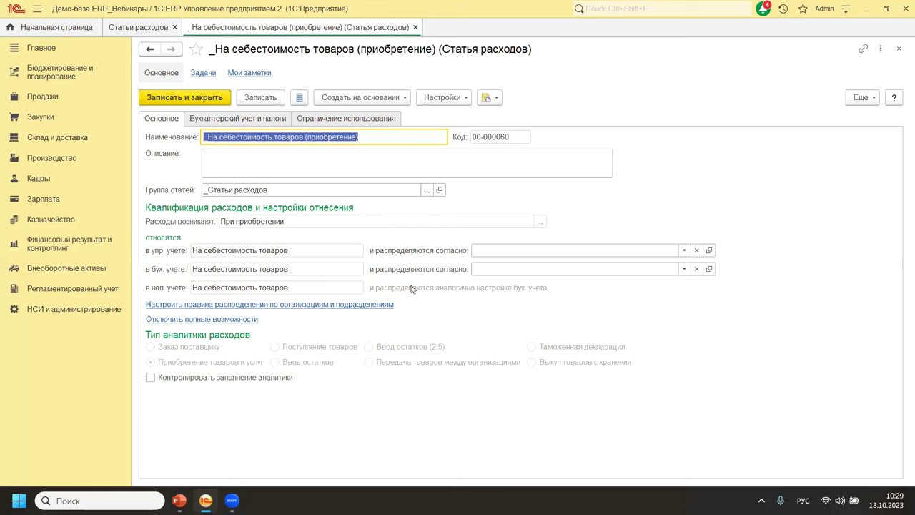
left_click(208, 321)
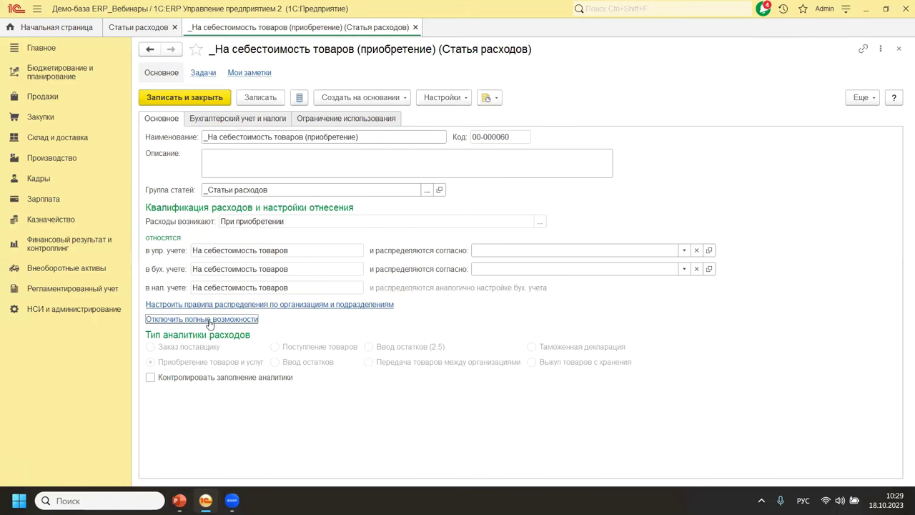
left_click(448, 284)
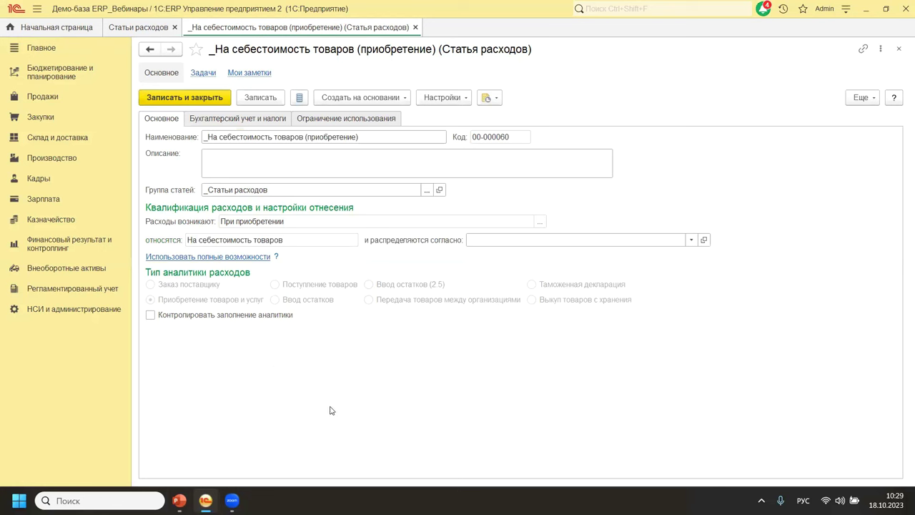
Step: With full capabilities enabled, review a new distribution setting by organization and department, and close it and the settings list without saving
left_click(223, 260)
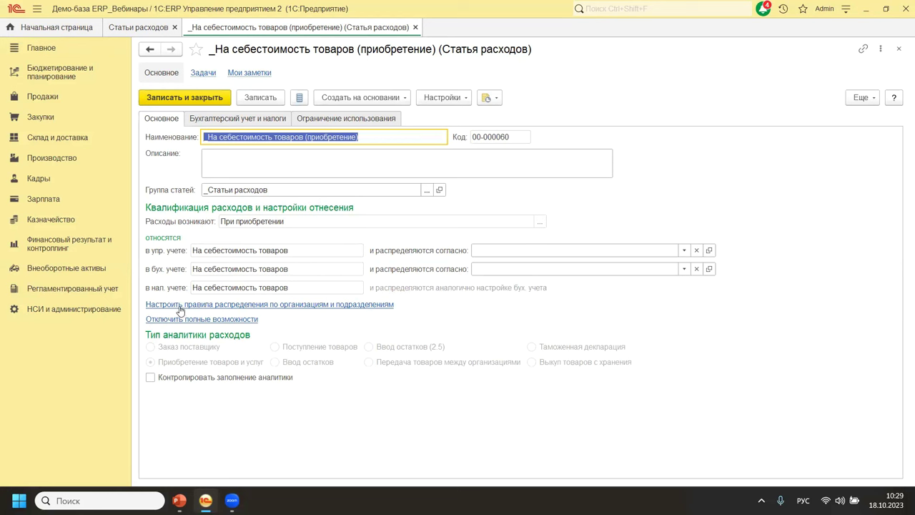
left_click(277, 305)
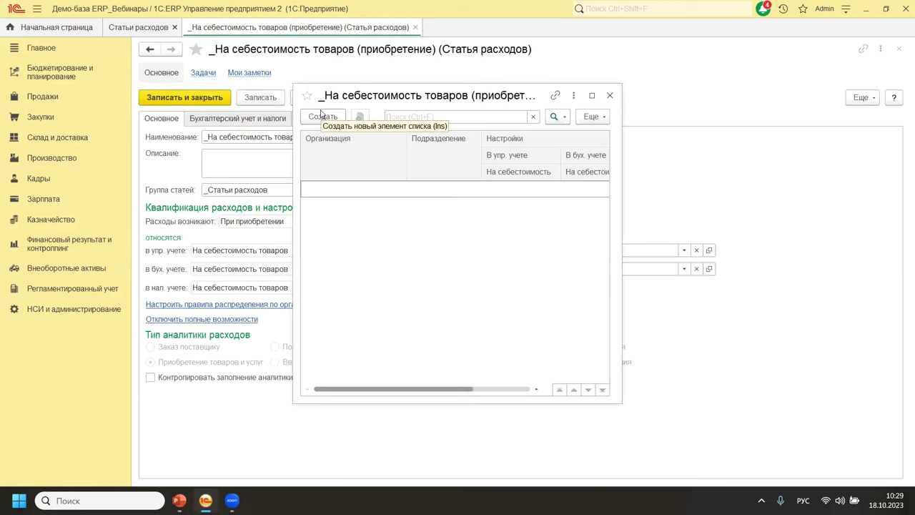
left_click(321, 117)
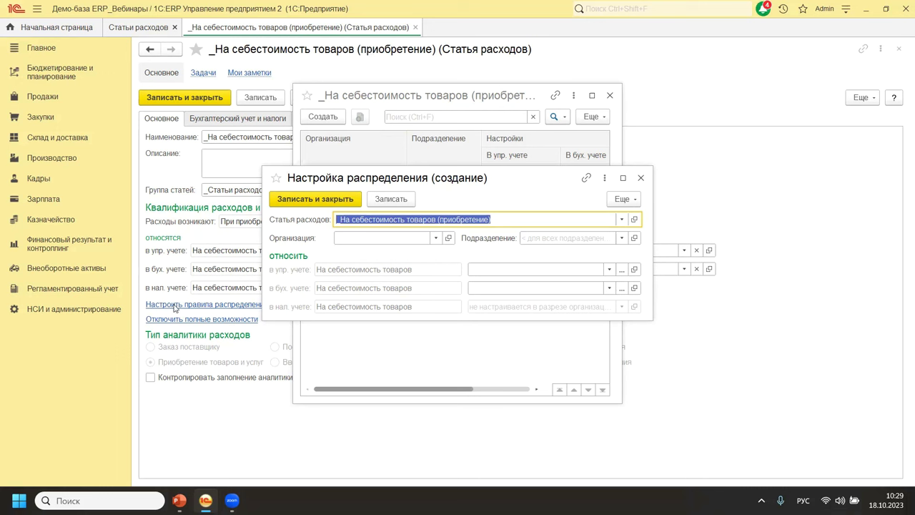
left_click(641, 177)
left_click(610, 95)
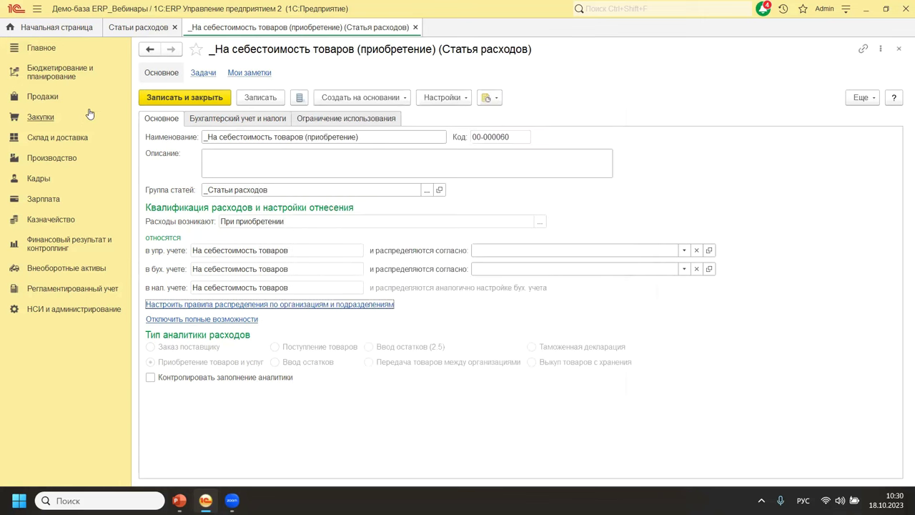
Step: Close the expense item, open a blank new one to view its settings, and close it without saving
key("Escape")
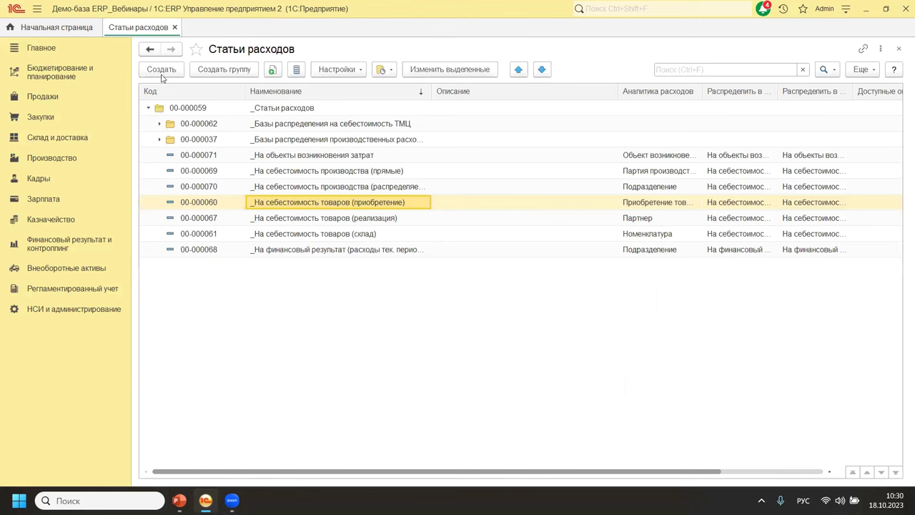
key("Insert")
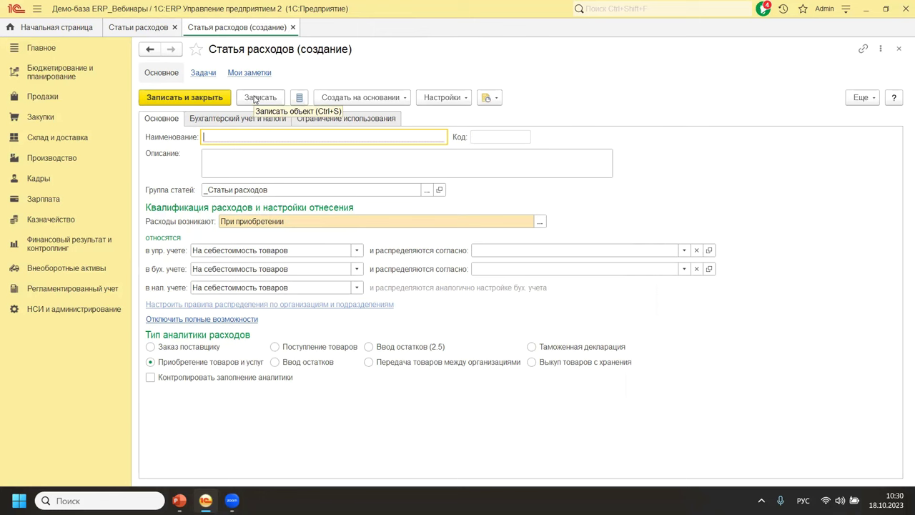
key("Escape")
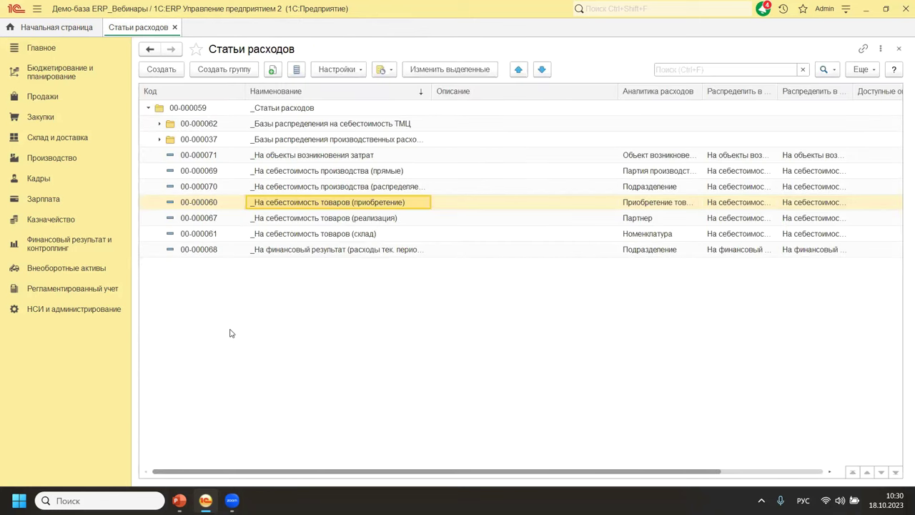
Step: Switch to the PowerPoint slide show and advance two slides to "Финансовый результат"
key("alt+Tab")
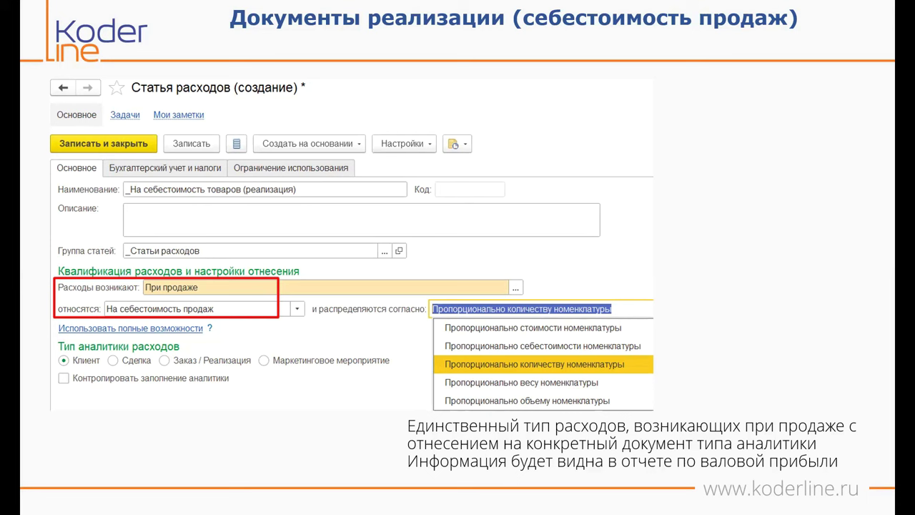
left_click(804, 247)
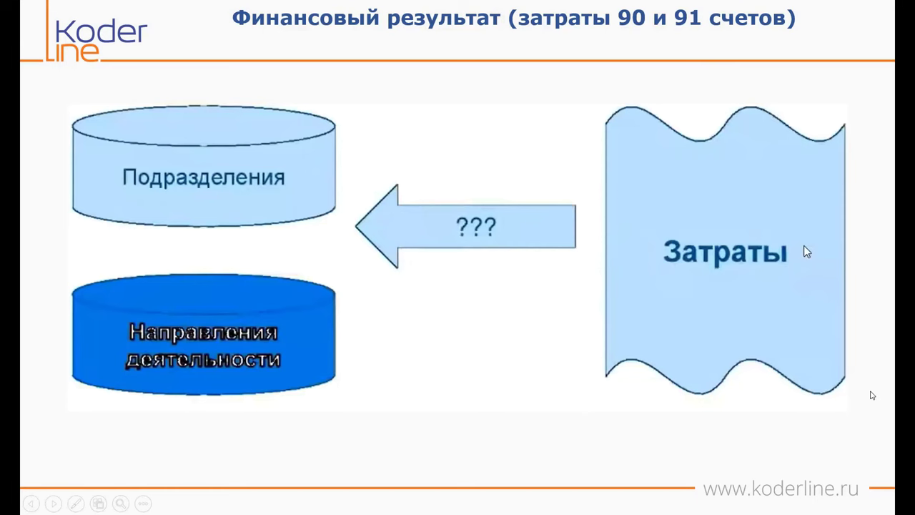
key("Right")
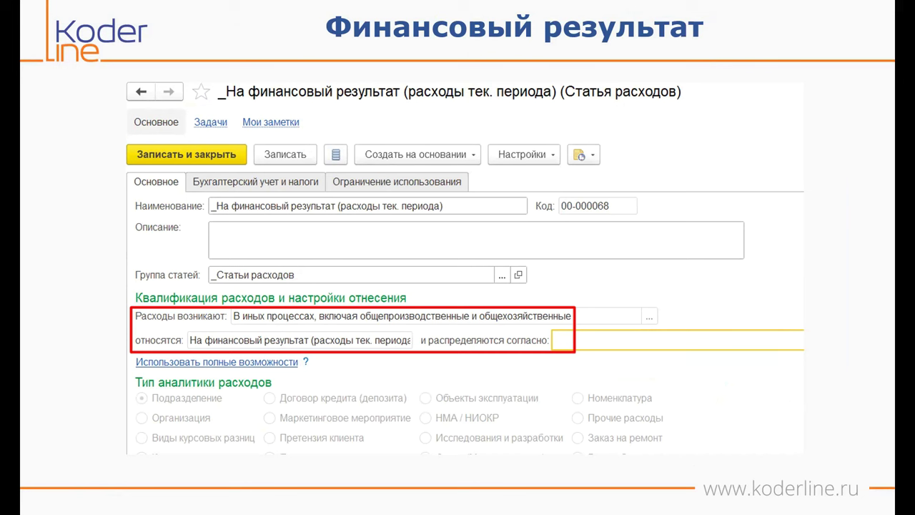
Step: Return to 1C:ERP and start a new expense item with the origin "В иных процессах, включая общепроизводственные и общехозяйственные"
key("alt+Tab")
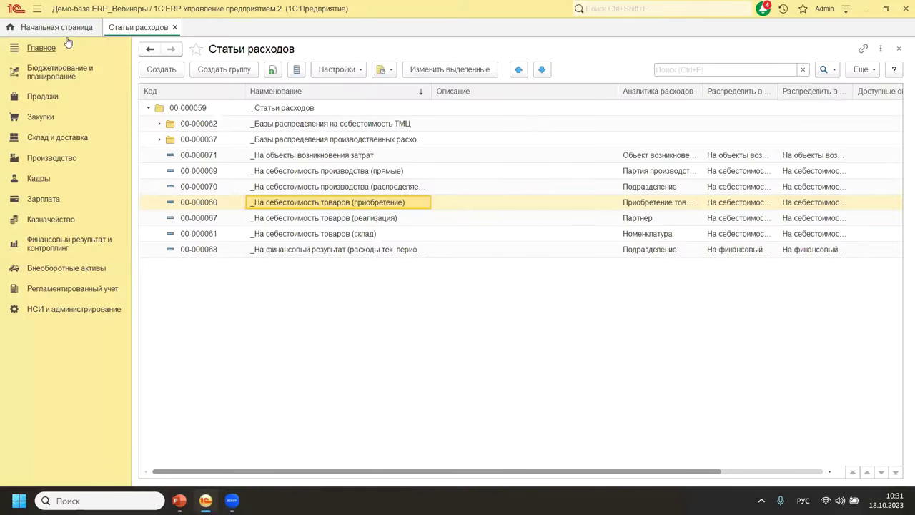
left_click(161, 70)
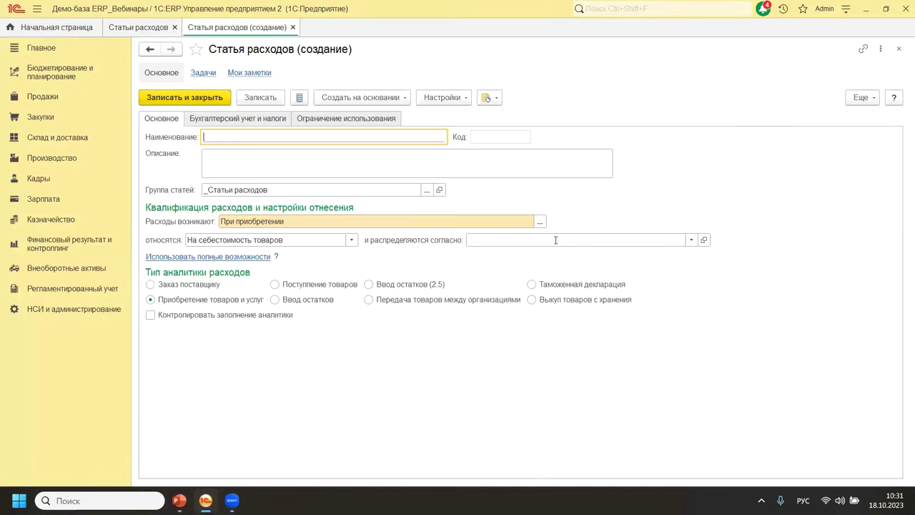
left_click(541, 223)
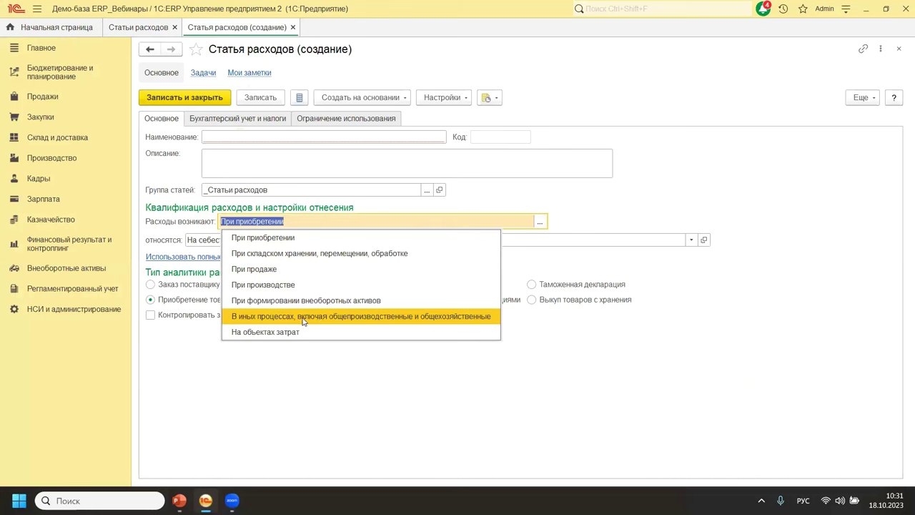
left_click(361, 316)
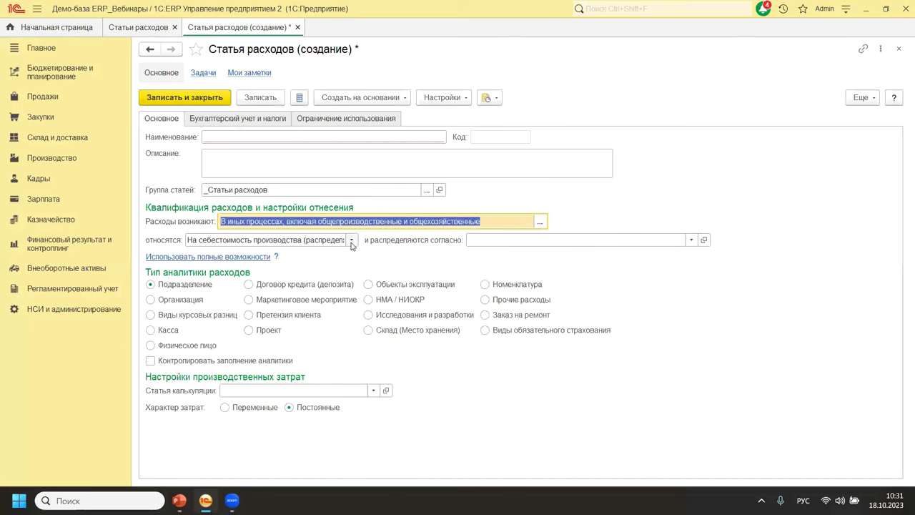
Step: Review the attribution options and attribute the new item's expenses to "На финансовый результат (расходы тек. периода)"
left_click(351, 240)
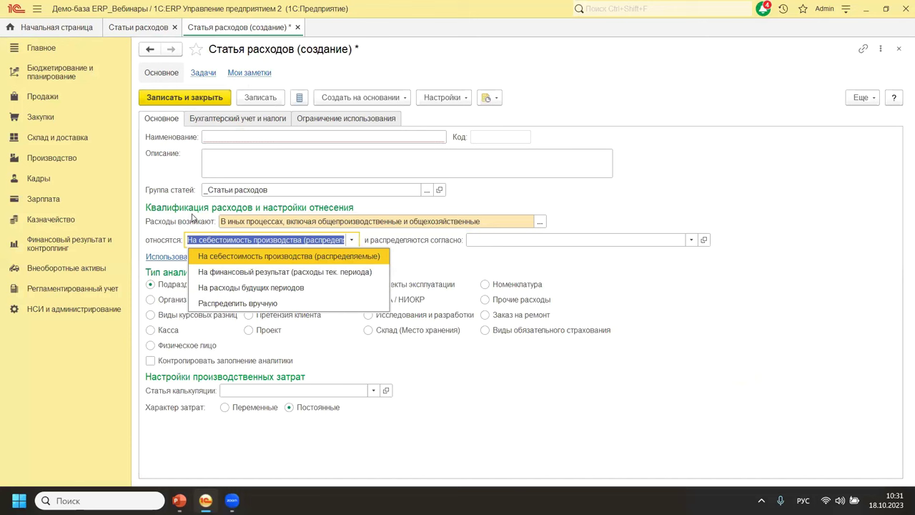
left_click(419, 260)
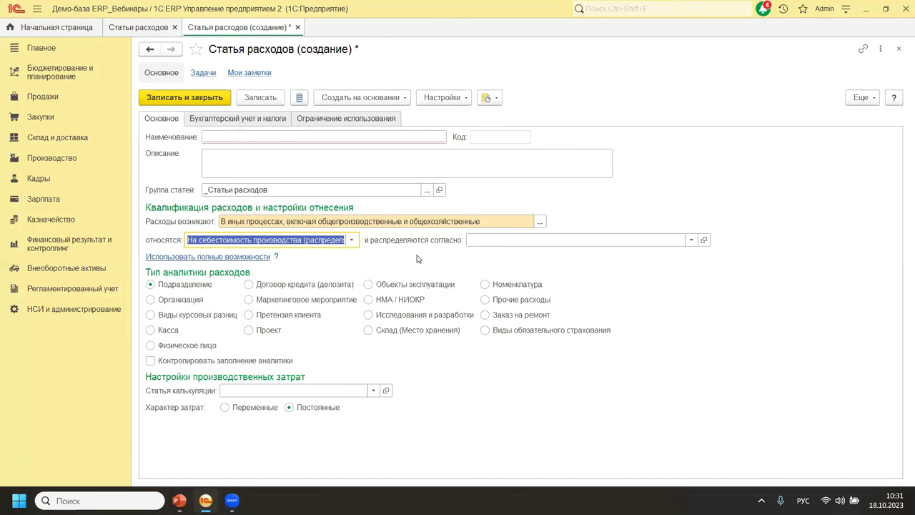
left_click(352, 240)
left_click(289, 272)
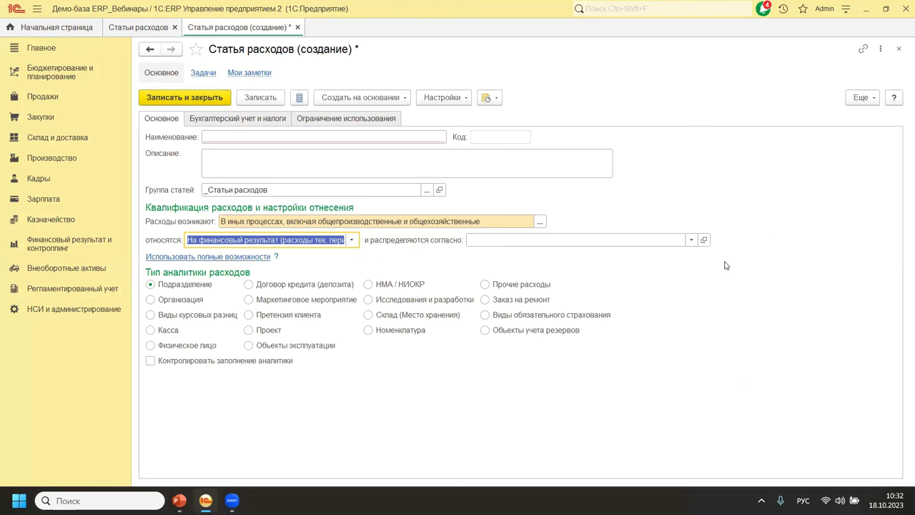
Step: Show all distribution rules available for the new expense item and start creating a new rule
left_click(691, 240)
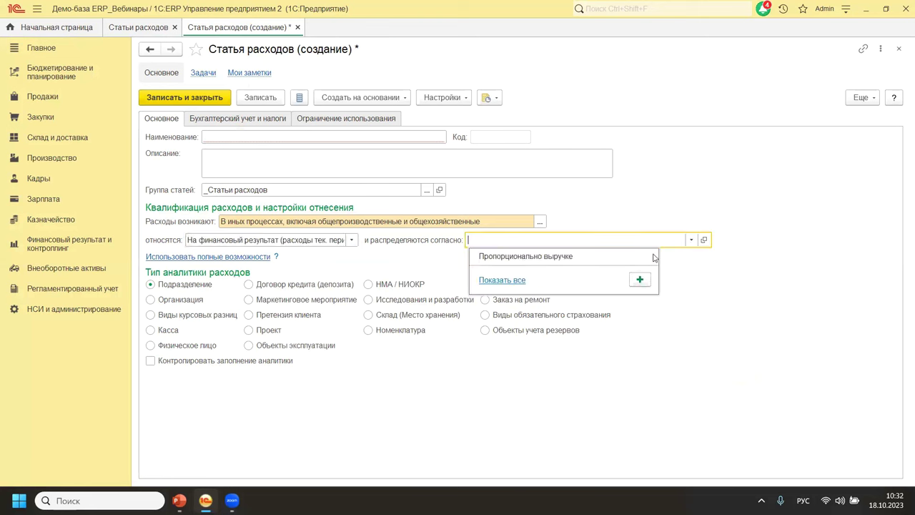
left_click(479, 280)
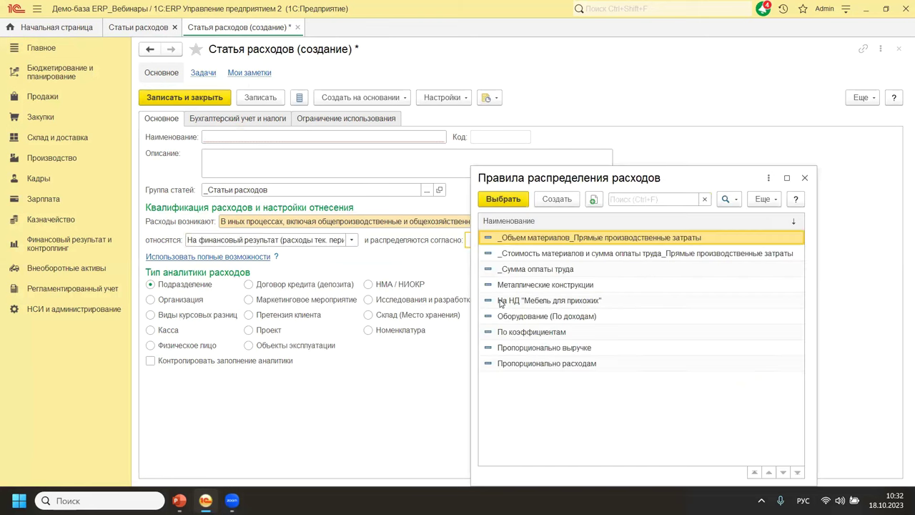
left_click(557, 200)
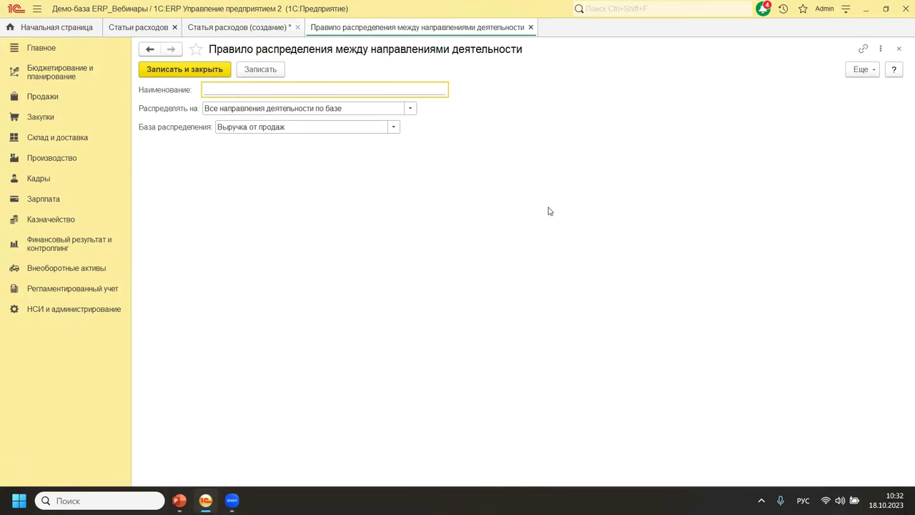
Step: Set the rule to distribute to "Указанные направления деятельности по базе", view its list of business lines, and close the list
left_click(410, 109)
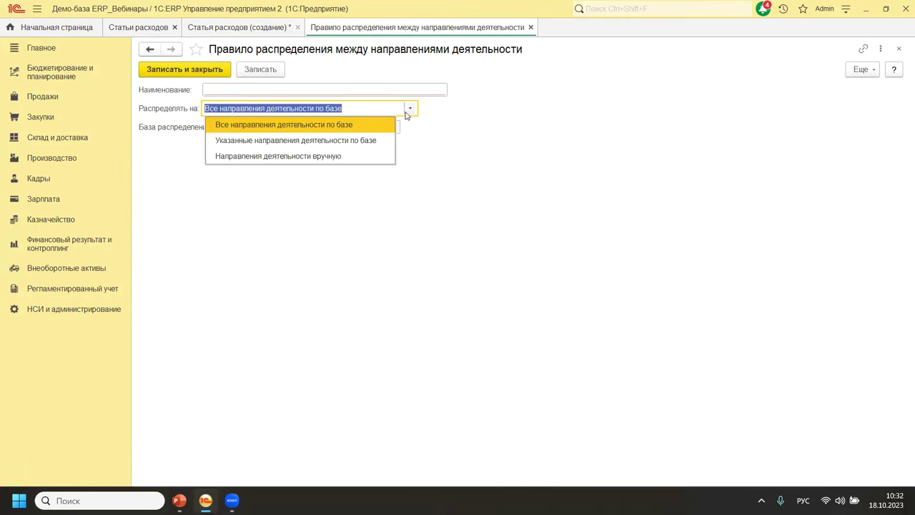
left_click(351, 141)
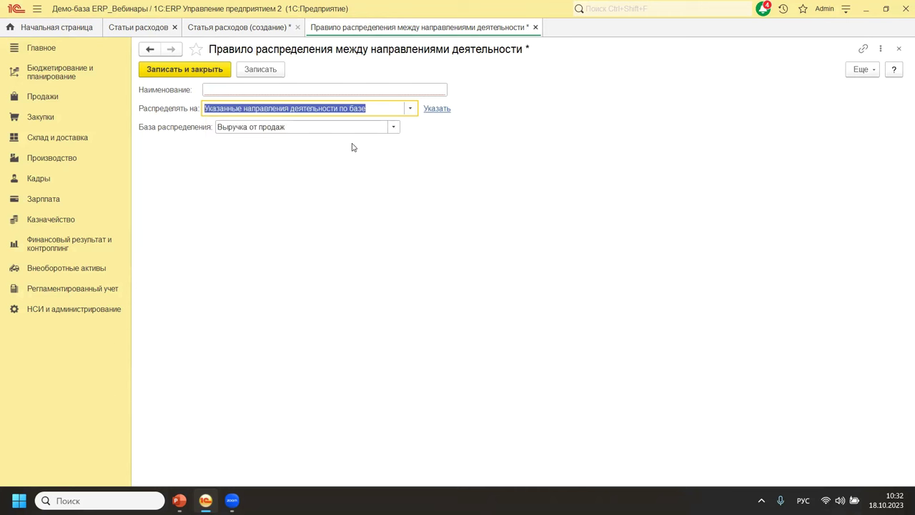
left_click(430, 111)
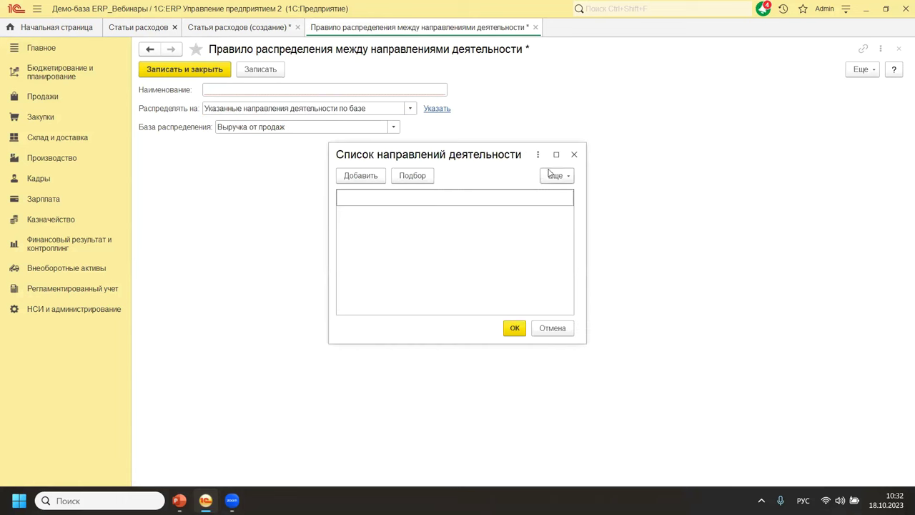
left_click(573, 154)
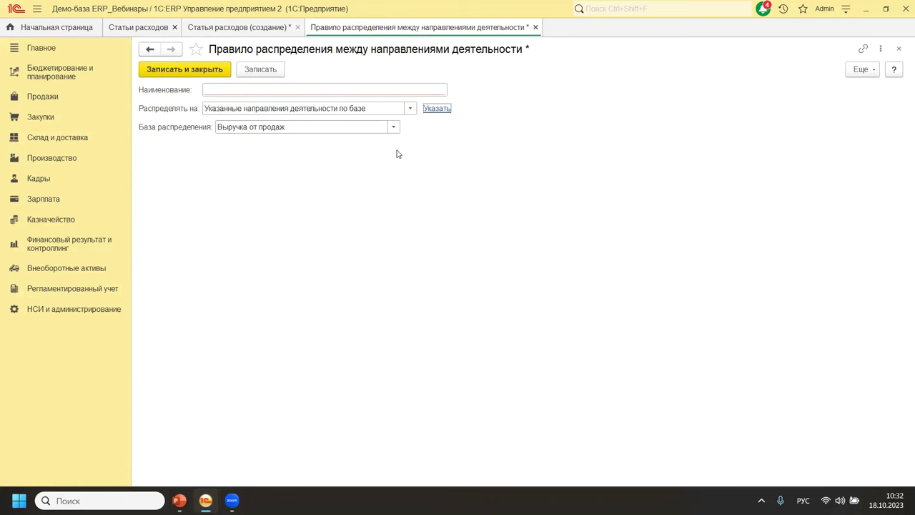
Step: Change the rule's distribution to "Направления деятельности вручную" and add an empty business line row
left_click(410, 109)
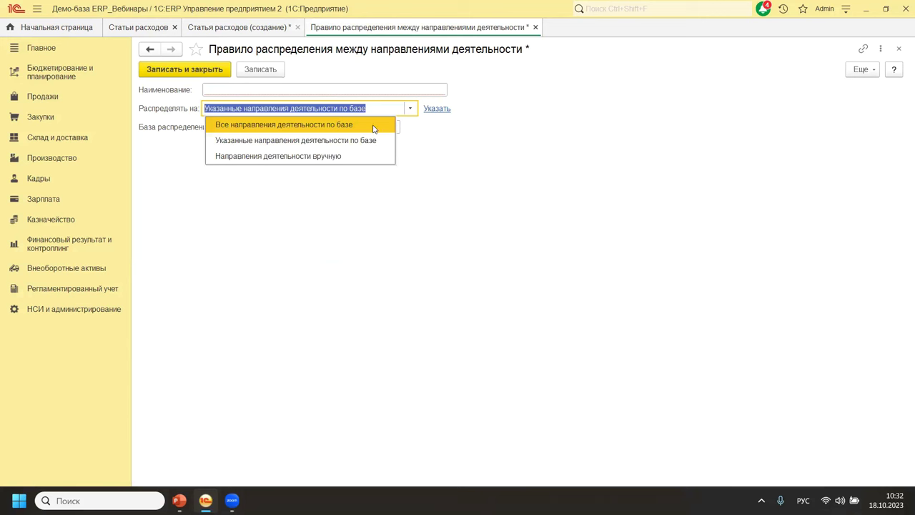
left_click(335, 156)
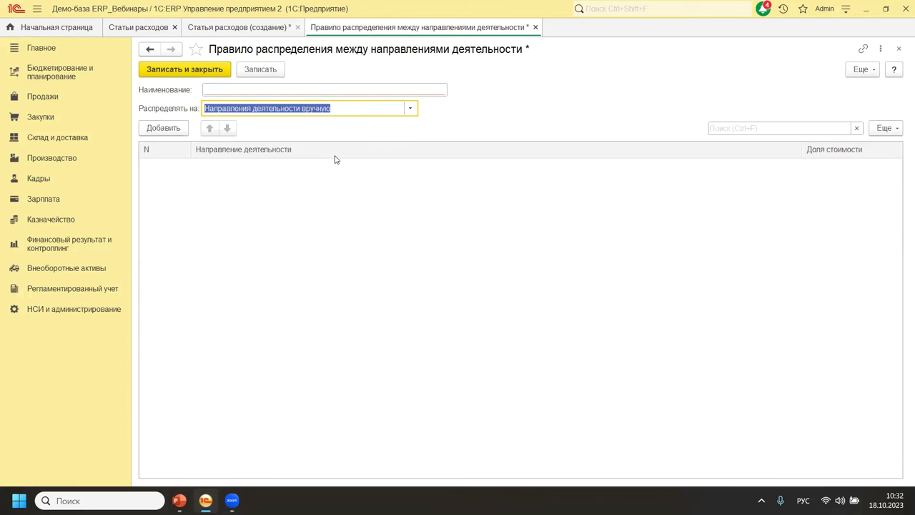
left_click(163, 130)
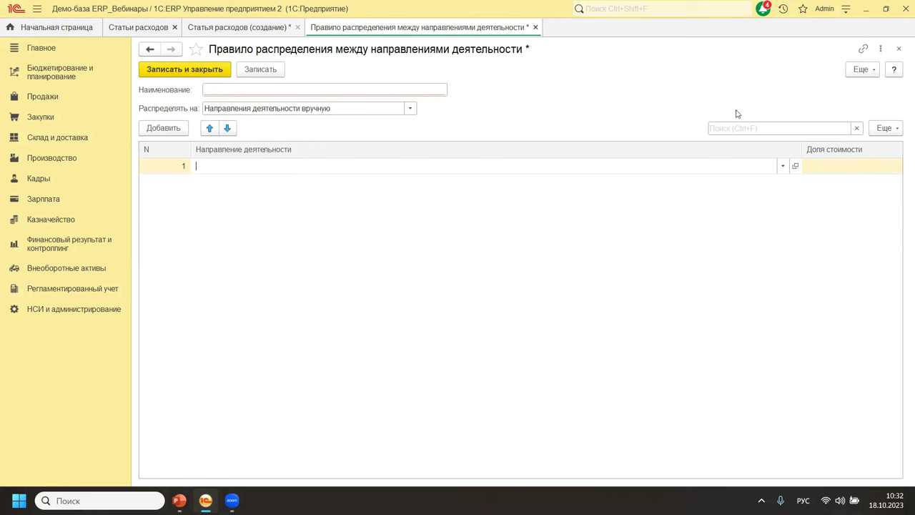
Step: Set the rule's distribution back to "Все направления деятельности по базе" and review the distribution options
left_click(411, 108)
left_click(411, 108)
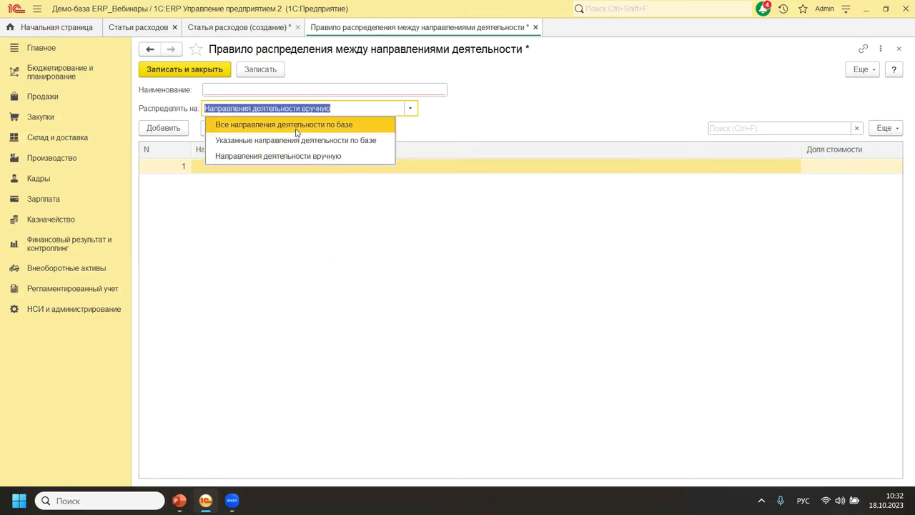
left_click(296, 129)
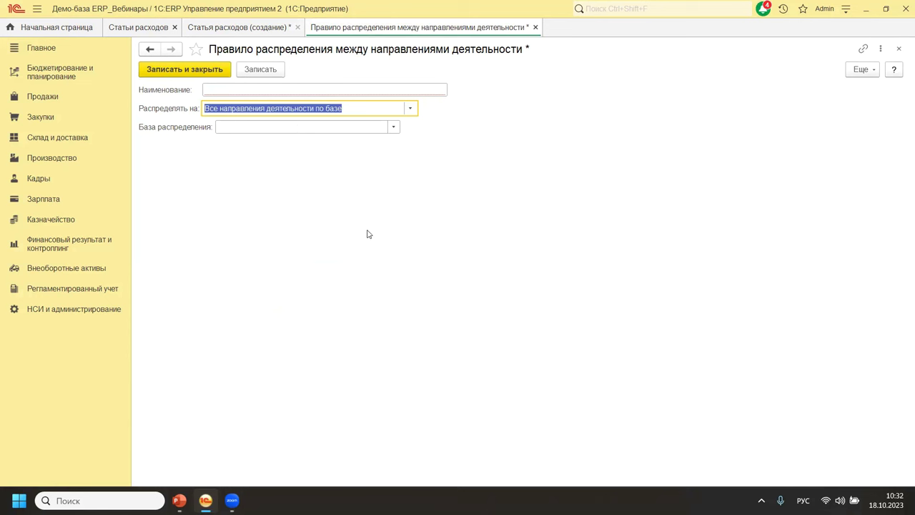
left_click(411, 108)
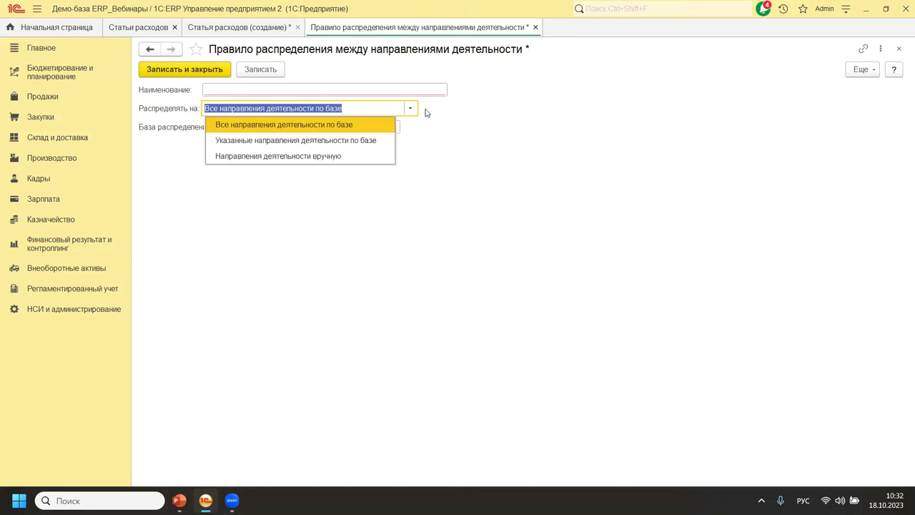
left_click(490, 127)
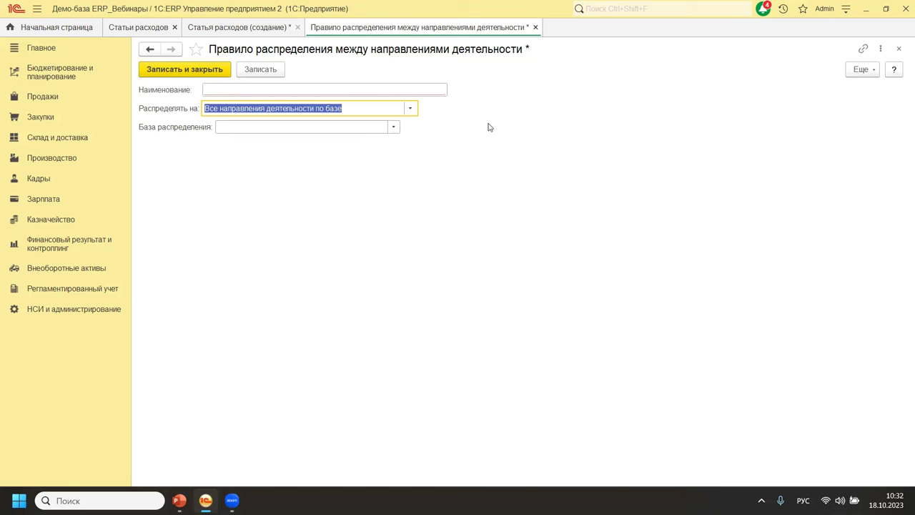
Step: Review the rule's distribution base and target options, and close the new rule without saving
left_click(394, 128)
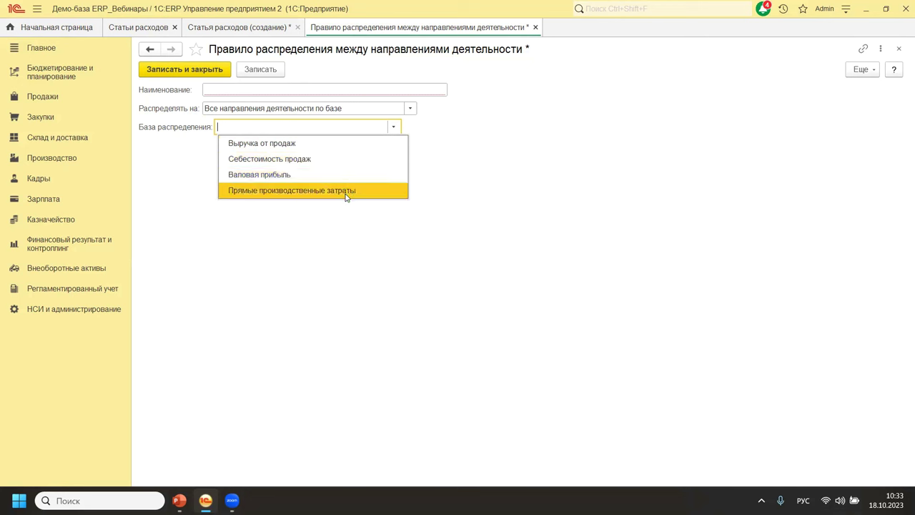
left_click(459, 126)
left_click(411, 109)
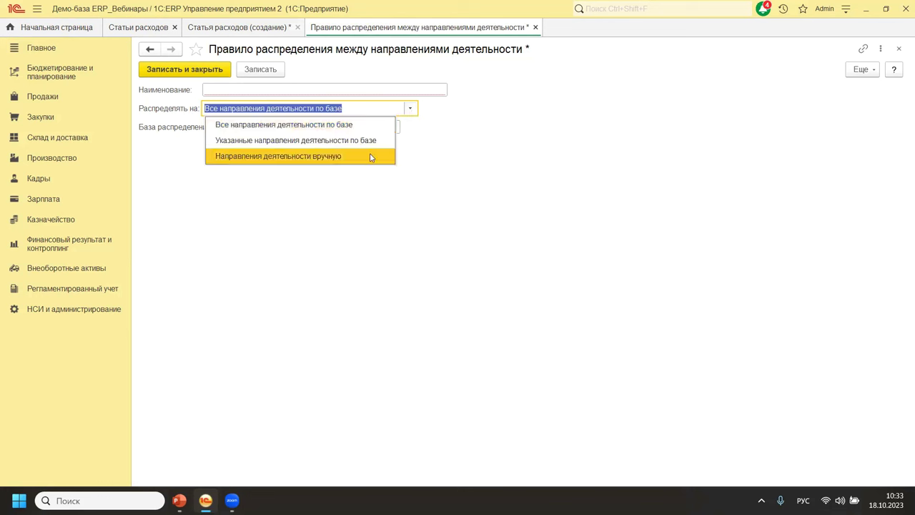
left_click(441, 153)
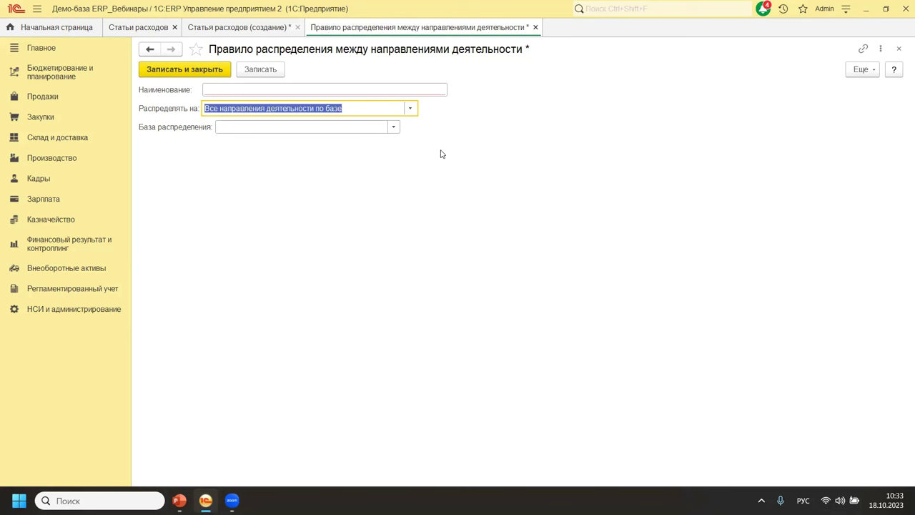
key("Escape")
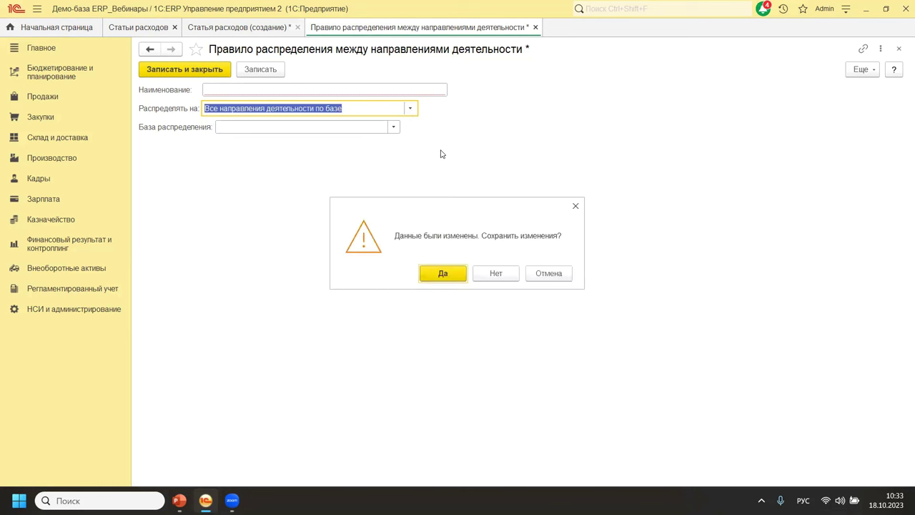
left_click(504, 277)
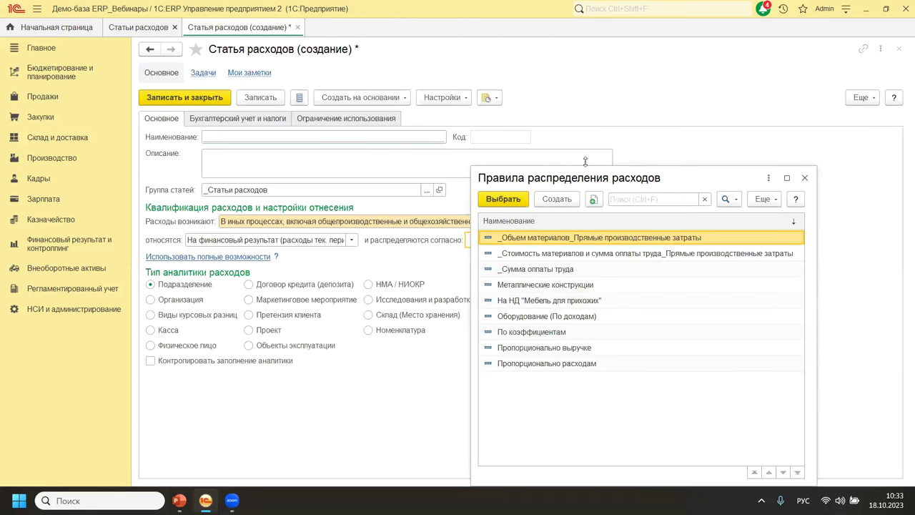
Step: Open the rule "_Объем материалов_Прямые производственные затраты" for editing and review the available indicators for its base
right_click(547, 237)
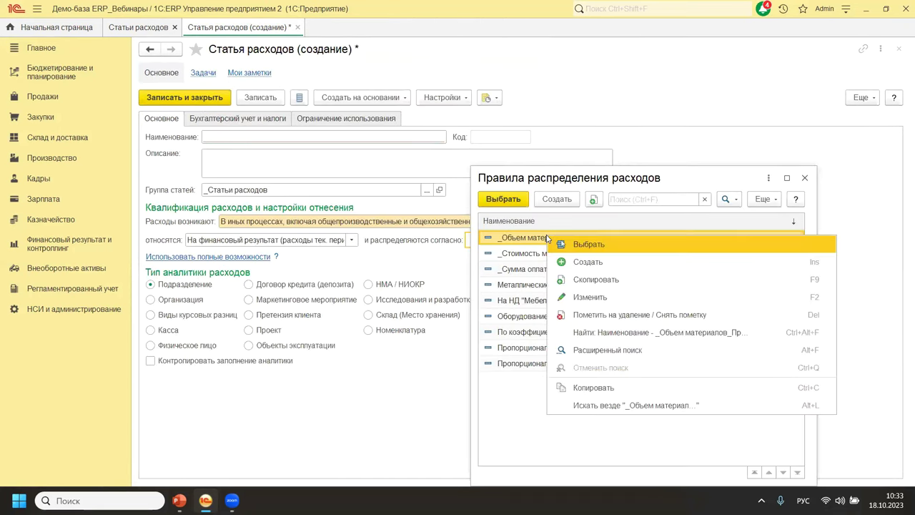
left_click(580, 295)
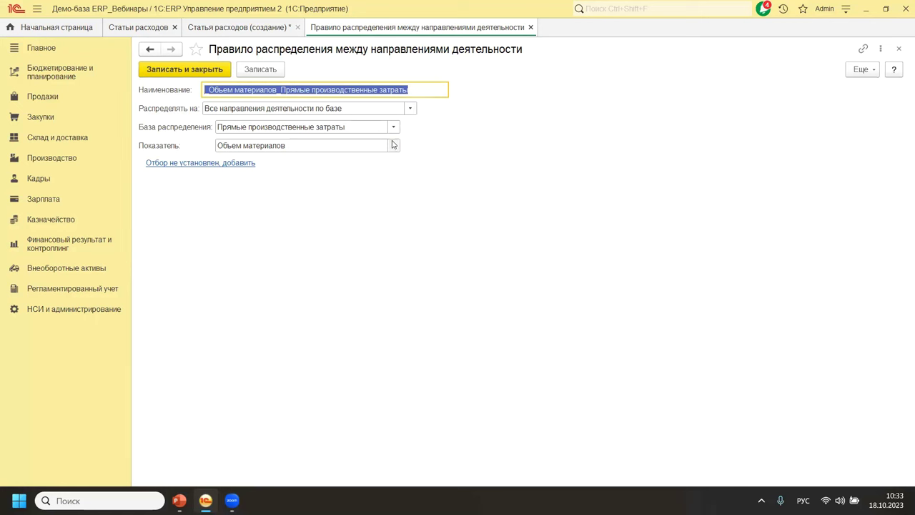
left_click(393, 145)
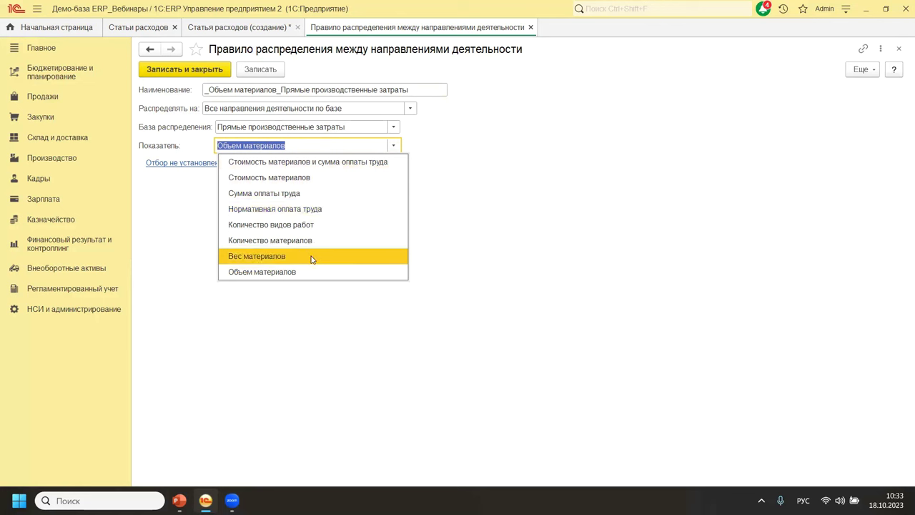
left_click(611, 214)
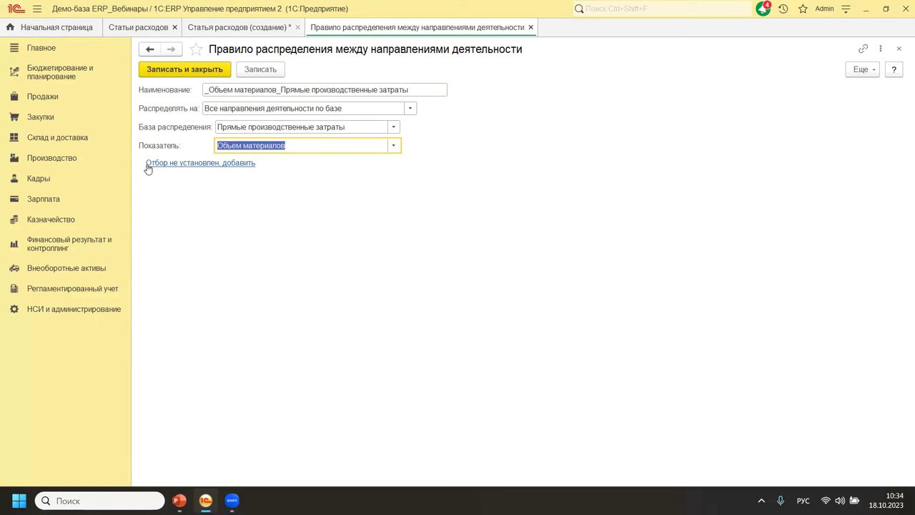
Step: Examine the rule's distribution base filter settings, and close the rule and the list of distribution rules
left_click(183, 164)
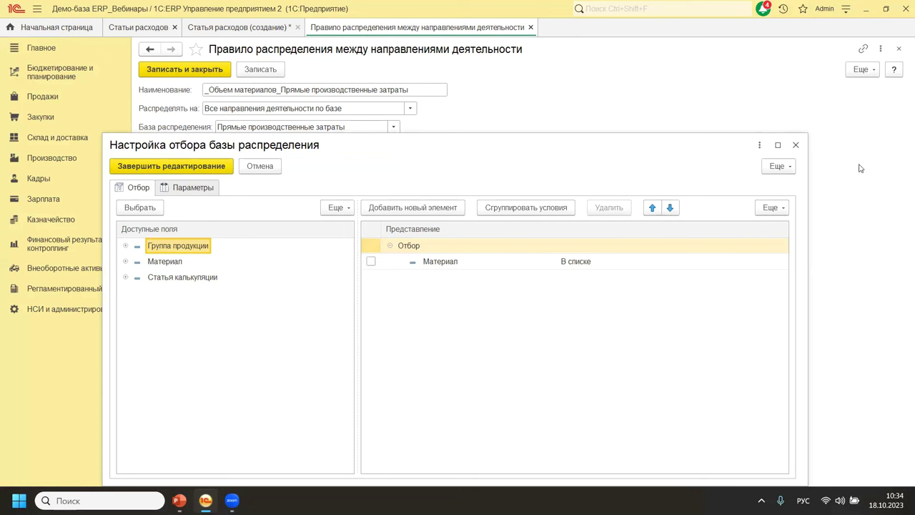
left_click(797, 146)
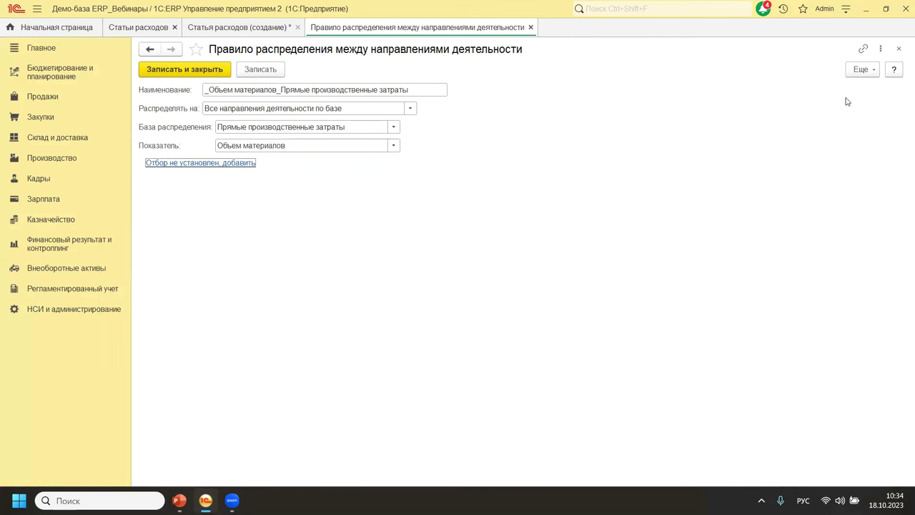
left_click(899, 51)
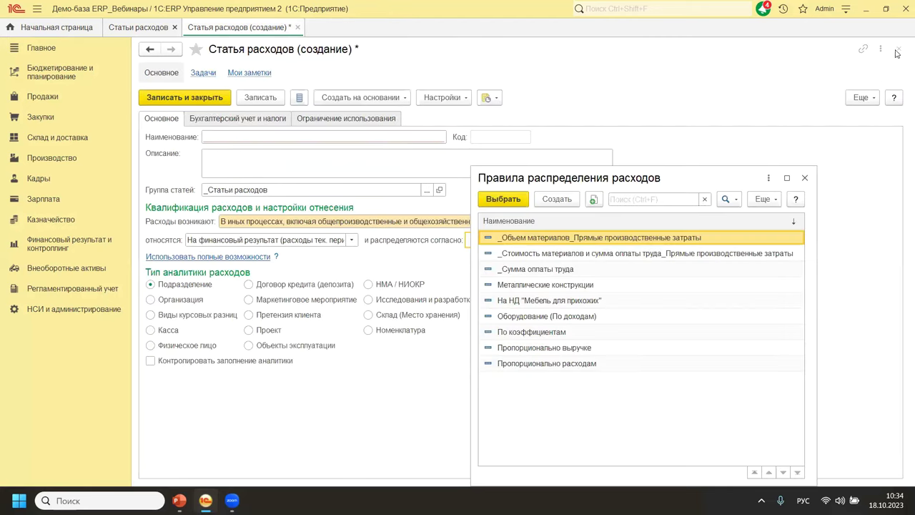
left_click(803, 178)
Step: Enable the full attribution options for the new expense item, and close the item without saving
left_click(210, 256)
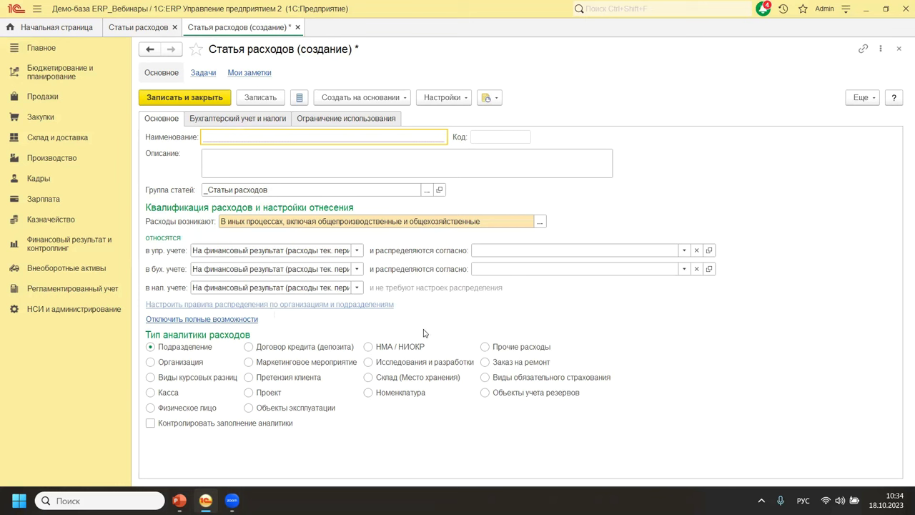
key("Escape")
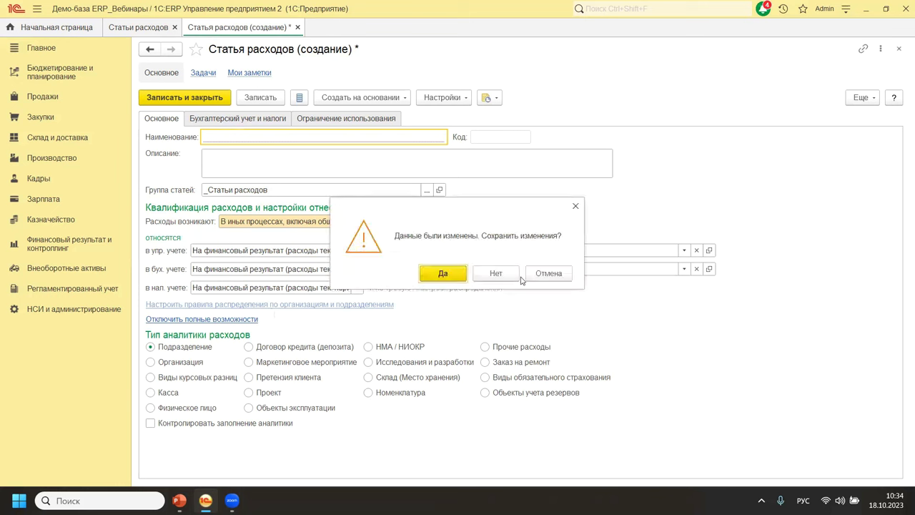
left_click(496, 272)
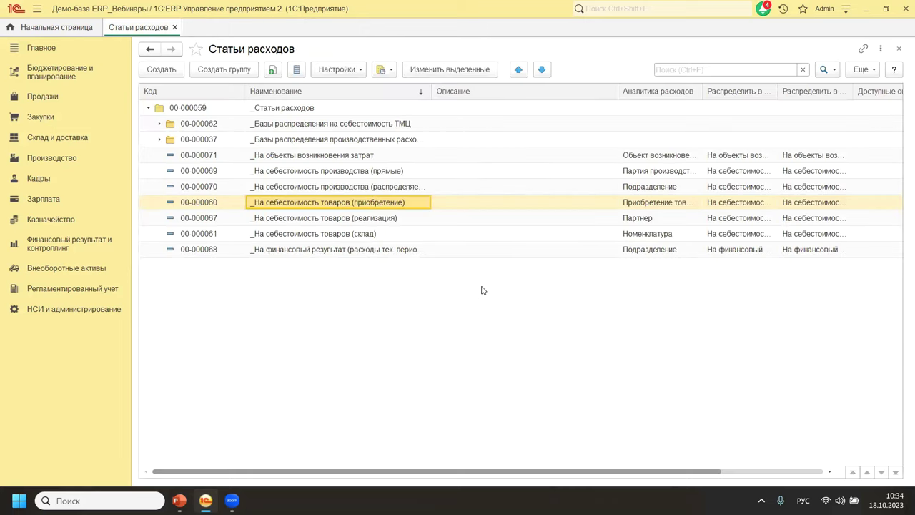
Step: Open the expense item "_На финансовый результат (расходы тек. периода)", view its attribute unlocking options, and close them without allowing editing
left_click(367, 254)
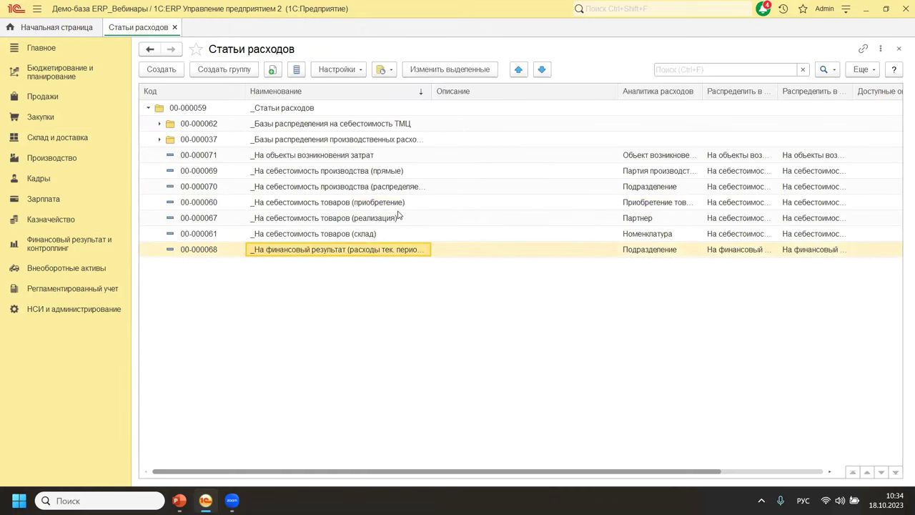
double_click(356, 250)
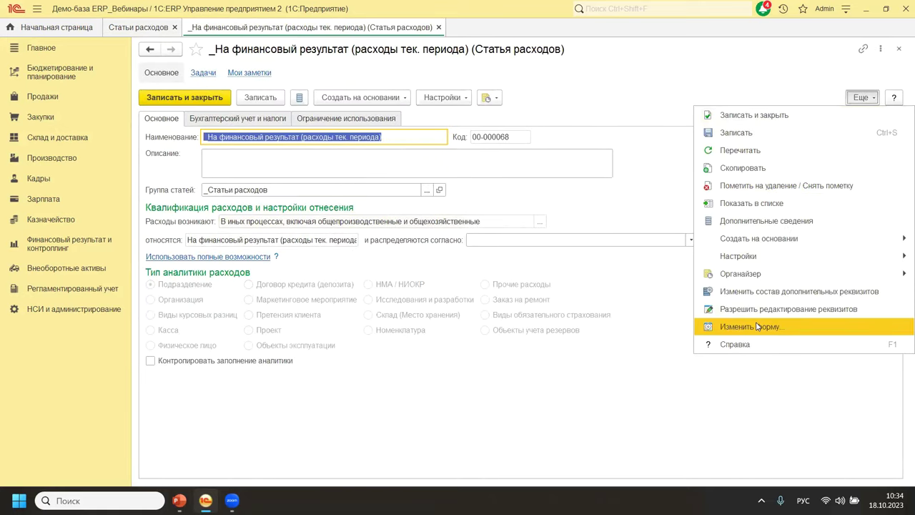
left_click(751, 308)
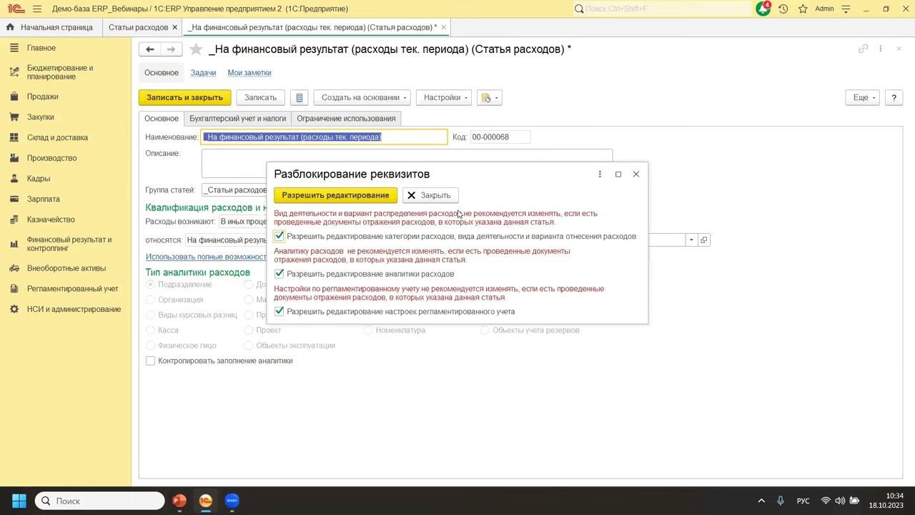
left_click_drag(497, 174, 628, 88)
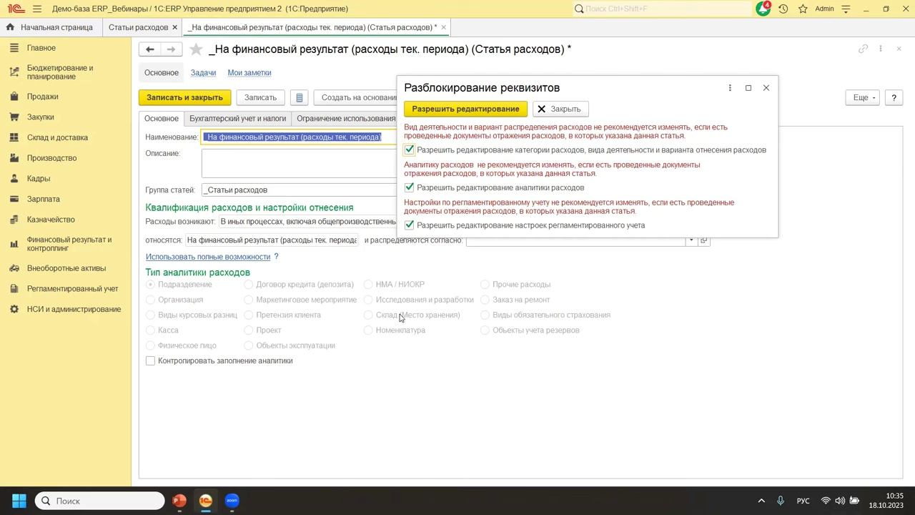
left_click(766, 89)
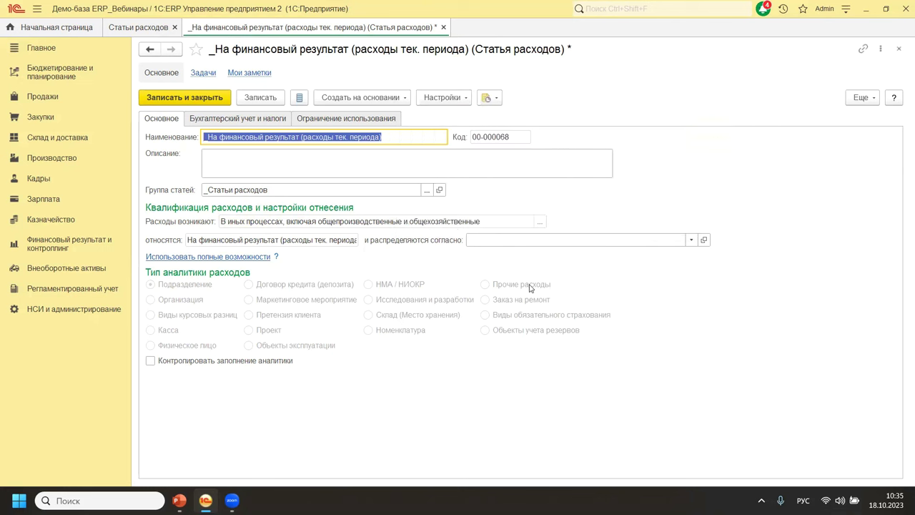
Step: Review the distribution rules available for the expense item, and close the list without choosing one
left_click(692, 241)
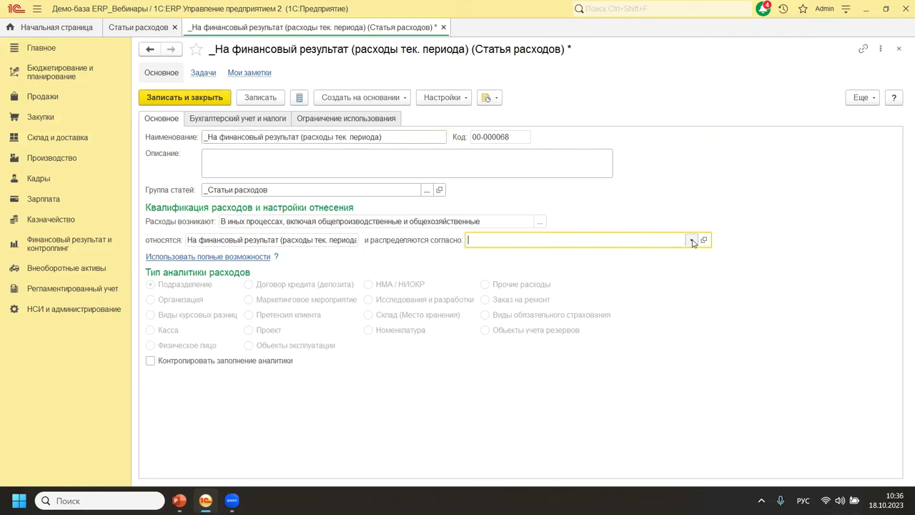
left_click(497, 279)
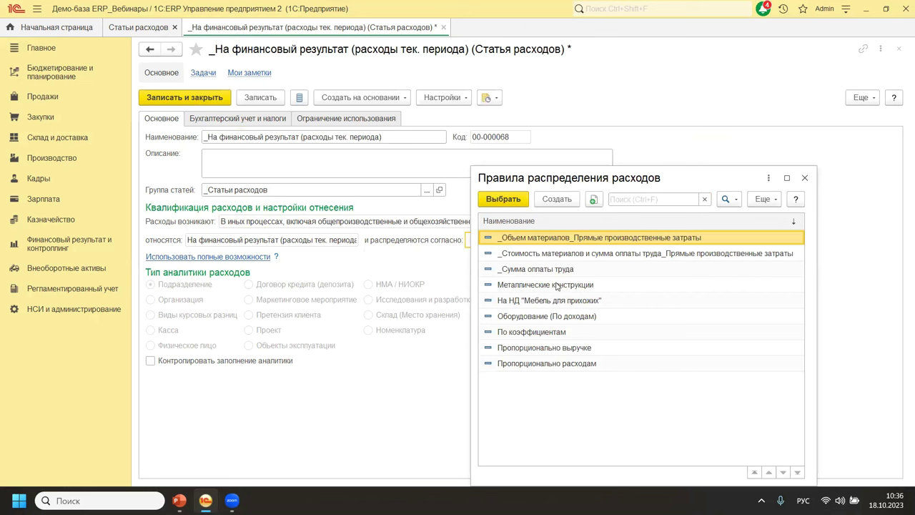
left_click(804, 177)
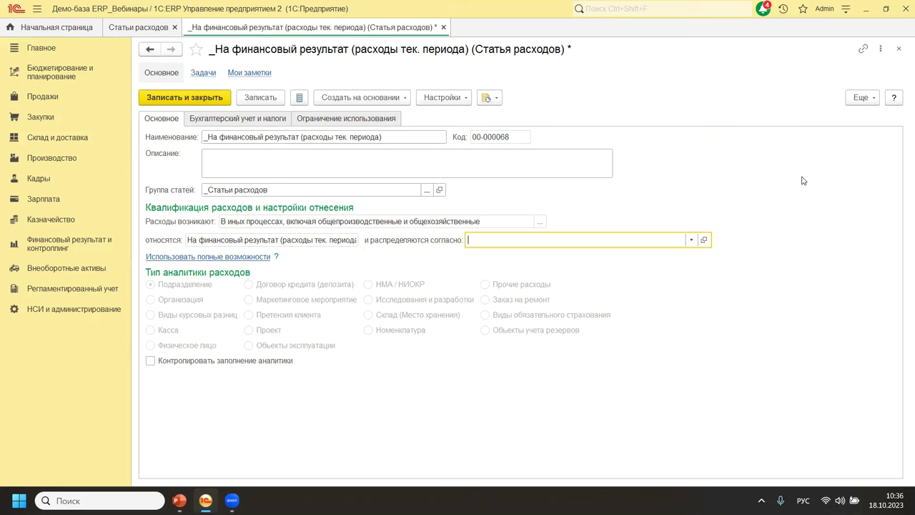
Step: Enable the full attribution options and open the rule "_Стоимость материалов и сумма оплаты труда_Прямые производственные затраты" from the accounting (бух. учет) distribution rules
left_click(228, 257)
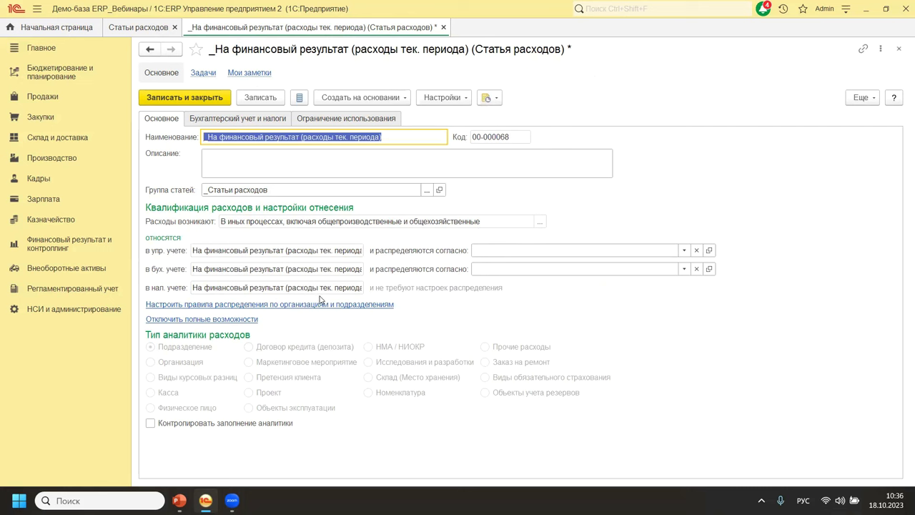
left_click(683, 270)
left_click(505, 309)
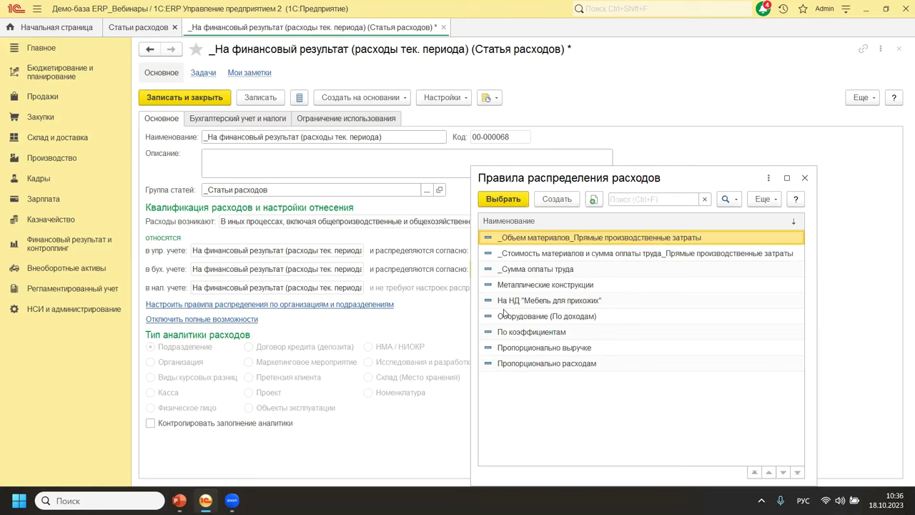
right_click(526, 255)
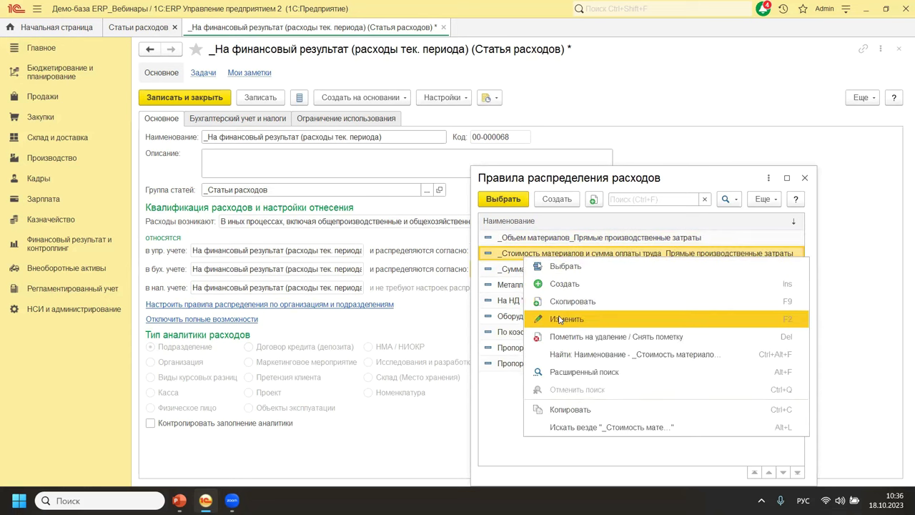
left_click(561, 319)
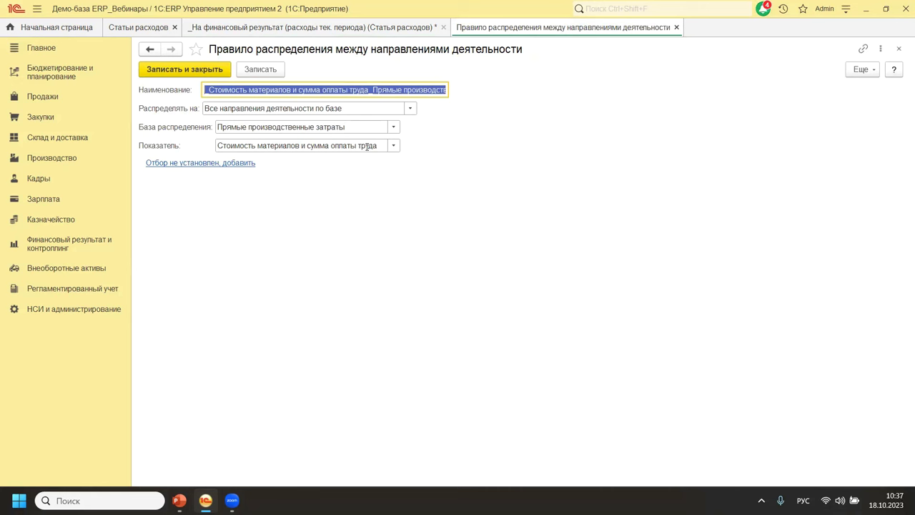
Step: Examine the rule's distribution base filter settings, close the rule and the rules list, and start closing the expense item
left_click(206, 164)
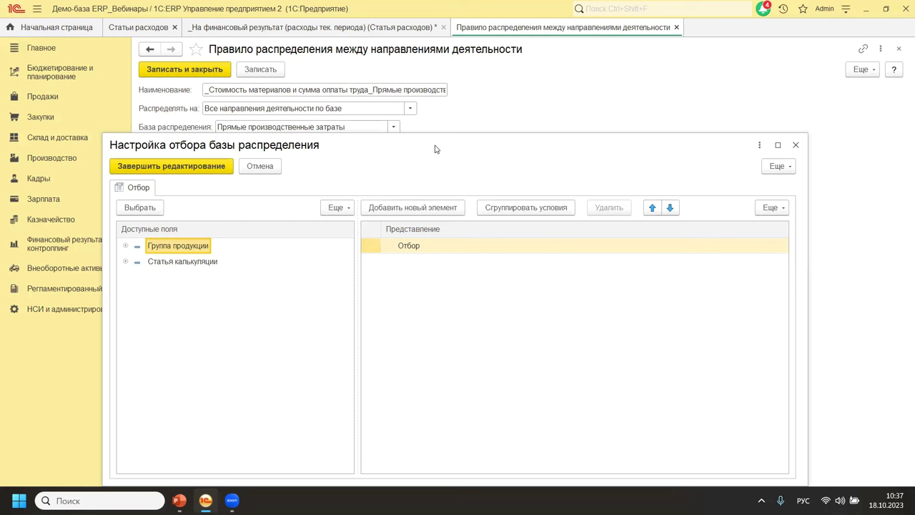
left_click_drag(434, 149, 486, 207)
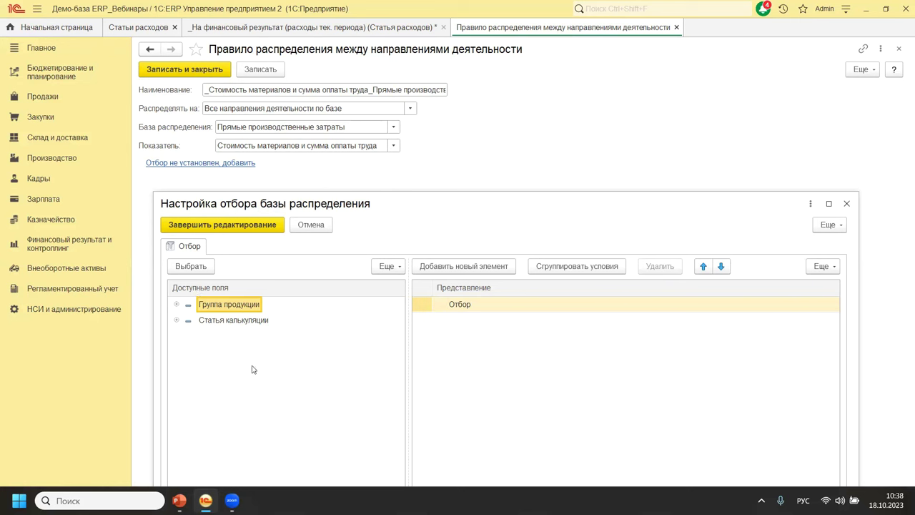
left_click(846, 203)
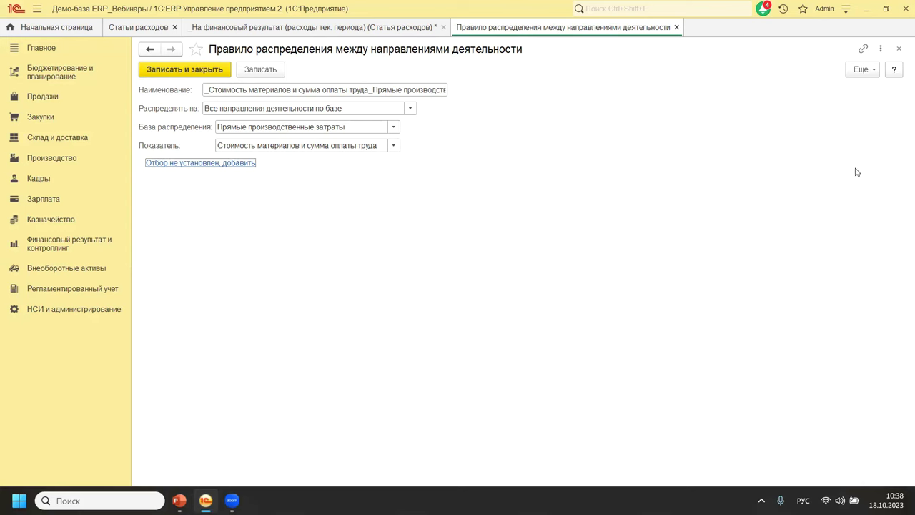
left_click(900, 49)
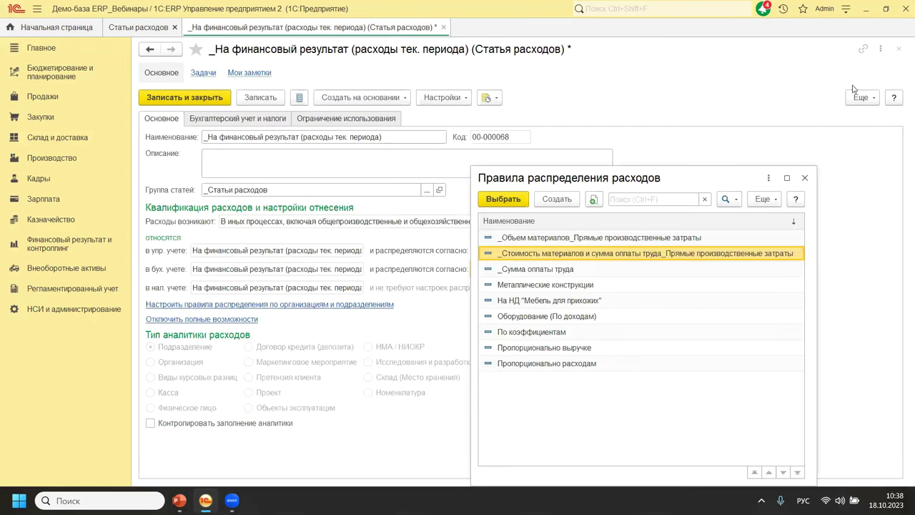
left_click(805, 178)
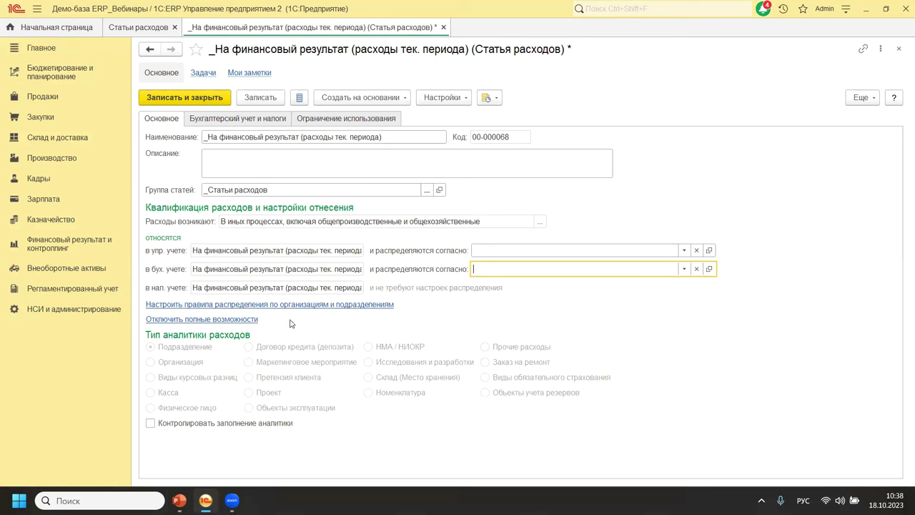
key("Escape")
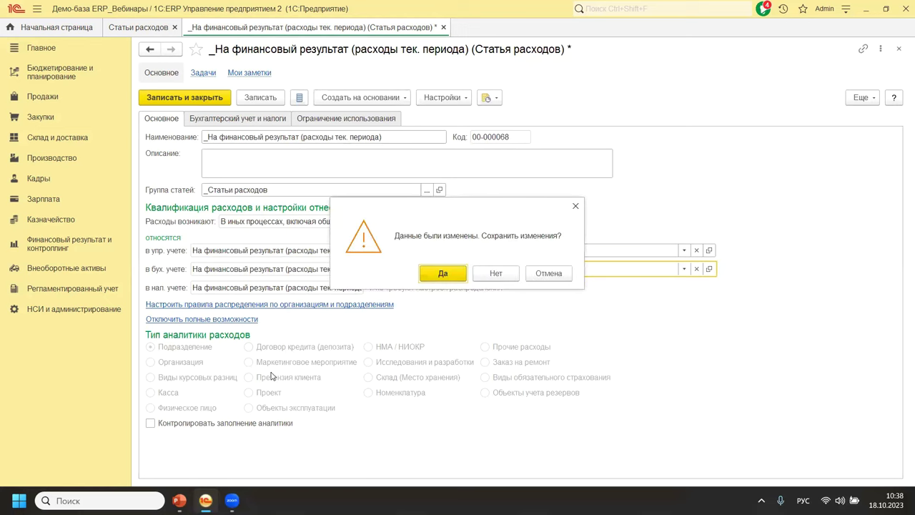
Step: Switch to the PowerPoint slideshow and advance to the slide "Производственные затраты"
key("alt+Tab")
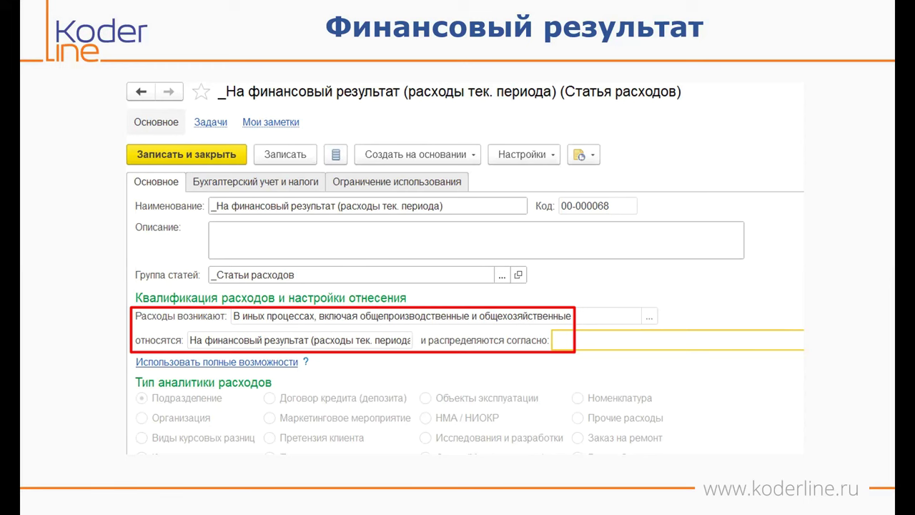
key("Right")
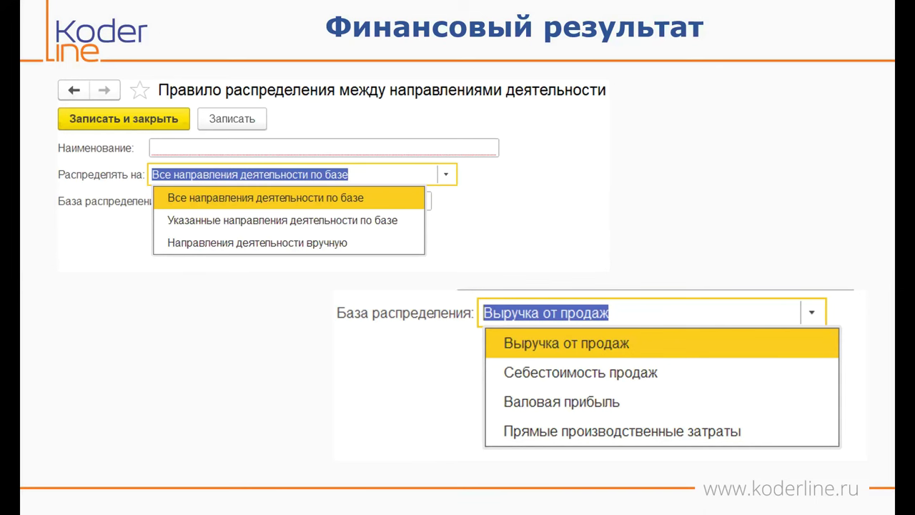
key("Right")
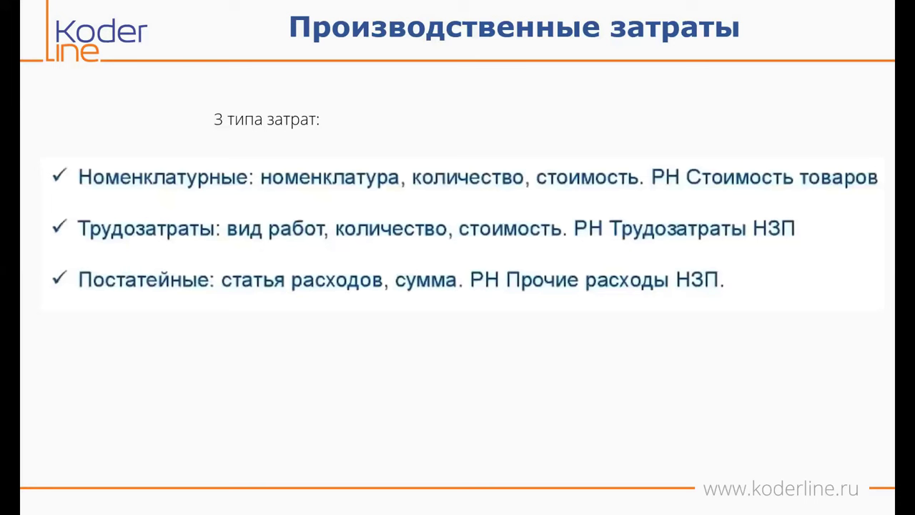
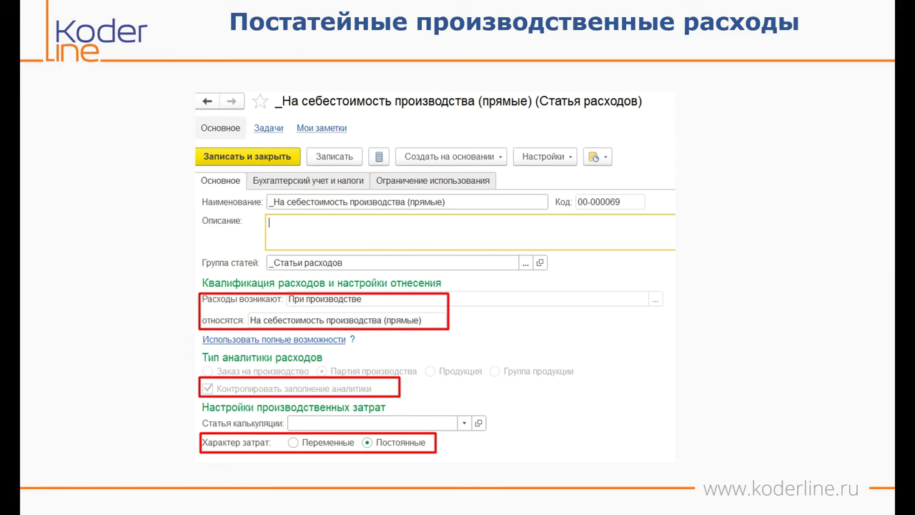
Step: Switch back to 1C:ERP, discard the open expense item's changes, and start creating a new expense item
key("alt+Tab")
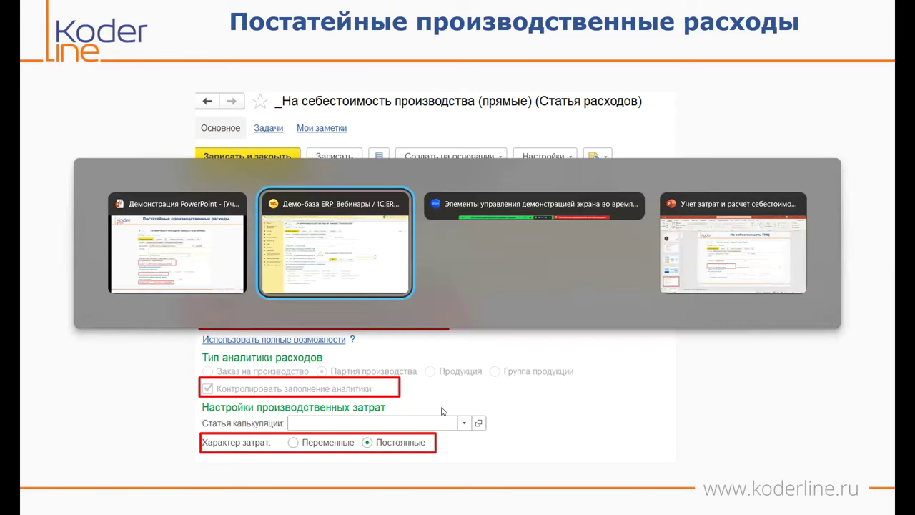
left_click(366, 263)
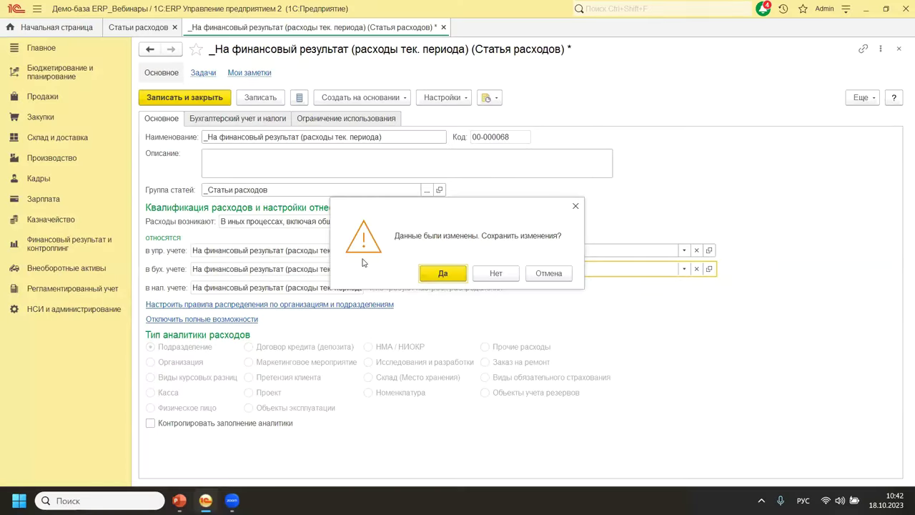
left_click(494, 275)
left_click(162, 69)
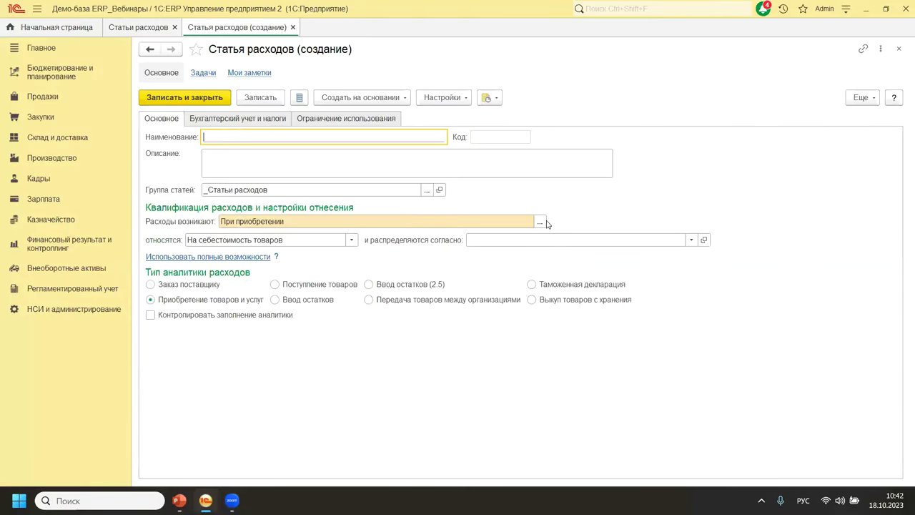
Step: Set the new item's origin to "При производстве", keep attribution "На себестоимость производства (прямые)", and set the cost nature to "Переменные"
left_click(541, 222)
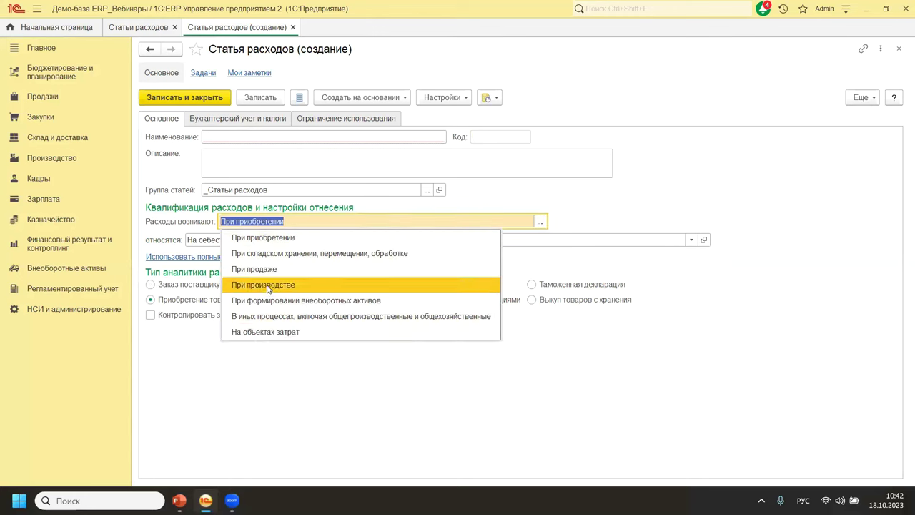
left_click(266, 284)
left_click(352, 241)
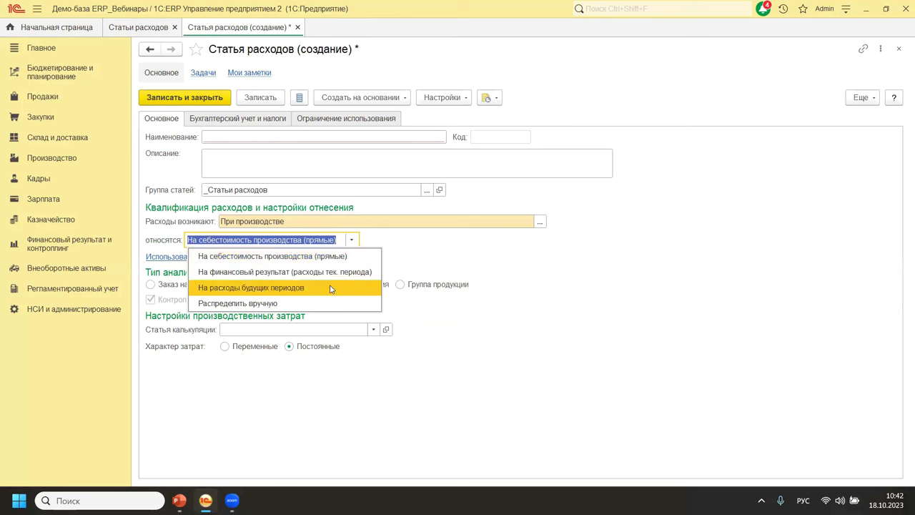
left_click(415, 253)
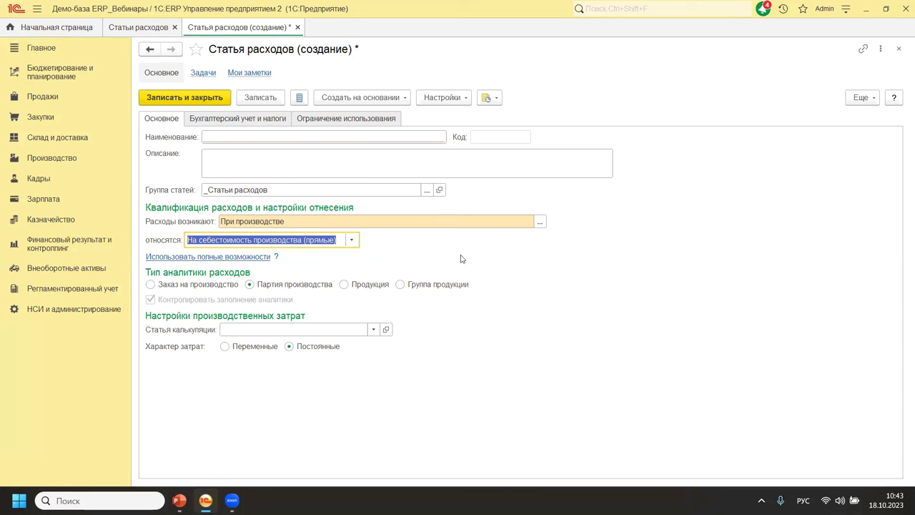
left_click(225, 346)
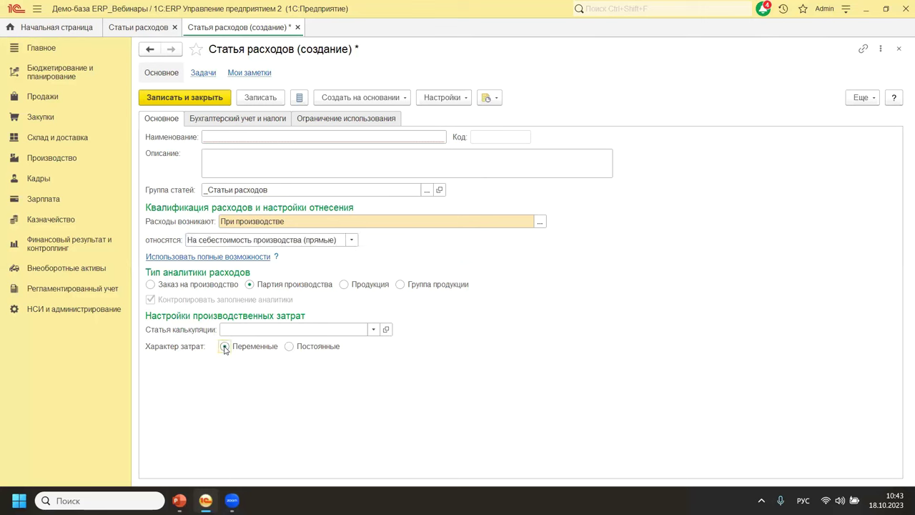
Step: Review the new item's financial accounting groups, separate VAT accounting and expense classification settings alongside its main settings
left_click(215, 119)
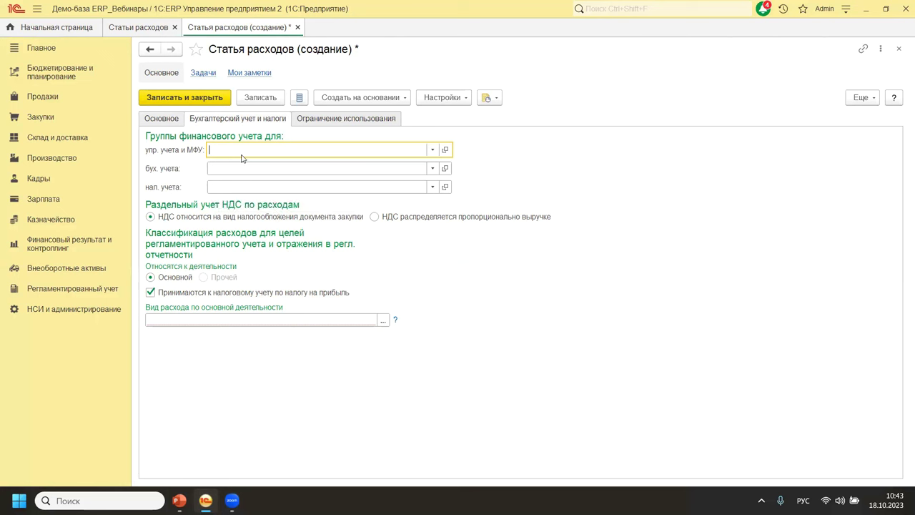
left_click(162, 119)
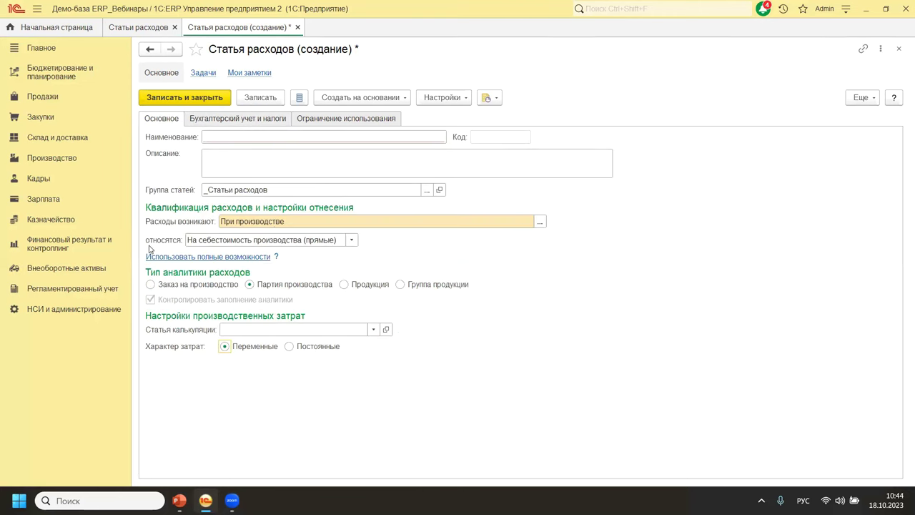
left_click(249, 118)
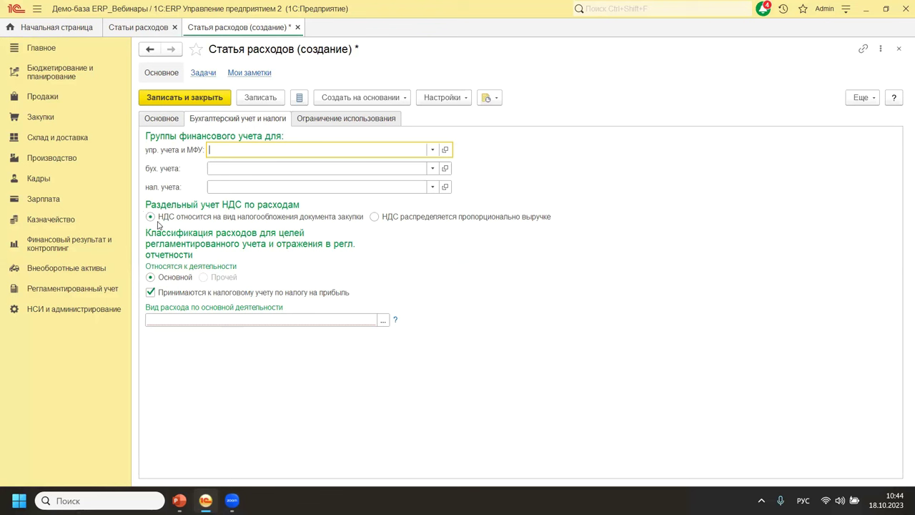
mouse_move(151, 219)
mouse_move(340, 224)
left_click(162, 118)
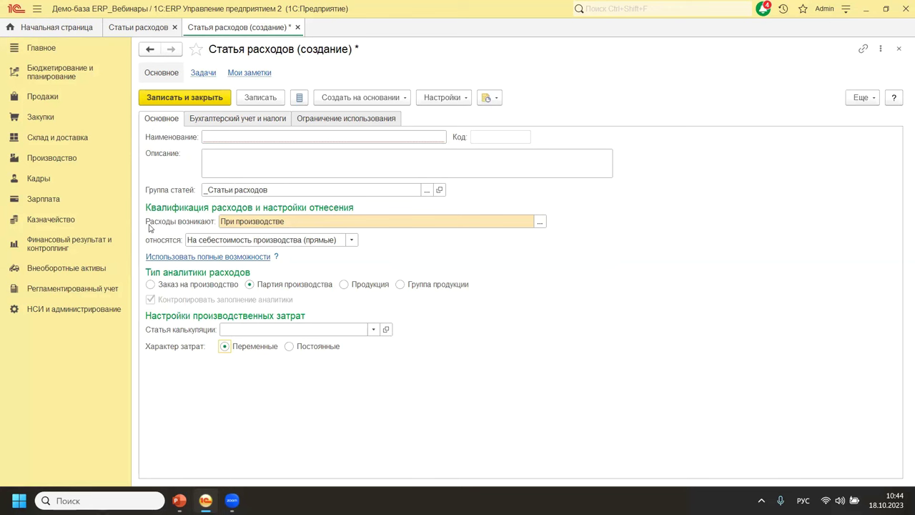
left_click(234, 120)
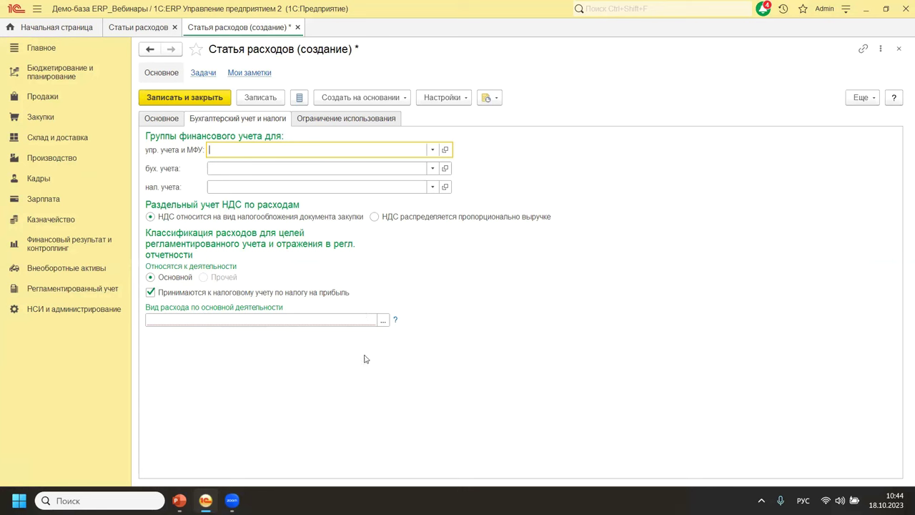
Step: Review the available expense types for the main activity without choosing one, and return to the item's main settings
left_click(382, 321)
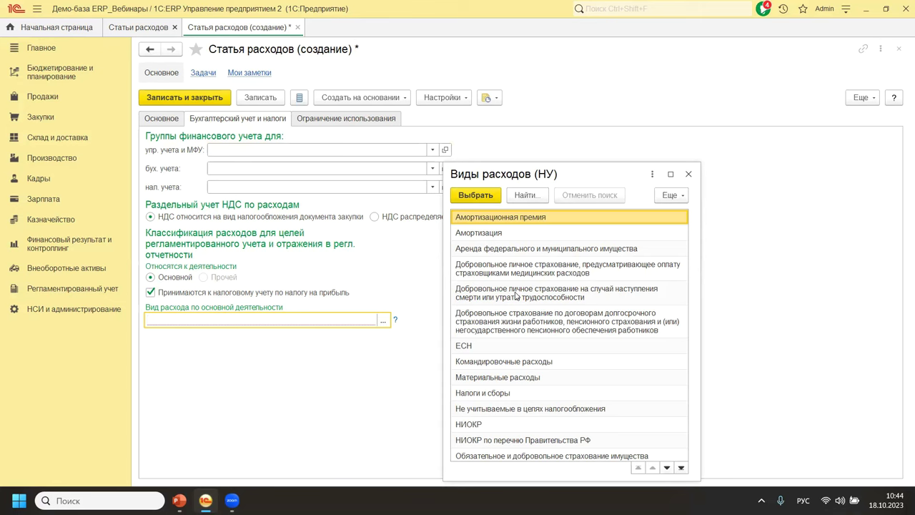
scroll(516, 295, "down", 5)
scroll(515, 295, "up", 5)
left_click(689, 174)
left_click(164, 124)
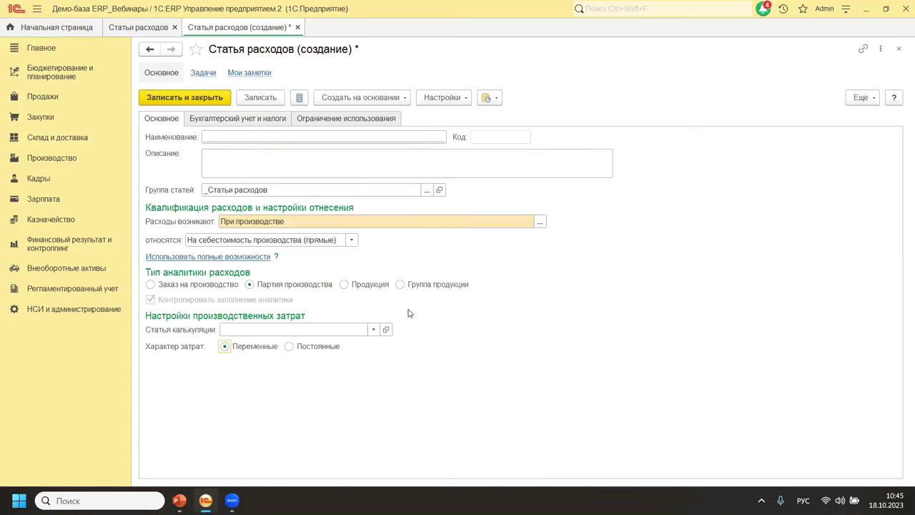
Step: Switch to the PowerPoint slideshow and advance to the slide "Постатейные распределяемые расходы"
key("alt+Tab")
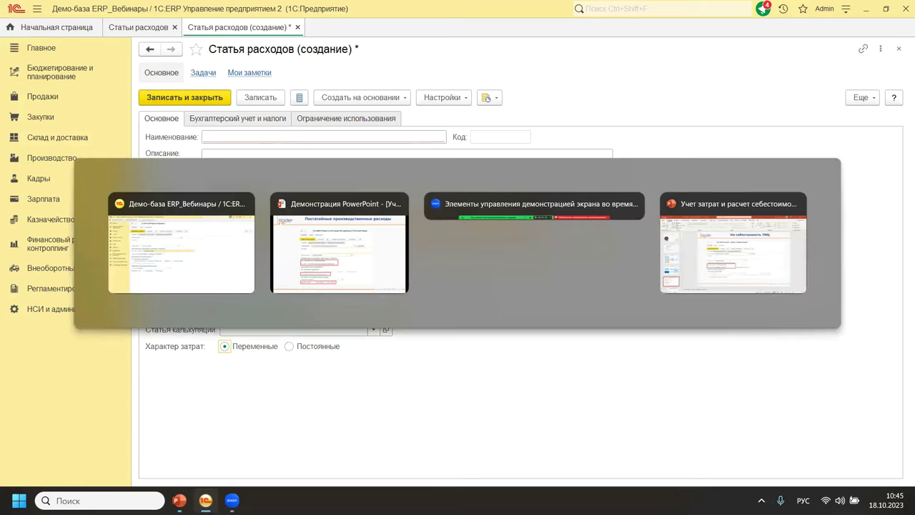
key("Right")
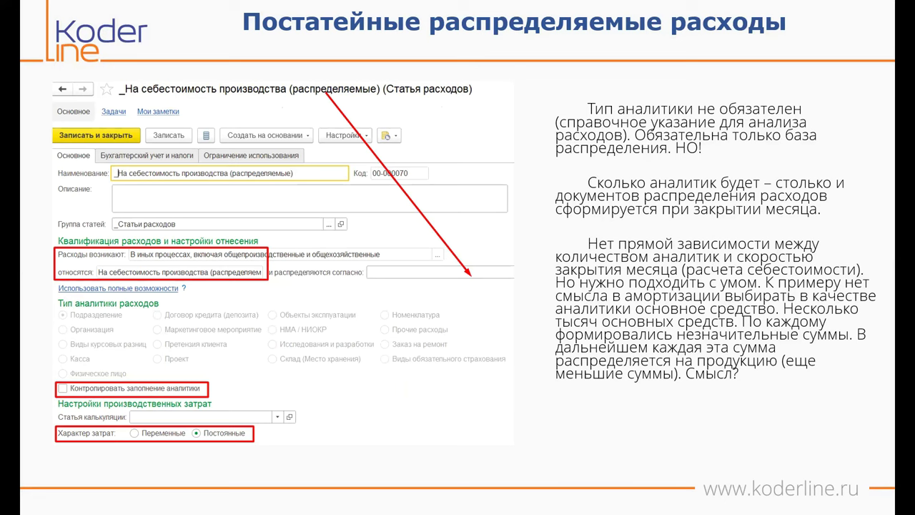
Step: Switch to 1C:ERP and set the new expense item's origin to "В иных процессах, включая общепроизводственные и общехозяйственные"
key("alt+Tab")
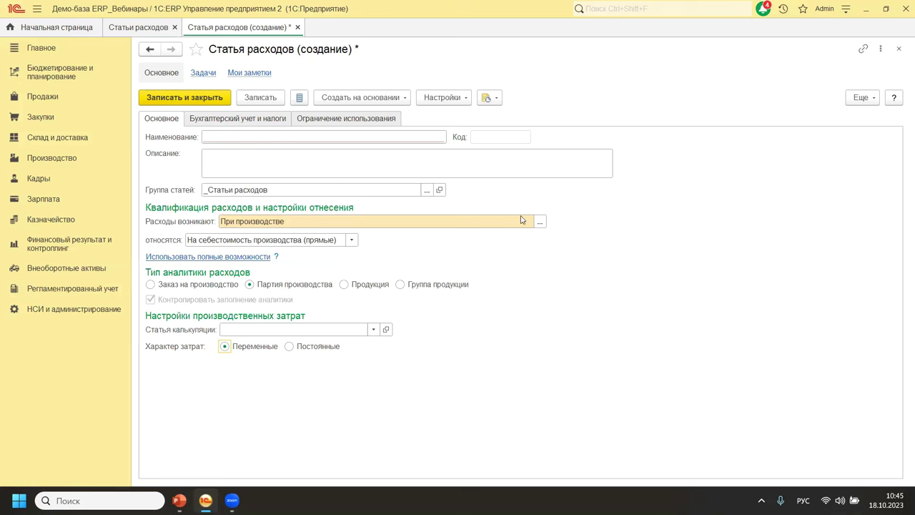
left_click(541, 225)
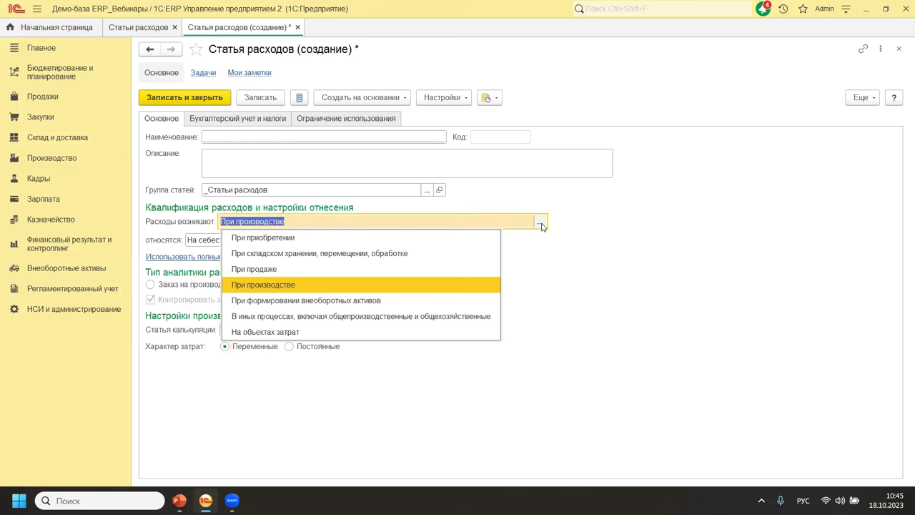
left_click(367, 318)
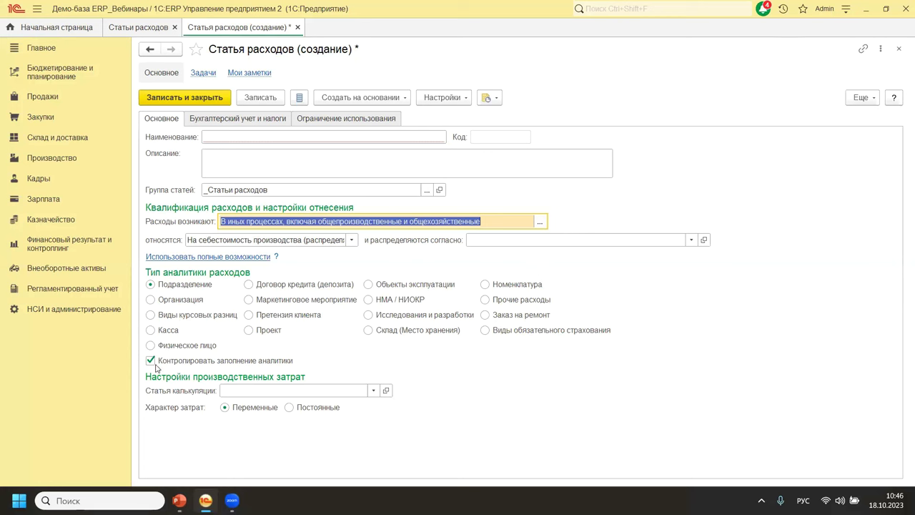
Step: Switch the new expense item's origin back to "При производстве" to compare its analytics settings
mouse_move(150, 365)
left_click(539, 223)
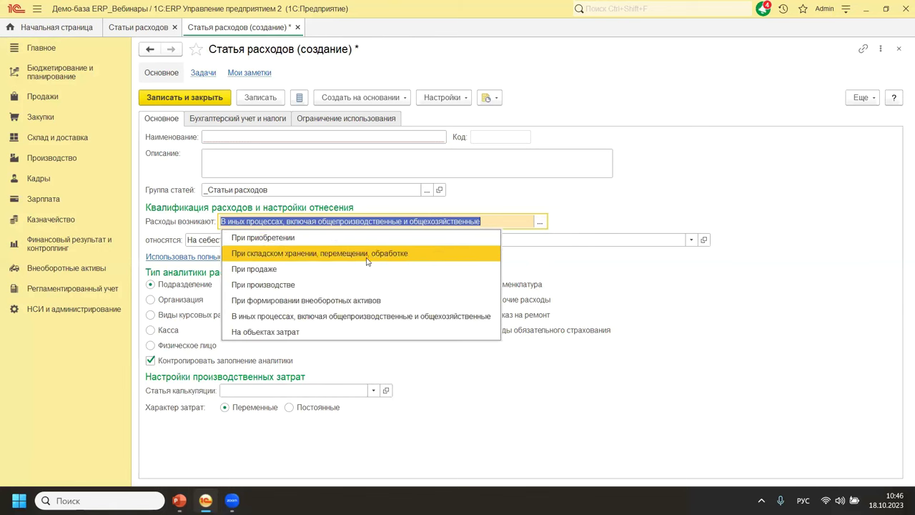
left_click(313, 289)
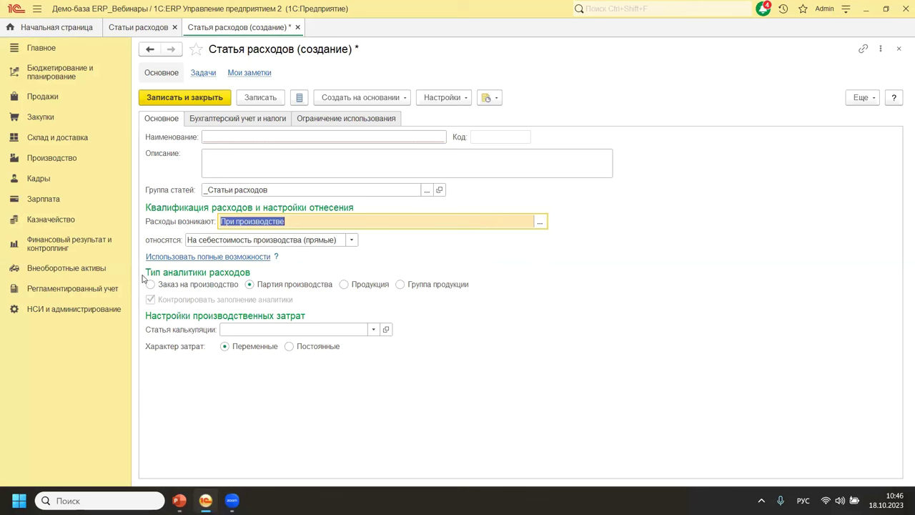
Step: Set the origin to "В иных процессах, включая общепроизводственные и общехозяйственные" and turn off "Контролировать заполнение аналитики"
left_click(540, 223)
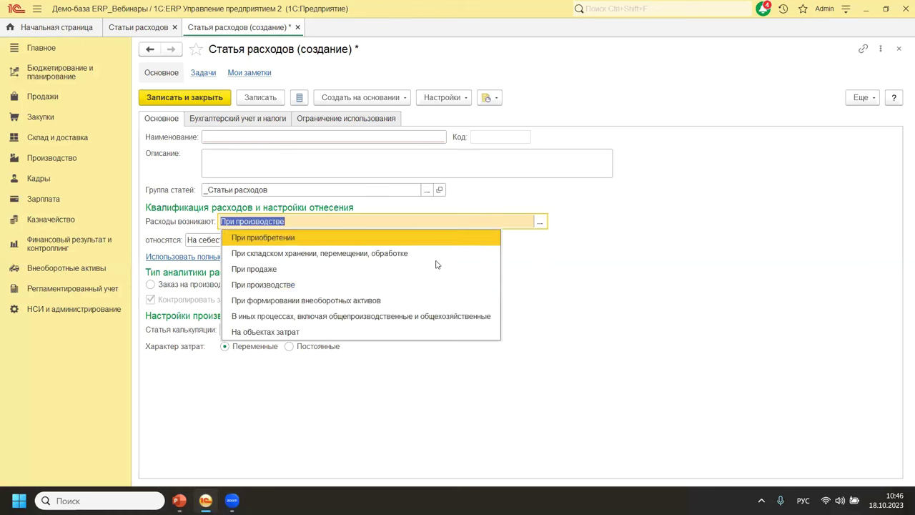
left_click(401, 316)
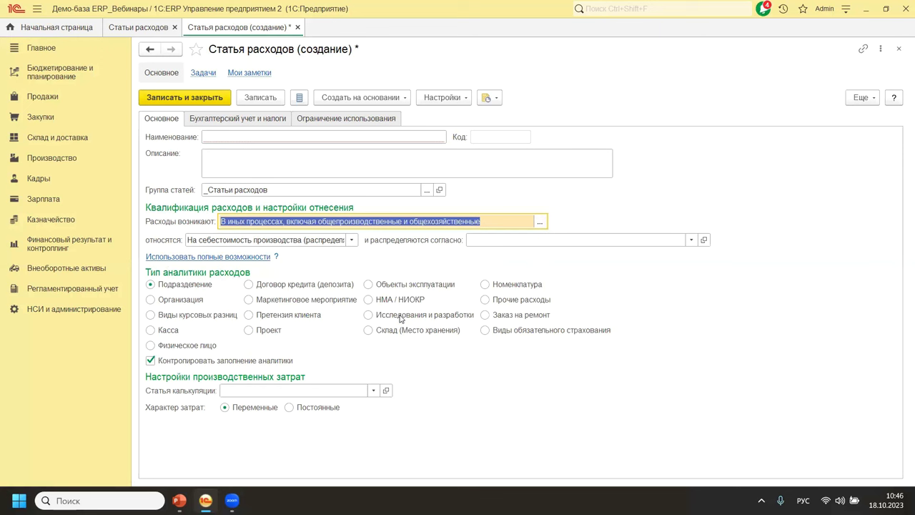
left_click(151, 361)
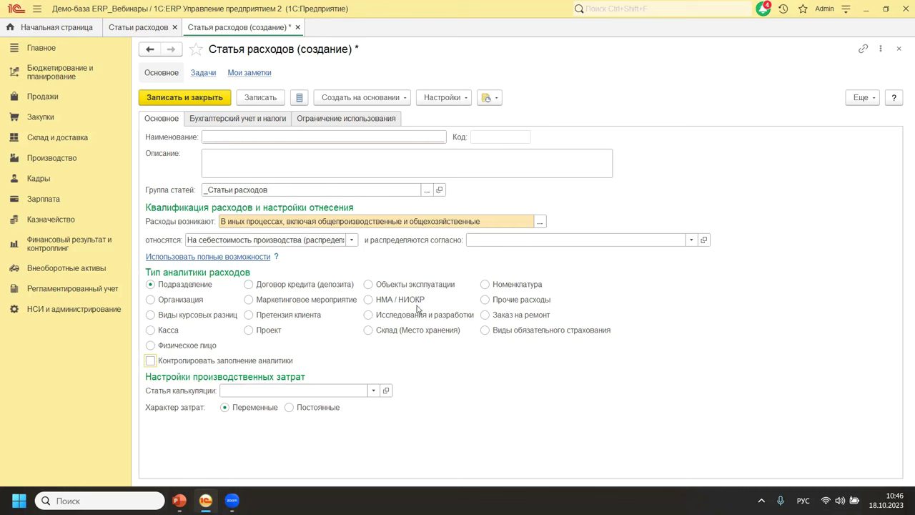
Step: Open the list of expense distribution rules and start a new rule with distribution "На партии" enabled
left_click(691, 240)
left_click(503, 315)
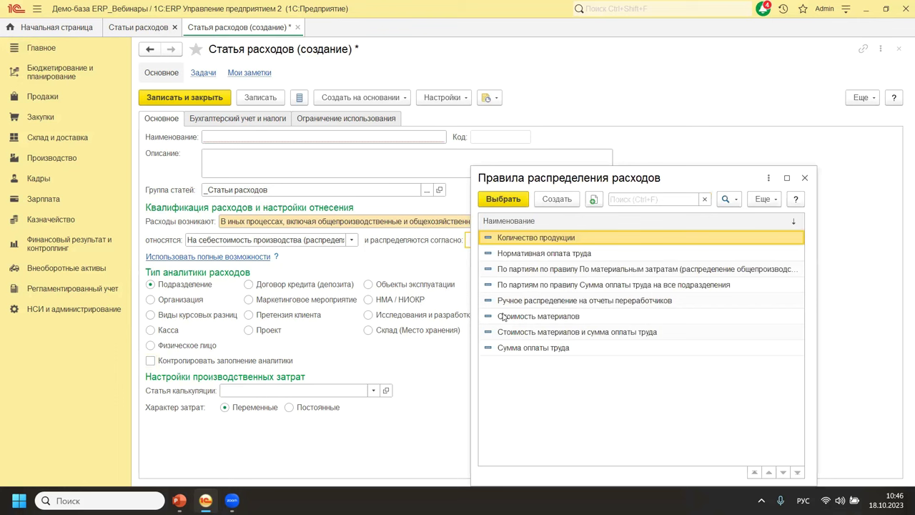
left_click(562, 200)
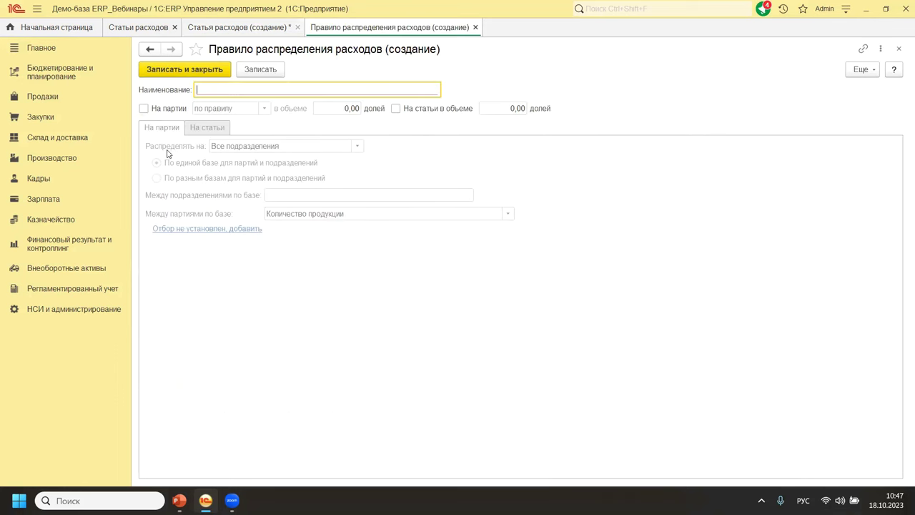
left_click(144, 108)
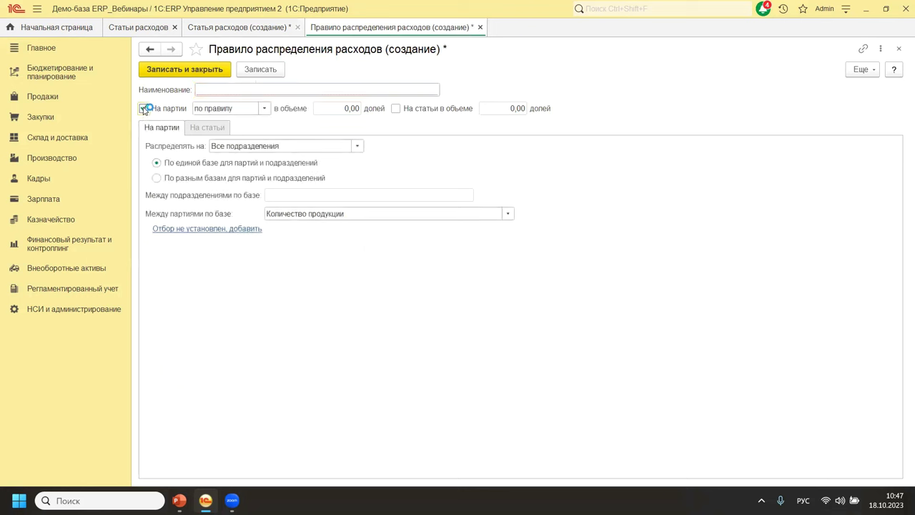
Step: Set the batch distribution method to "вручную", accept clearing the settings, and return the method to "по правилу"
left_click(266, 108)
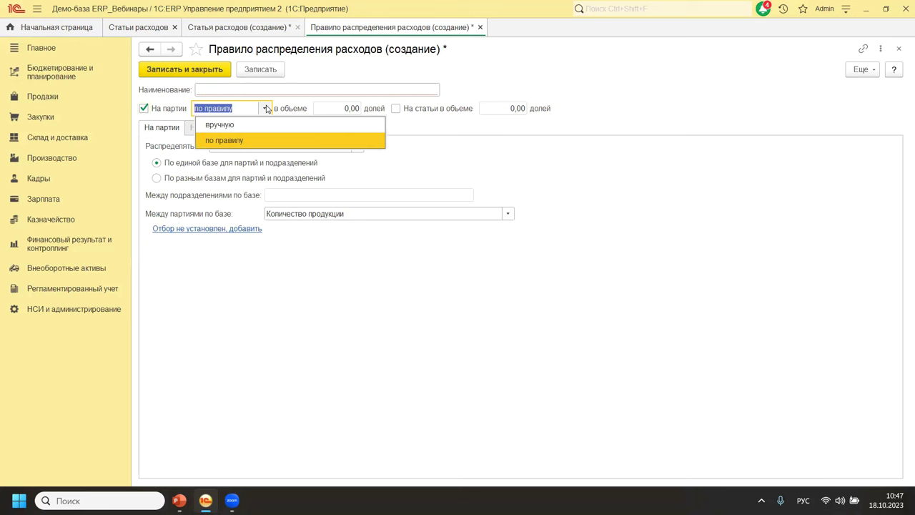
left_click(256, 127)
left_click(538, 276)
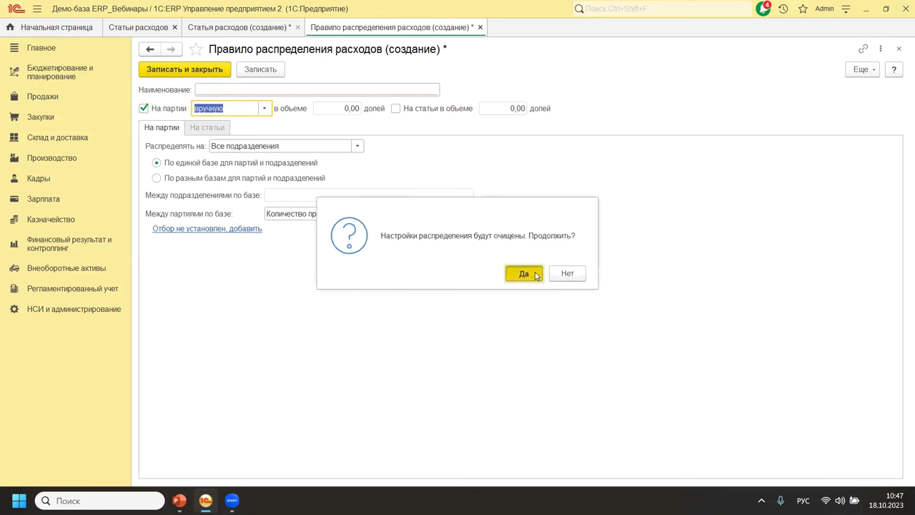
left_click(263, 108)
left_click(230, 142)
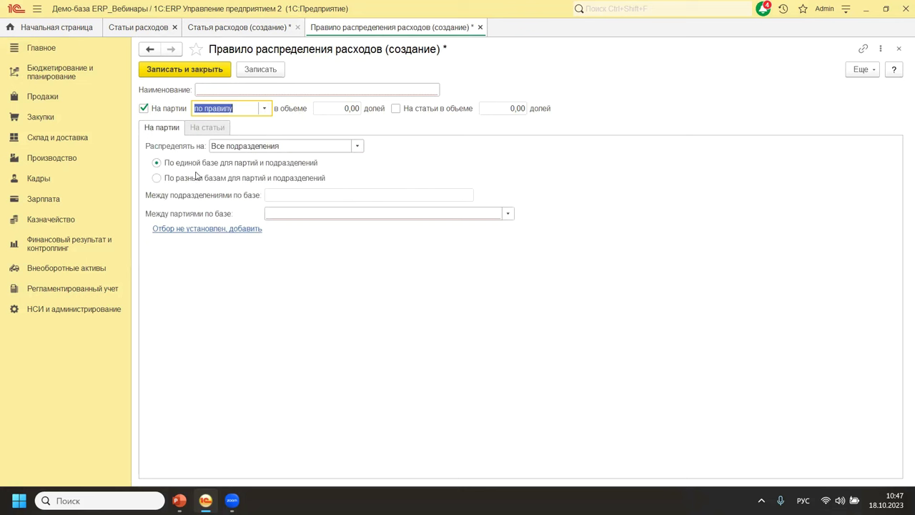
Step: Distribute to "Подразделения по отбору" and compare the single-base option with the different-bases option, leaving "По разным базам для партий и подразделений"
left_click(358, 146)
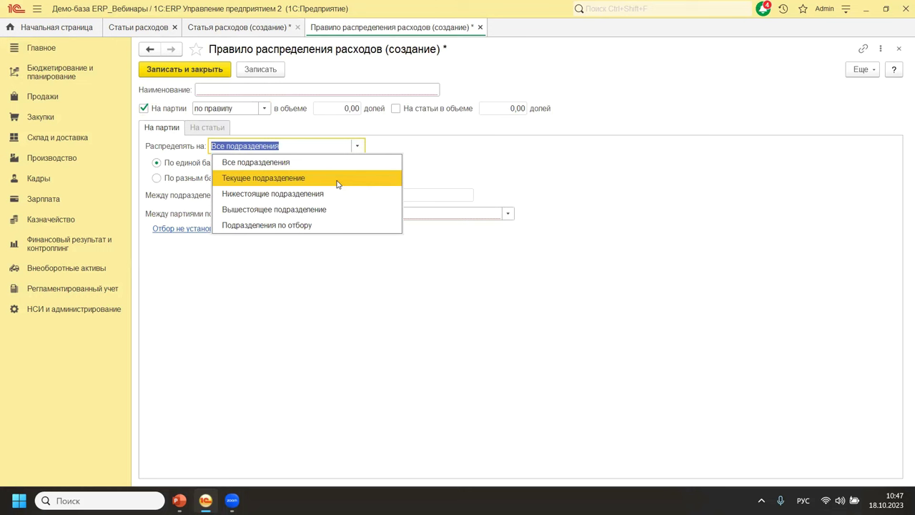
left_click(312, 225)
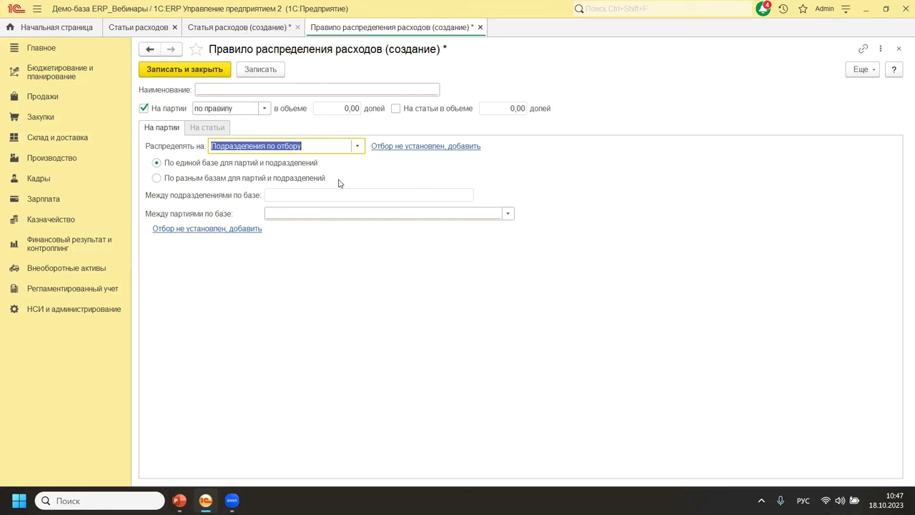
left_click(157, 178)
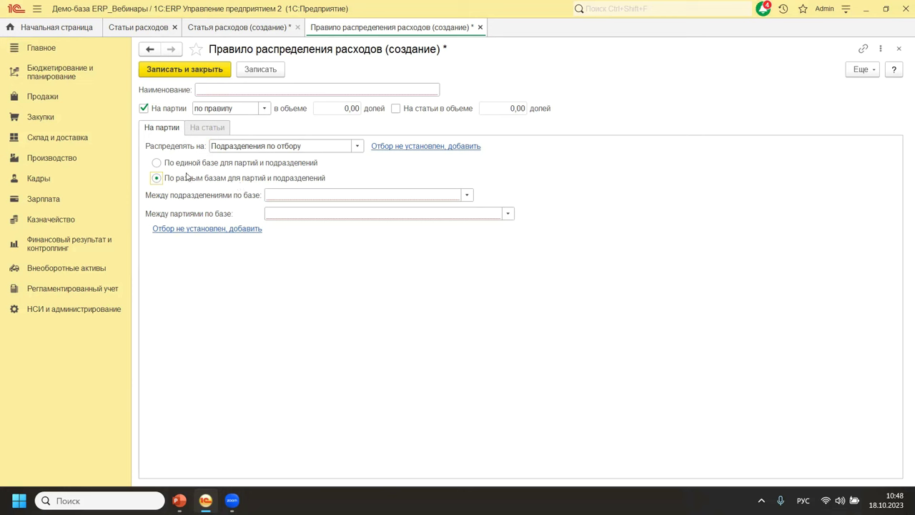
left_click(156, 163)
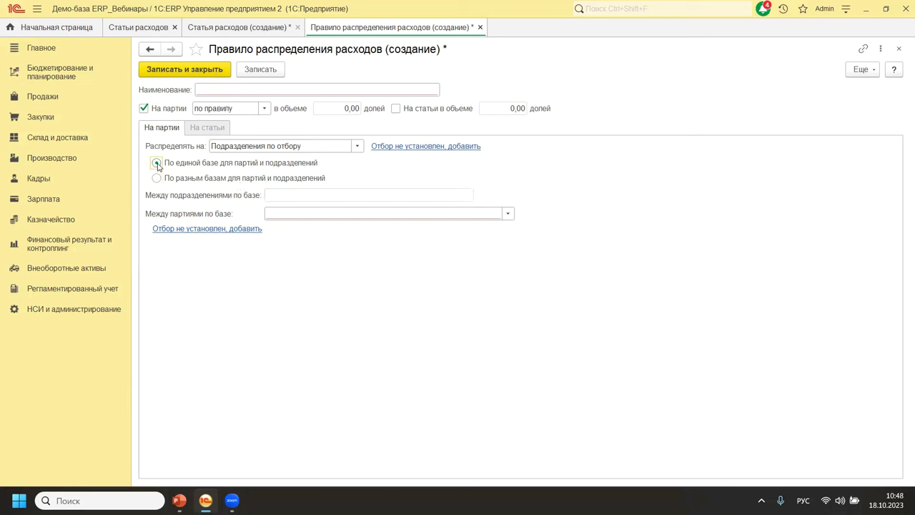
left_click(156, 178)
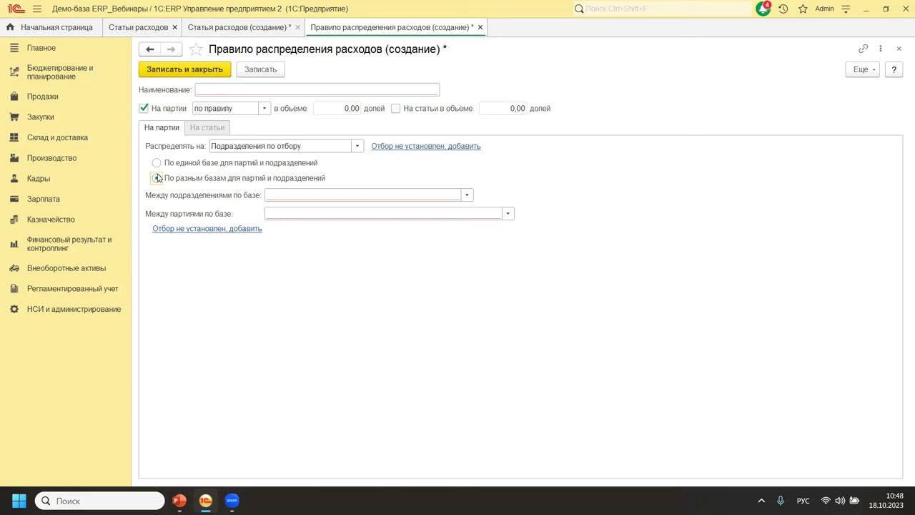
Step: Try each distribution base between departments in turn, from "Задается вручную" through to "Стоимость материалов и сумма оплаты труда"
left_click(467, 195)
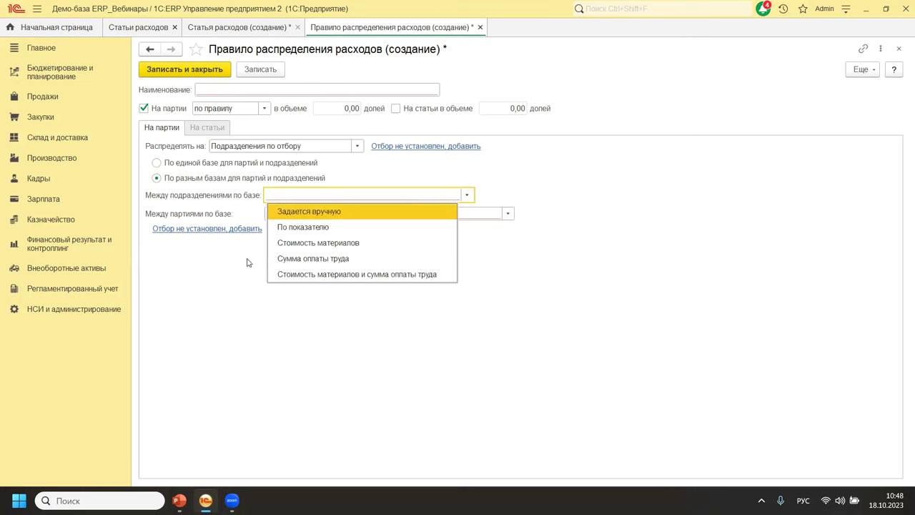
left_click(359, 212)
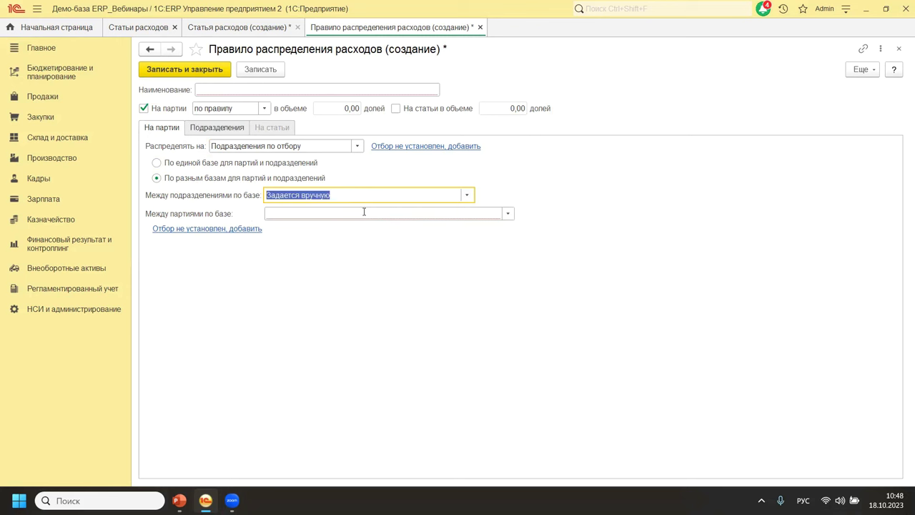
left_click(467, 195)
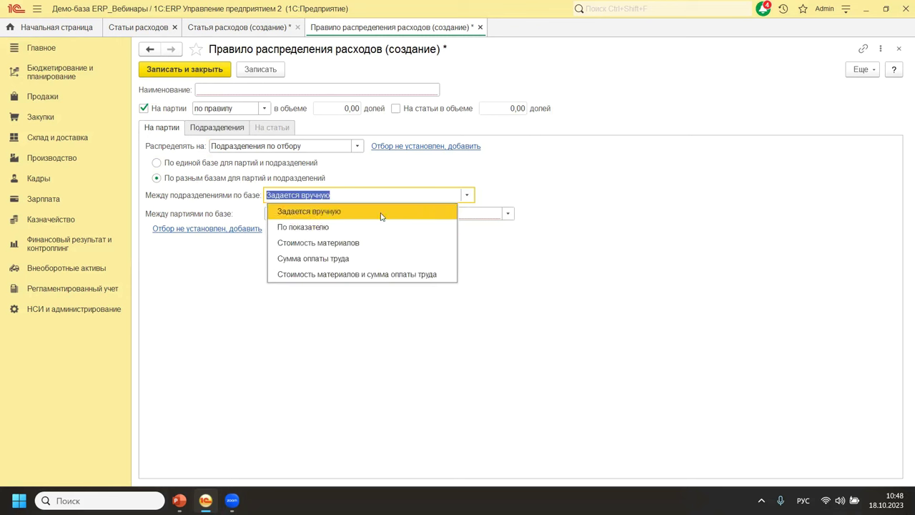
left_click(340, 228)
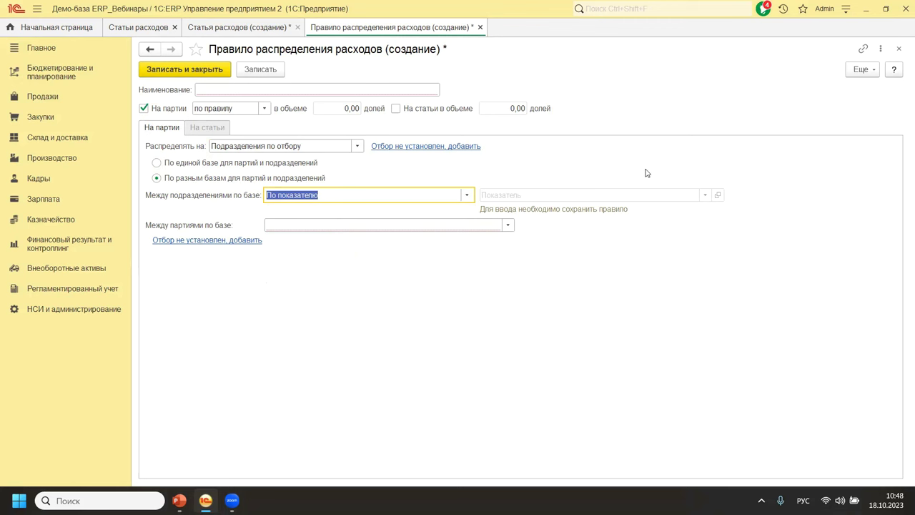
left_click(466, 195)
left_click(371, 245)
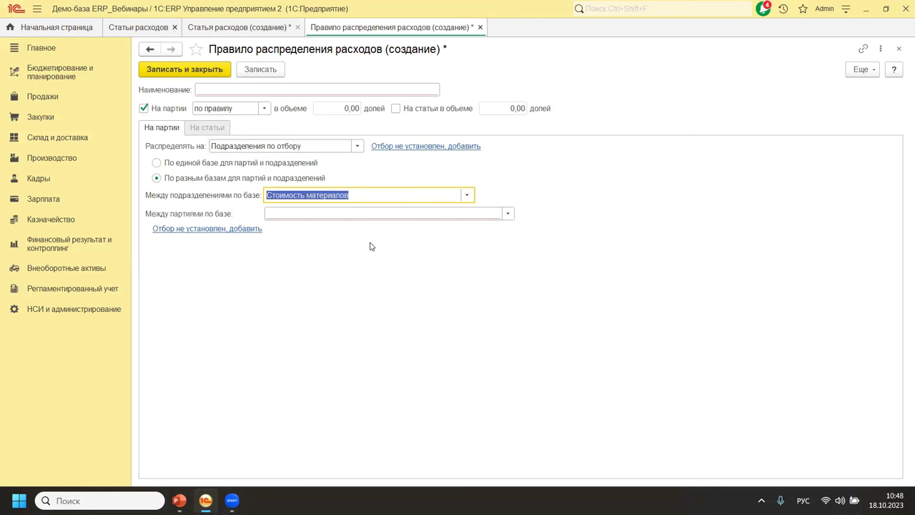
left_click(467, 195)
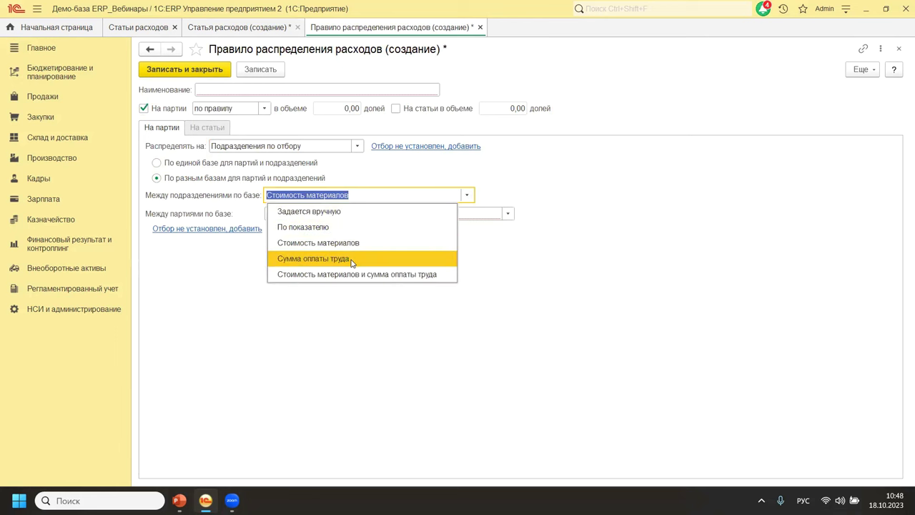
left_click(353, 258)
left_click(466, 194)
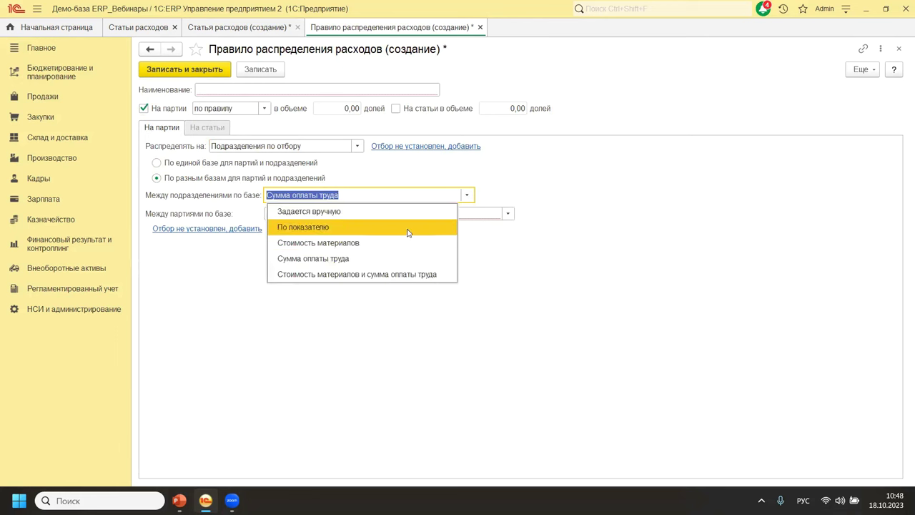
left_click(369, 275)
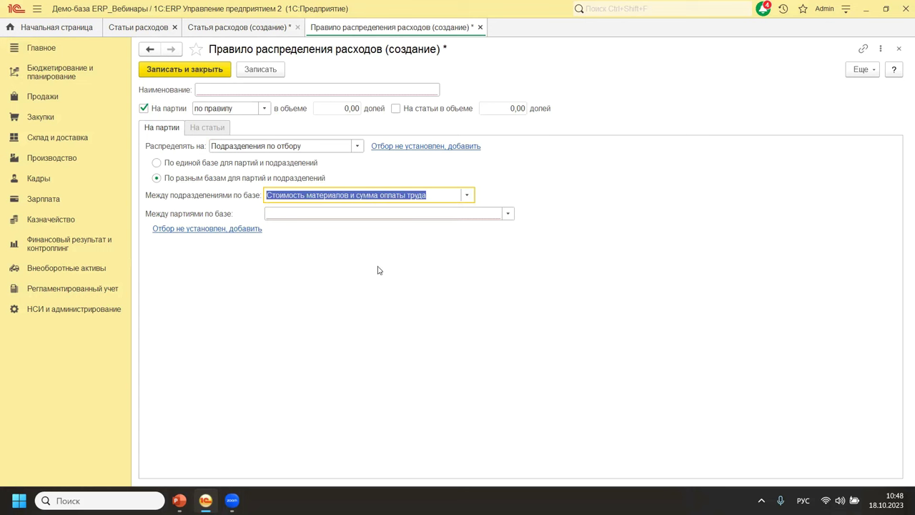
left_click(468, 196)
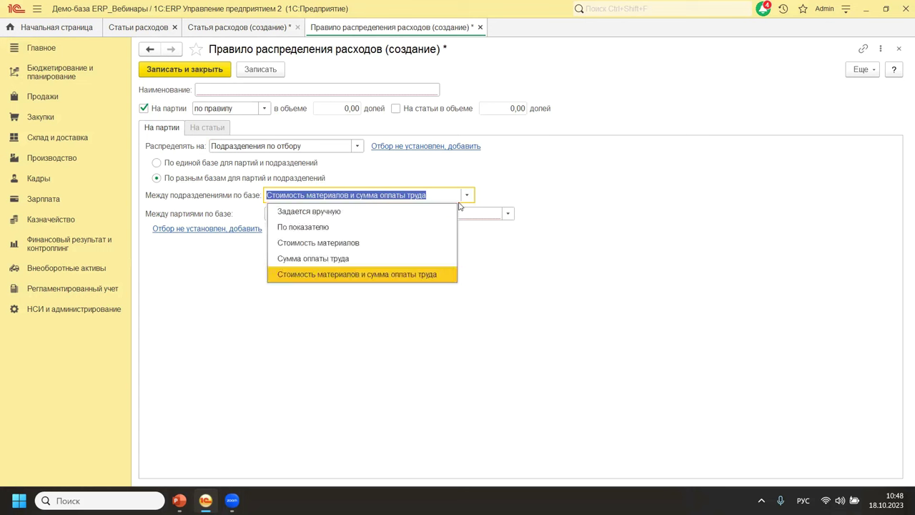
left_click(560, 206)
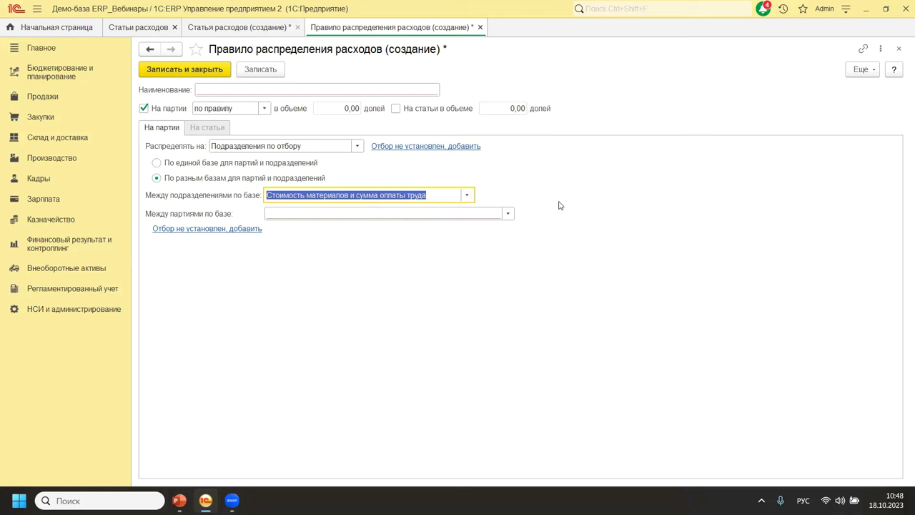
Step: Review the available bases for distributing between batches without choosing one, and close the new rule without saving
left_click(507, 213)
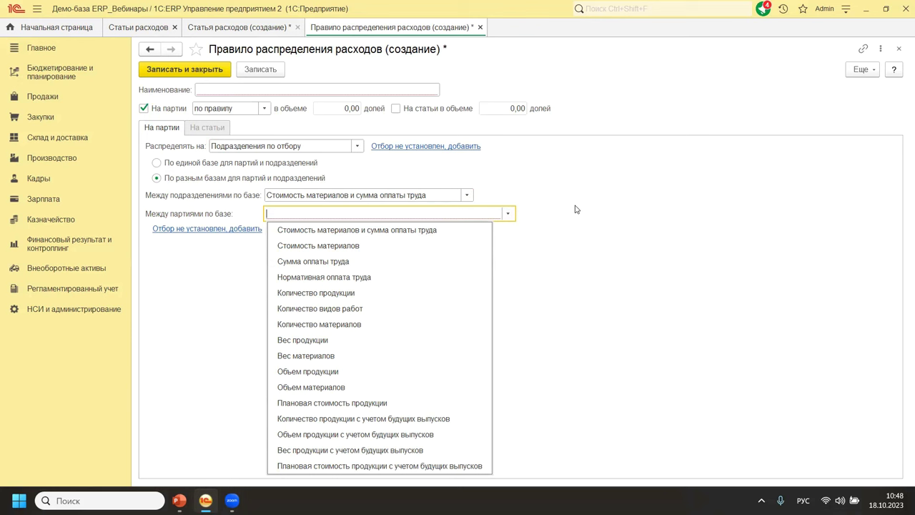
key("Escape")
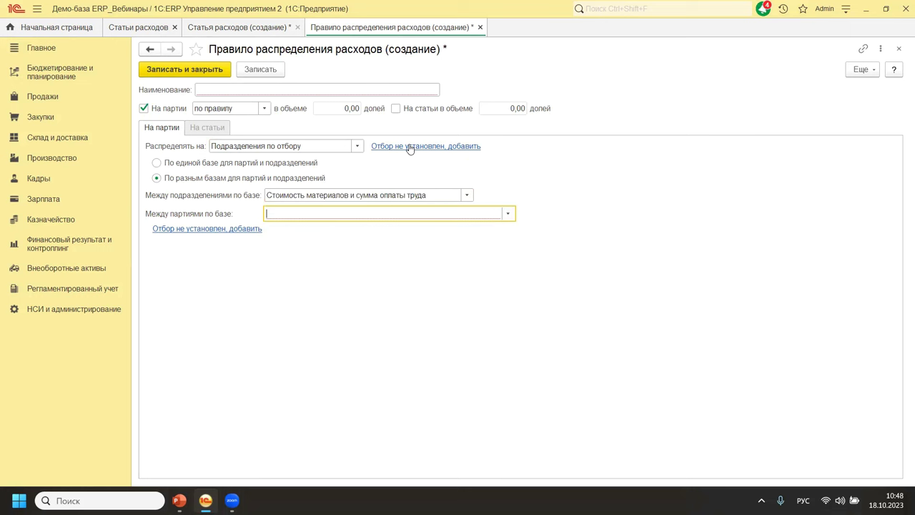
left_click(172, 229)
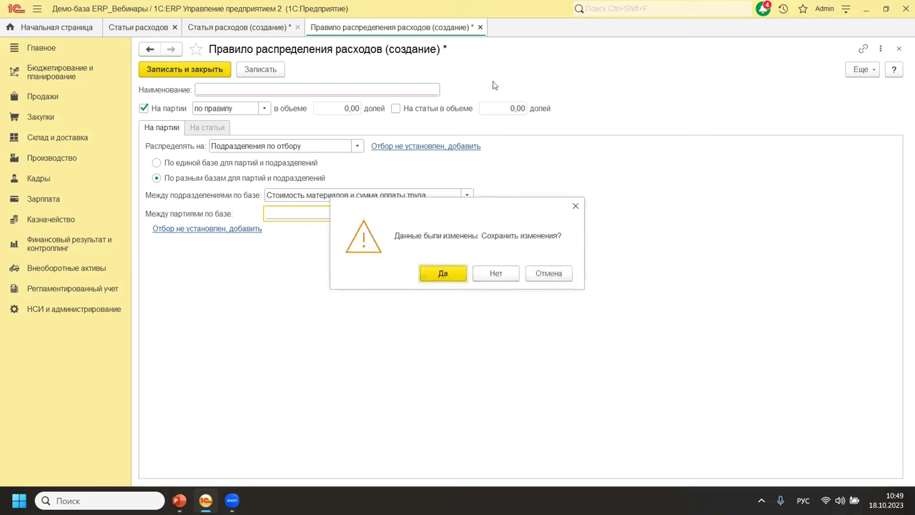
left_click(496, 273)
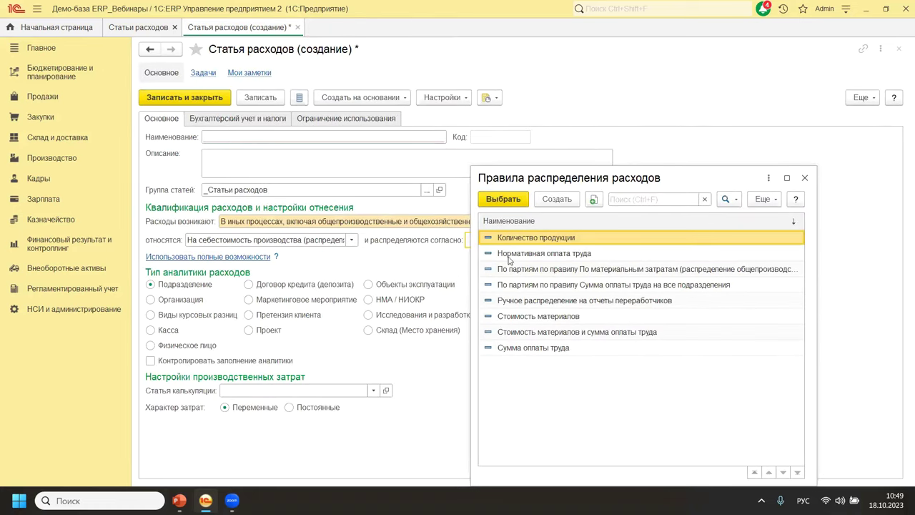
Step: Open the existing rule "По партиям по правилу По материальным затратам (распределение общепроизводственных)" to examine its settings
left_click(505, 268)
right_click(506, 268)
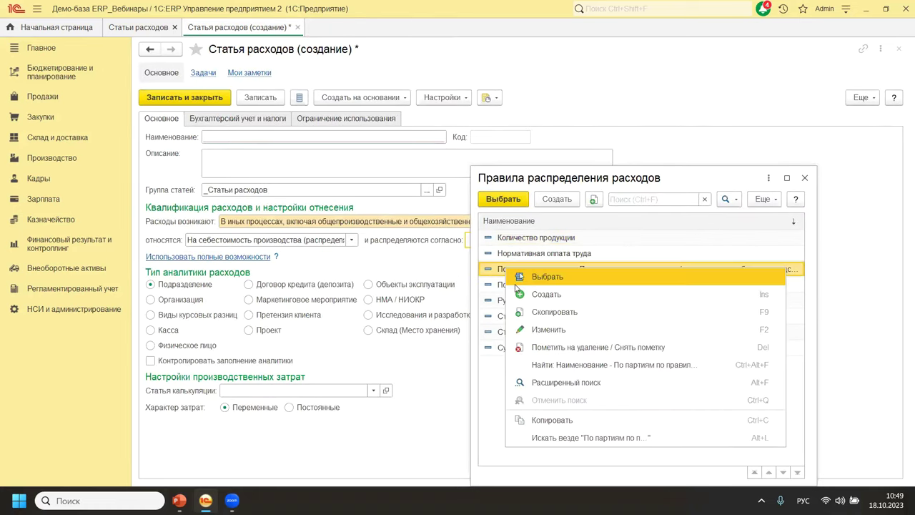
left_click(535, 332)
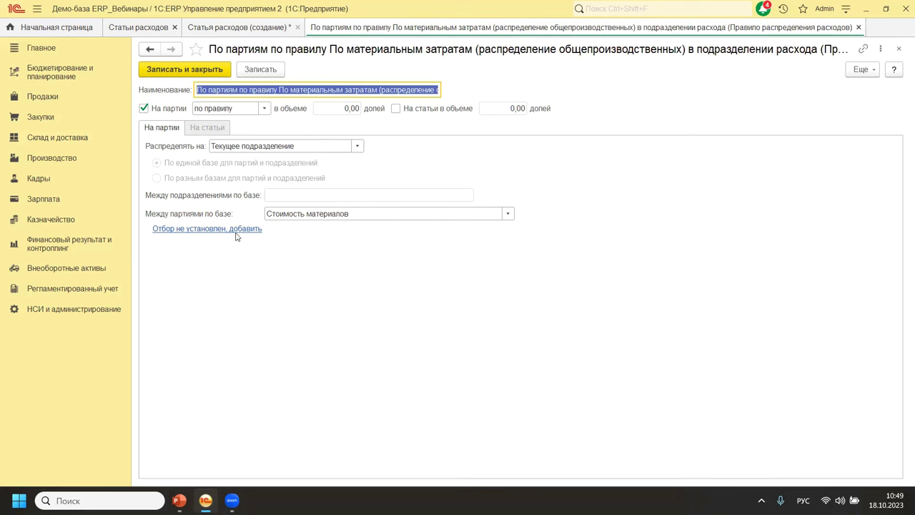
Step: Close the material-cost rule and open "По партиям по правилу Сумма оплаты труда на все подразделения" to examine its settings
key("Escape")
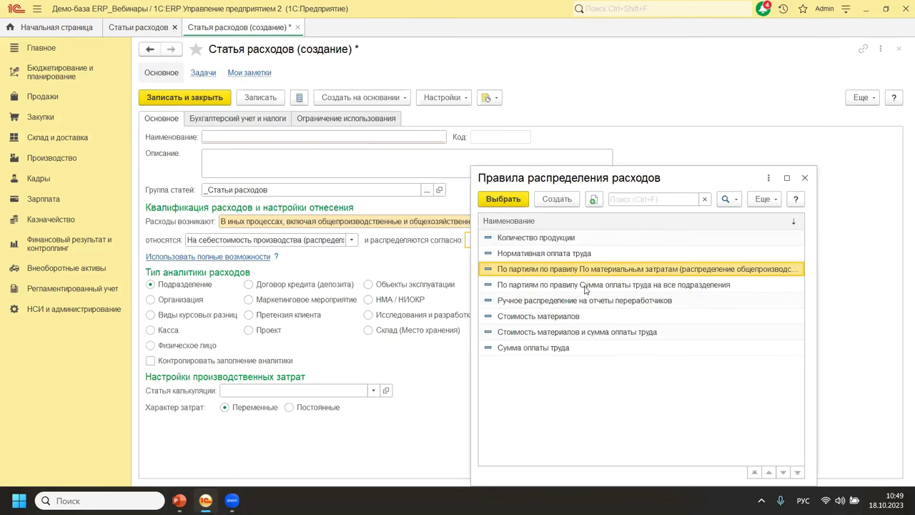
left_click(585, 284)
right_click(584, 286)
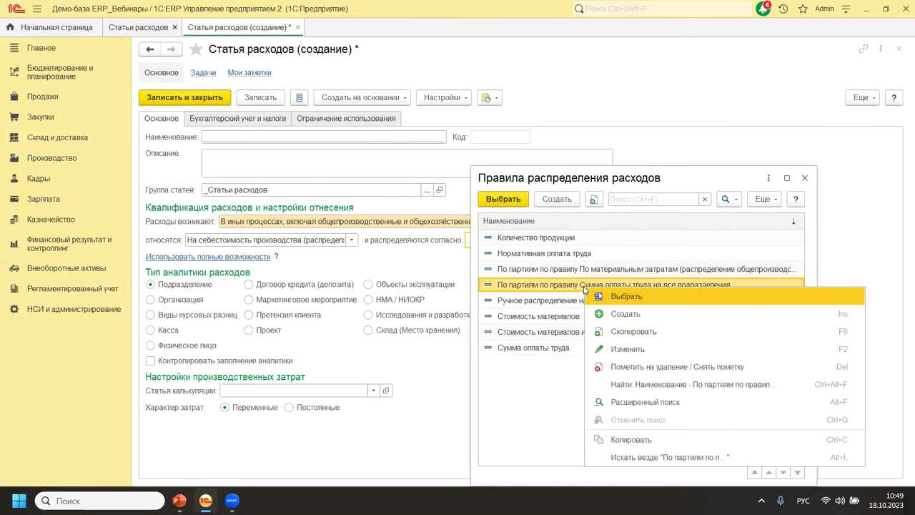
left_click(616, 348)
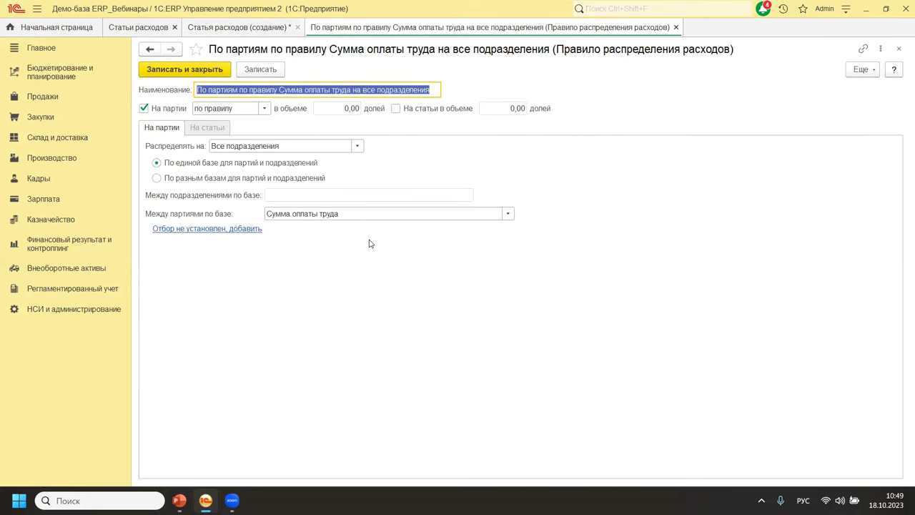
Step: Try different bases for batches and departments, with the base between departments set to "Задается вручную" and "По показателю"
left_click(156, 178)
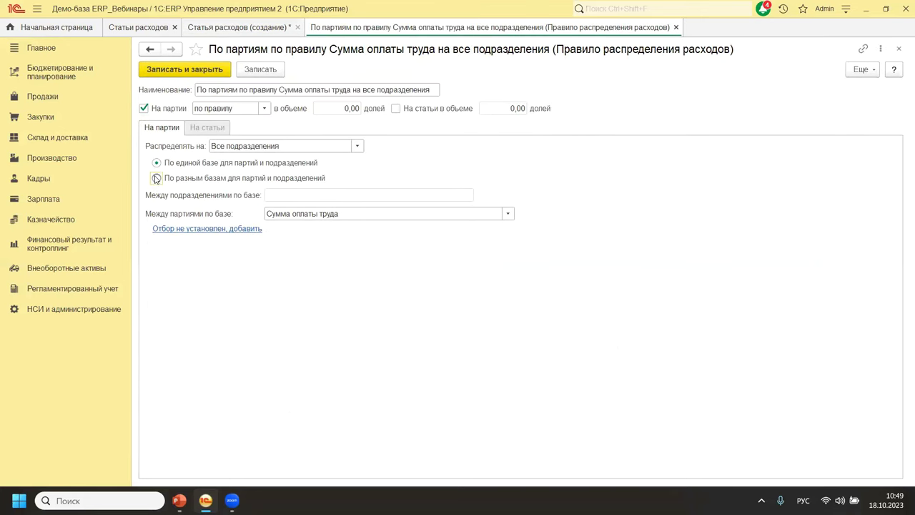
left_click(466, 194)
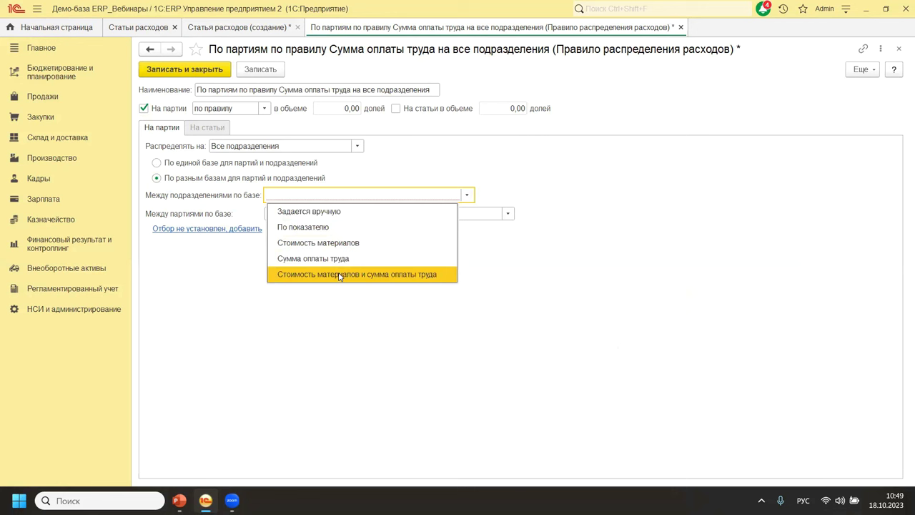
left_click(314, 211)
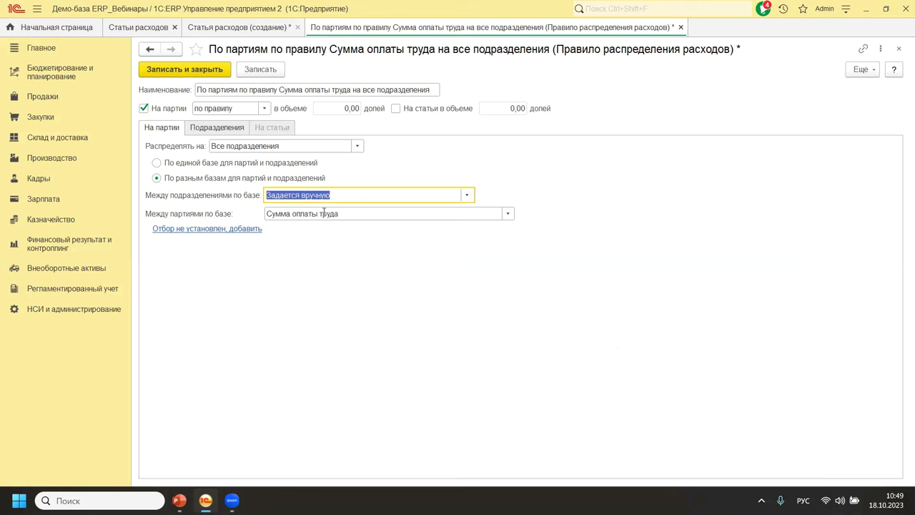
left_click(466, 194)
left_click(368, 228)
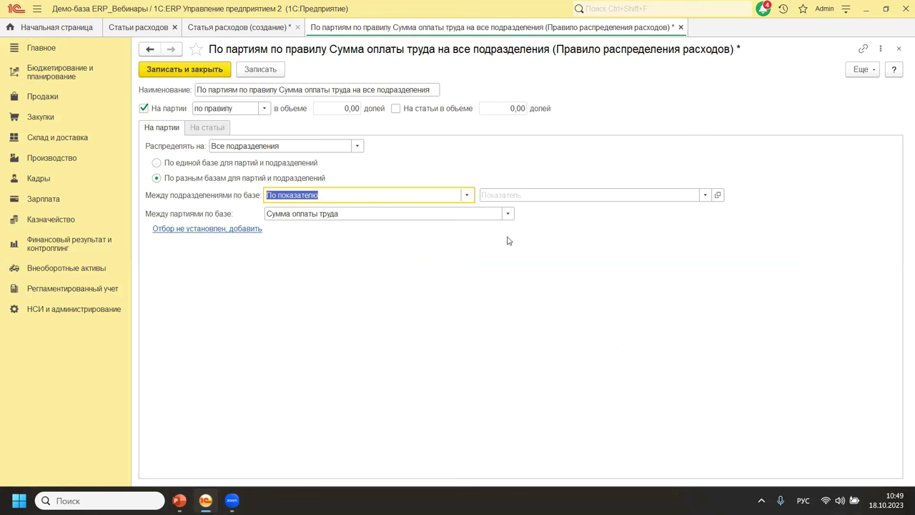
Step: Start a new indicator for distribution between departments, compare the "Постоянный" and "Переменный" types, and close it without saving
left_click(705, 196)
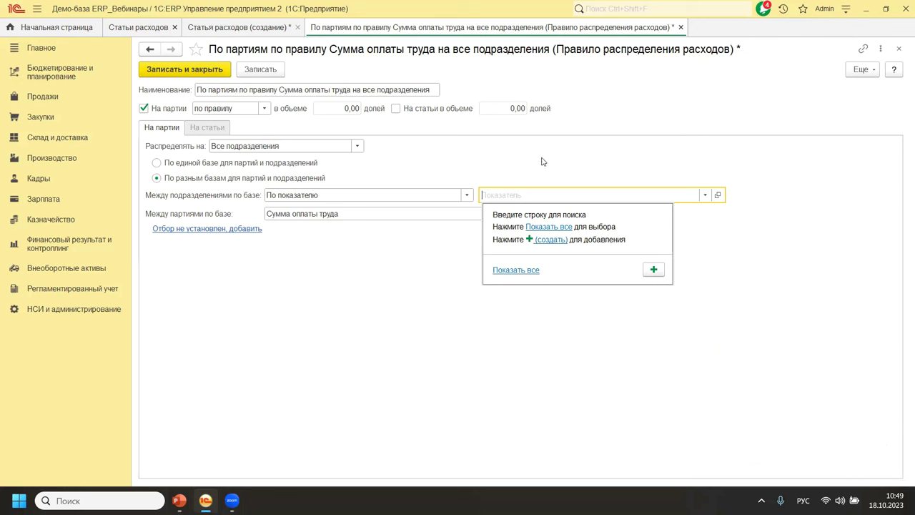
left_click(515, 270)
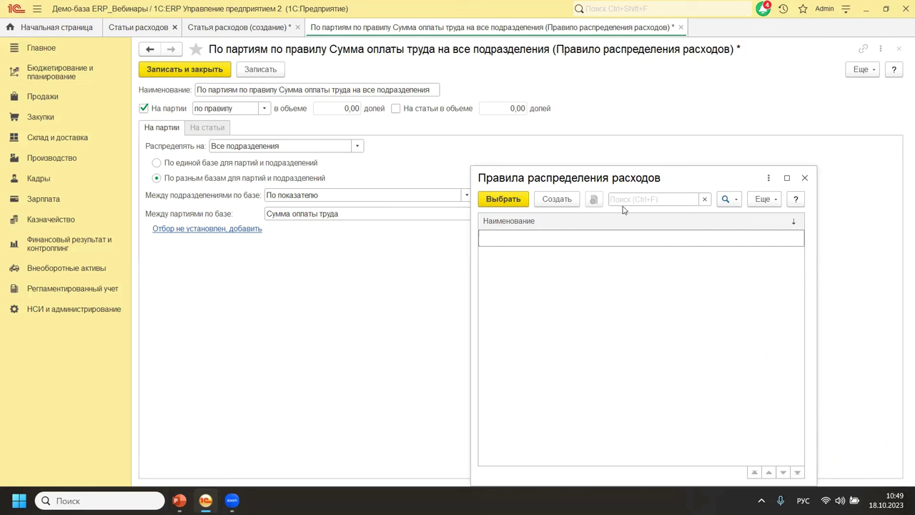
left_click(564, 204)
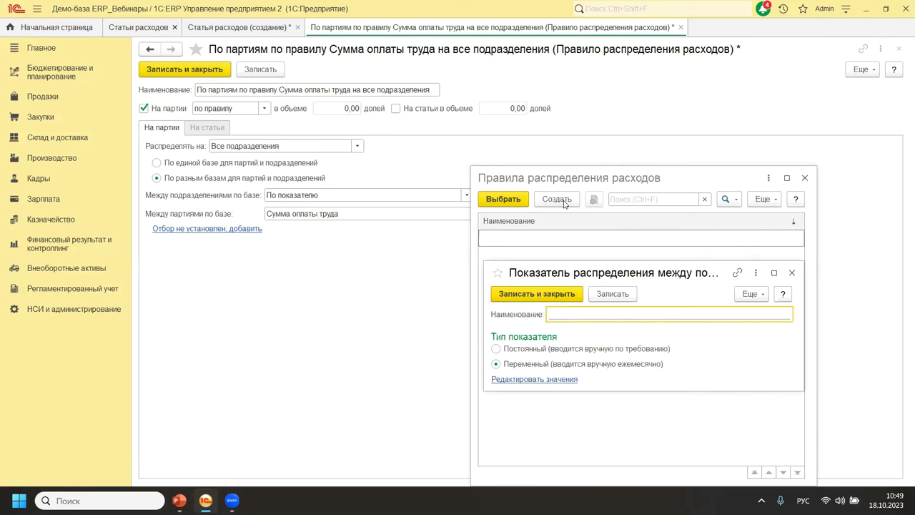
left_click(534, 350)
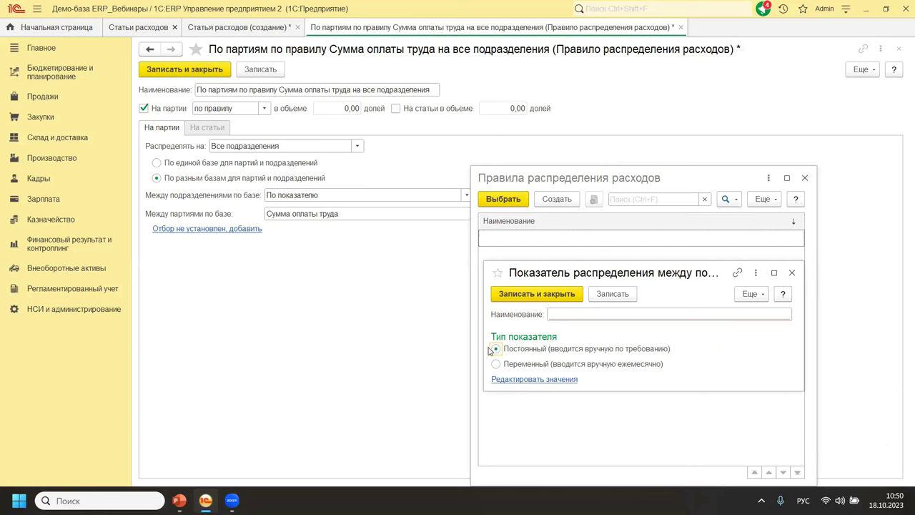
left_click(570, 366)
key("Escape")
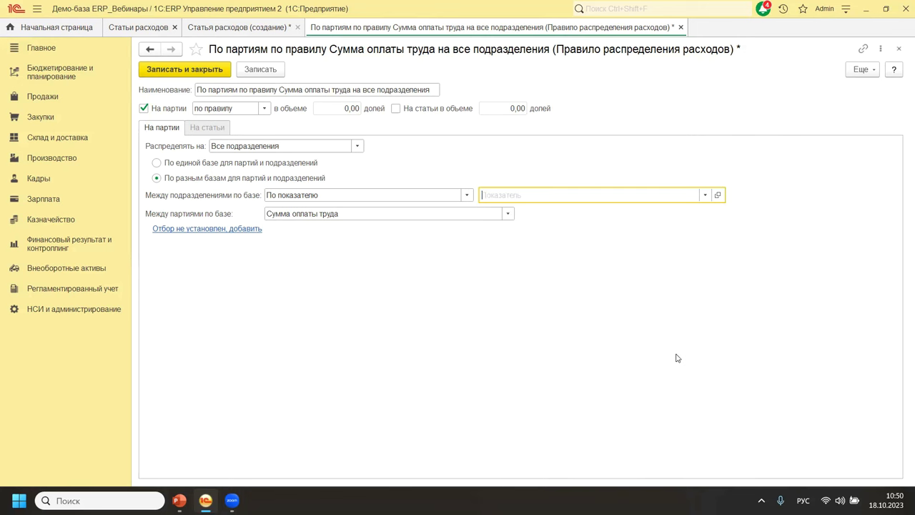
Step: Close the distribution rule and the new expense item without saving, and switch to the presentation
key("Escape")
left_click(495, 272)
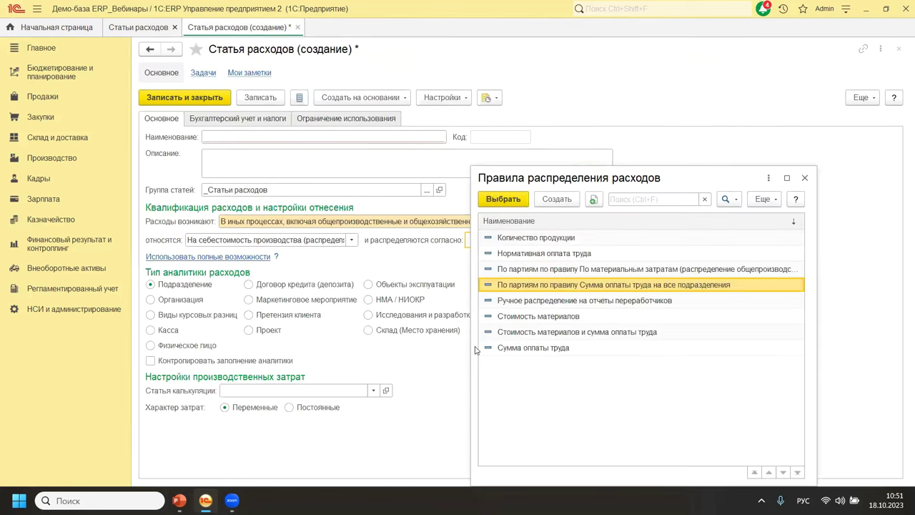
key("Escape")
key("Escape")
left_click(496, 275)
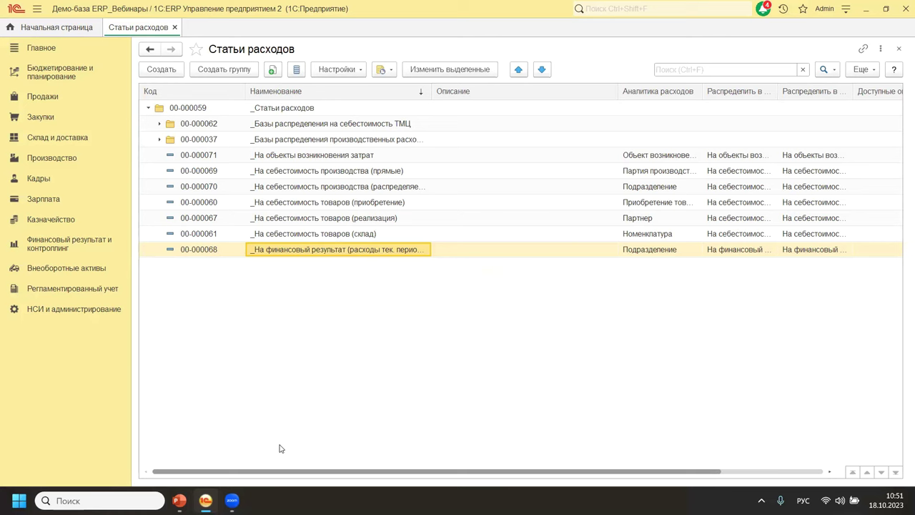
key("alt+Tab")
key("alt+Tab")
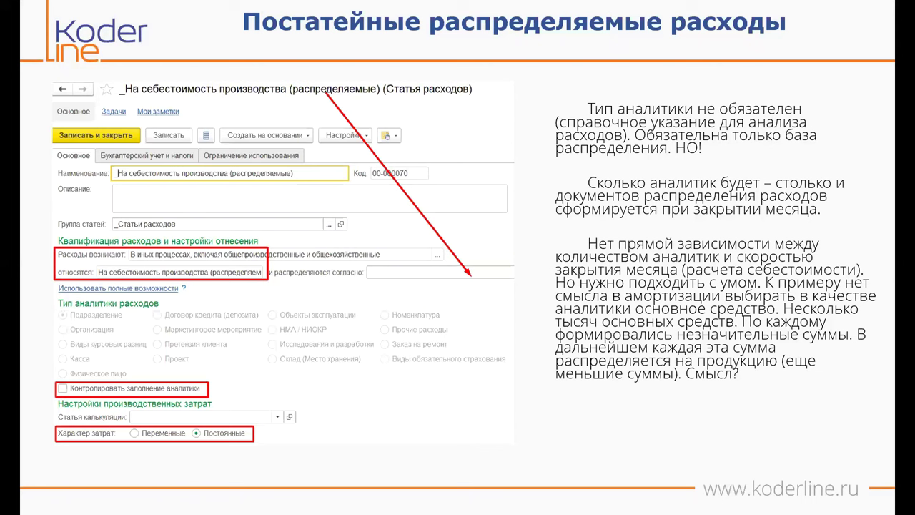
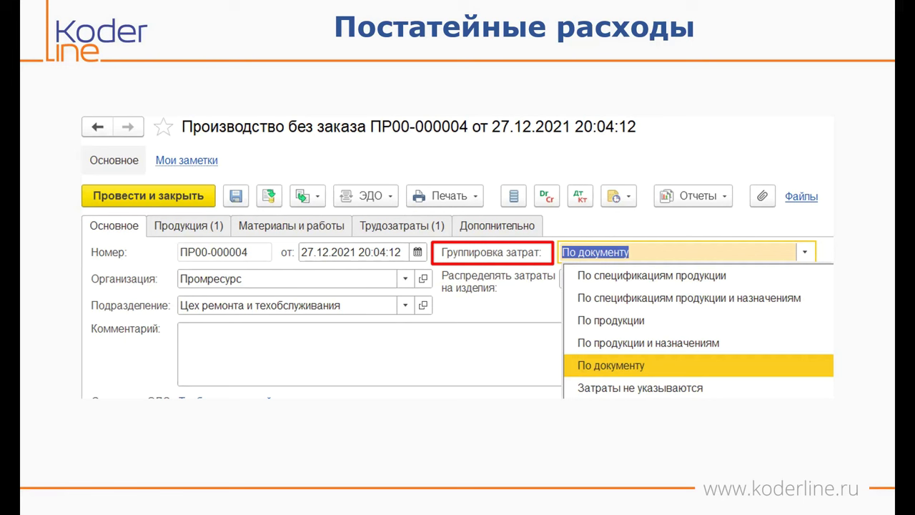
key("Right")
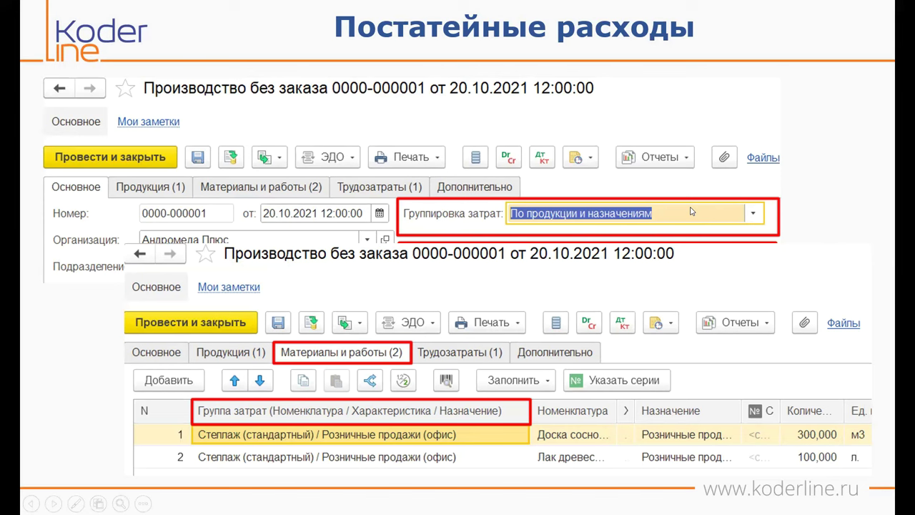
key("Right")
key("Left")
key("Right")
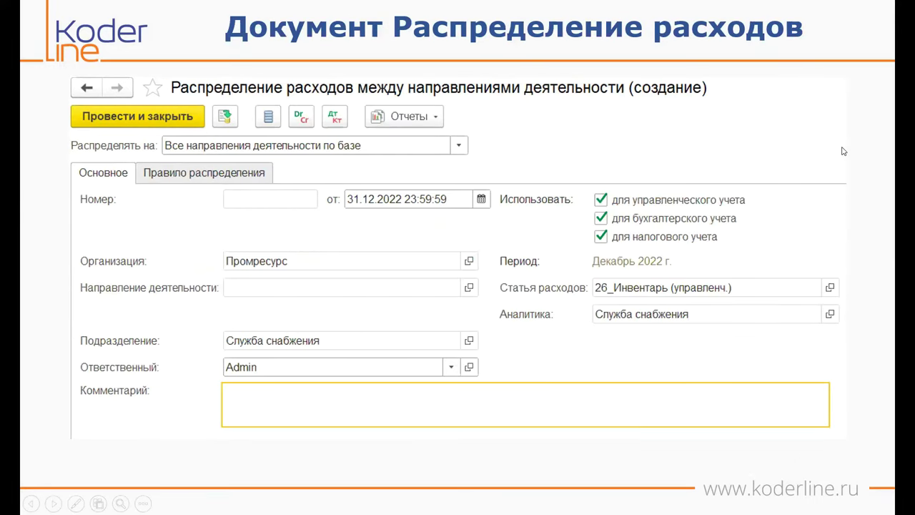
key("Left")
key("Left")
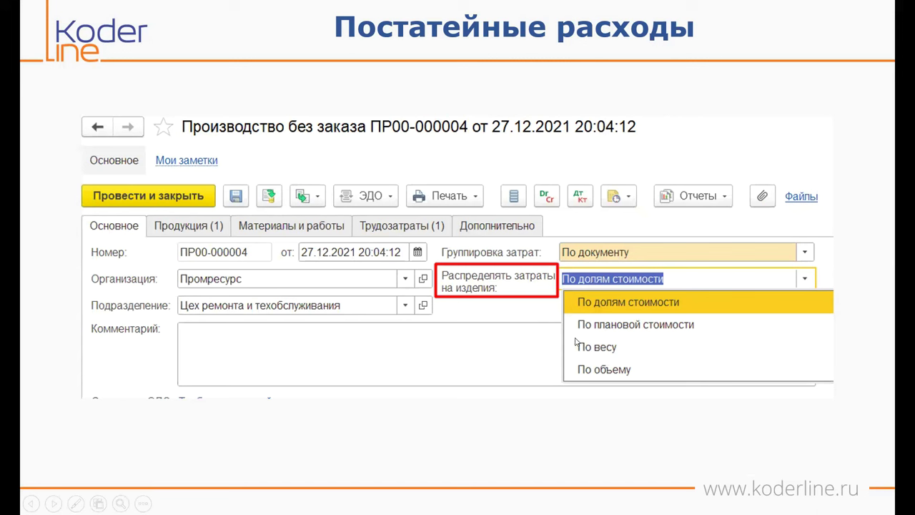
left_click(477, 255)
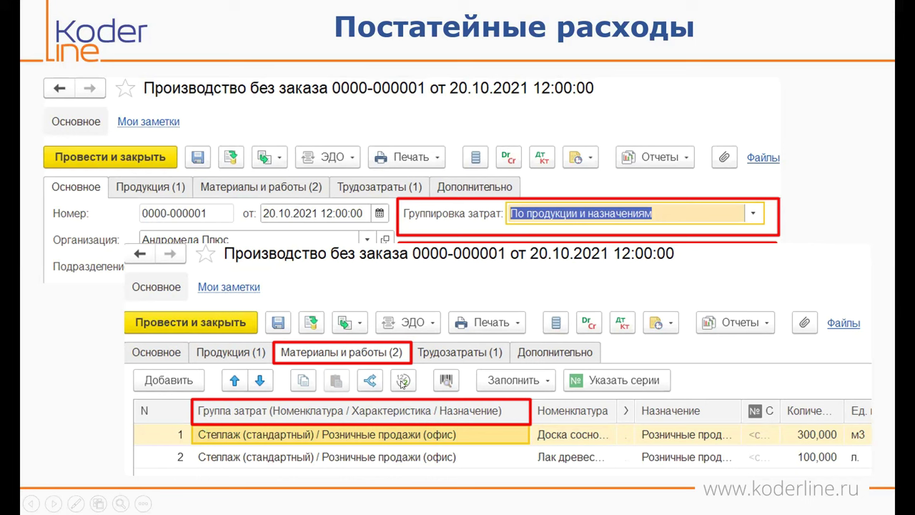
left_click(364, 431)
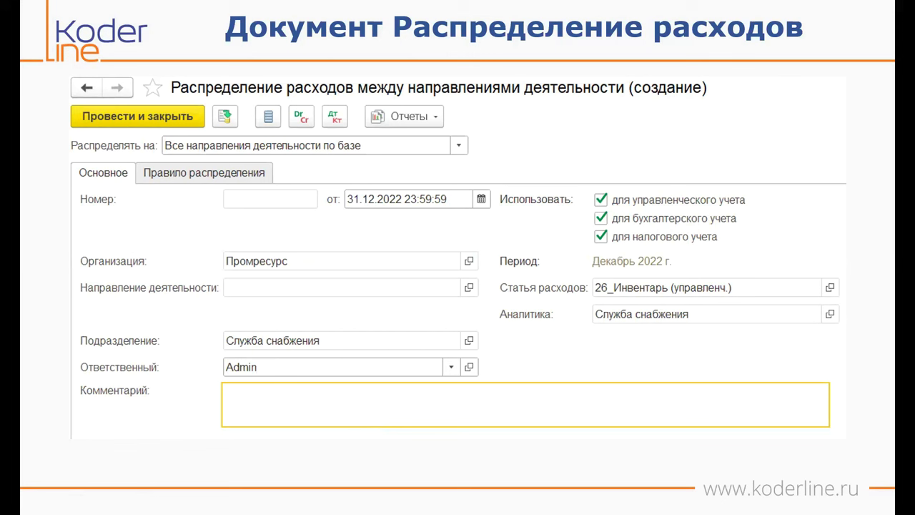
left_click(145, 470)
left_click(75, 452)
Step: Switch back to 1C:ERP and view the main settings of the new expense item
key("alt+Tab")
key("alt+Tab")
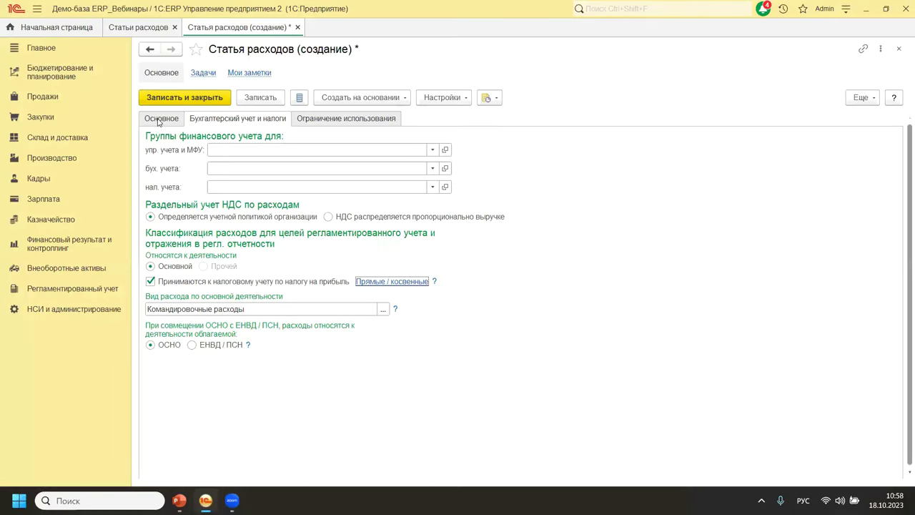
left_click(160, 119)
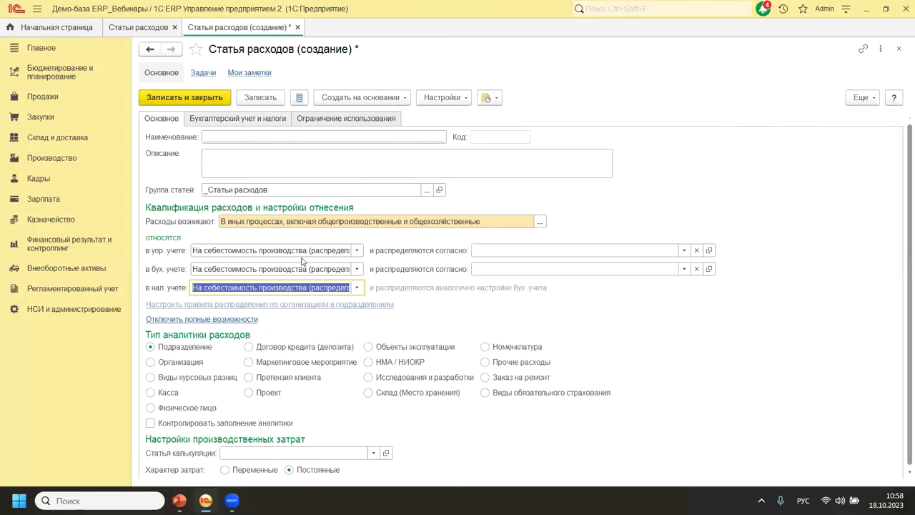
Step: Open "Распределение расходов" from the financial result section and start a distribution document for "26_Инвентарь (управленч.)" of "Служба снабжения"
left_click(61, 244)
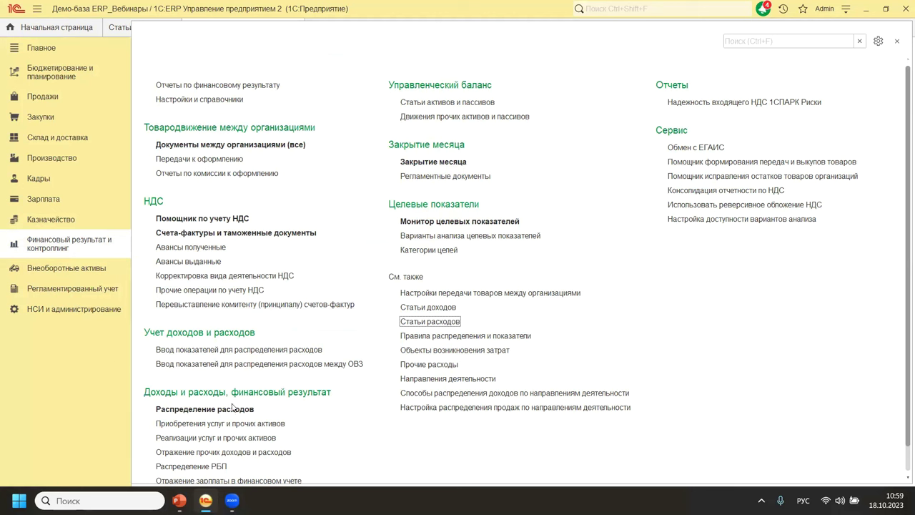
left_click(178, 409)
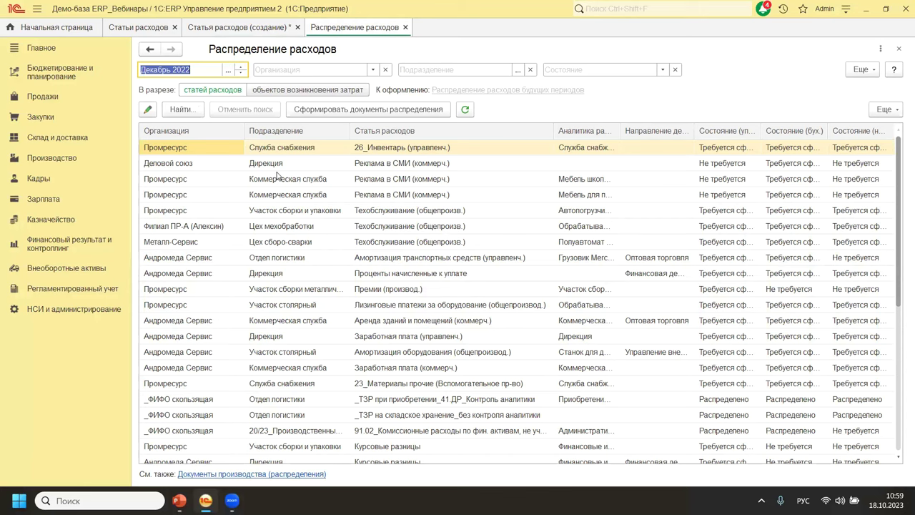
left_click(273, 148)
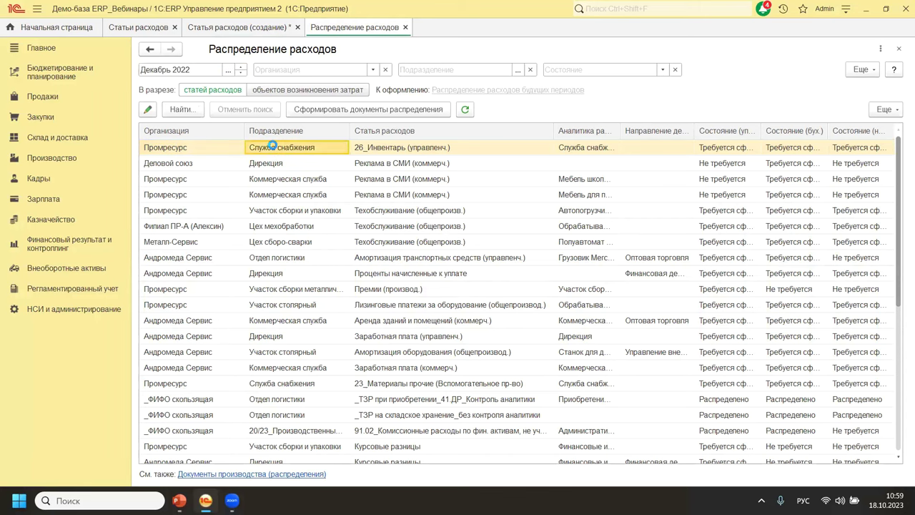
double_click(273, 146)
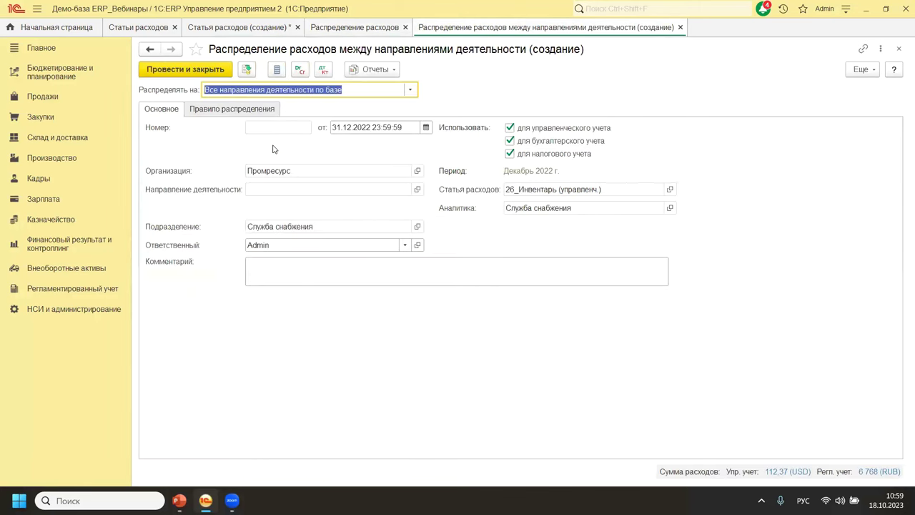
Step: Examine the document's main details and distribution rule, and review the available distribution bases without changing the selection
left_click(253, 113)
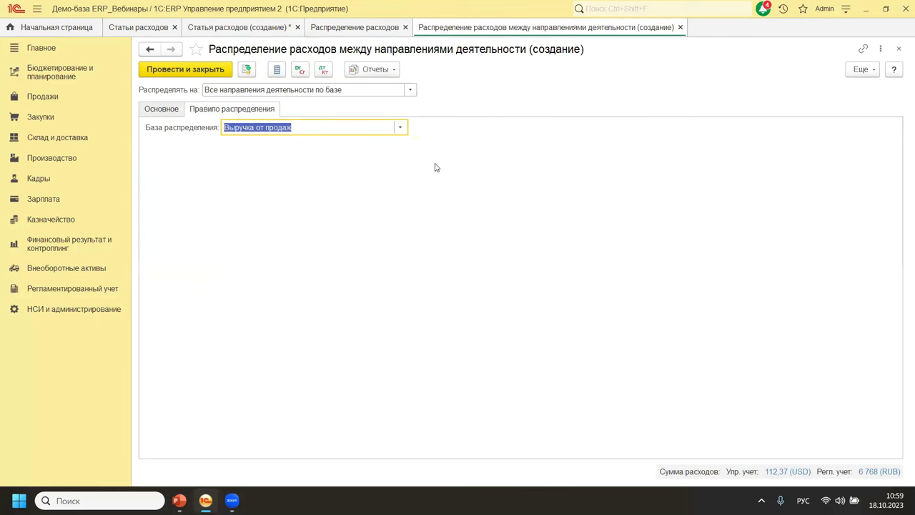
left_click(149, 111)
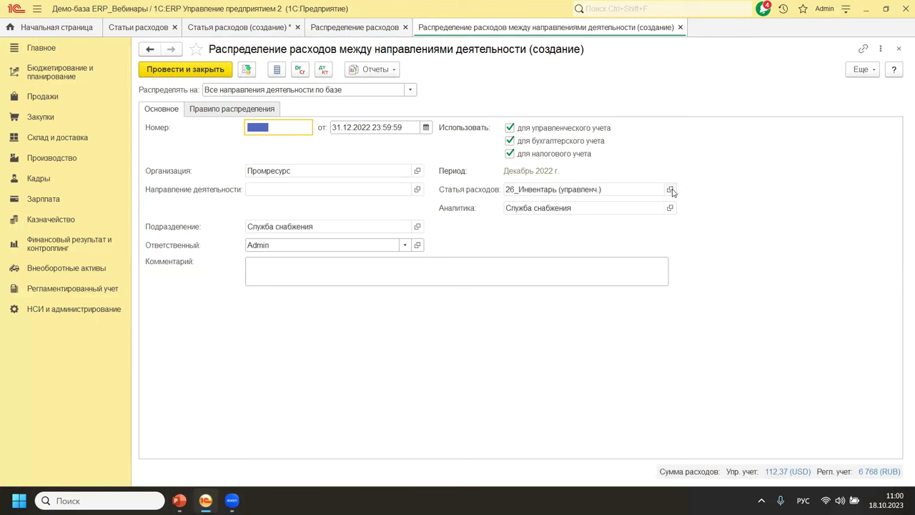
left_click(231, 109)
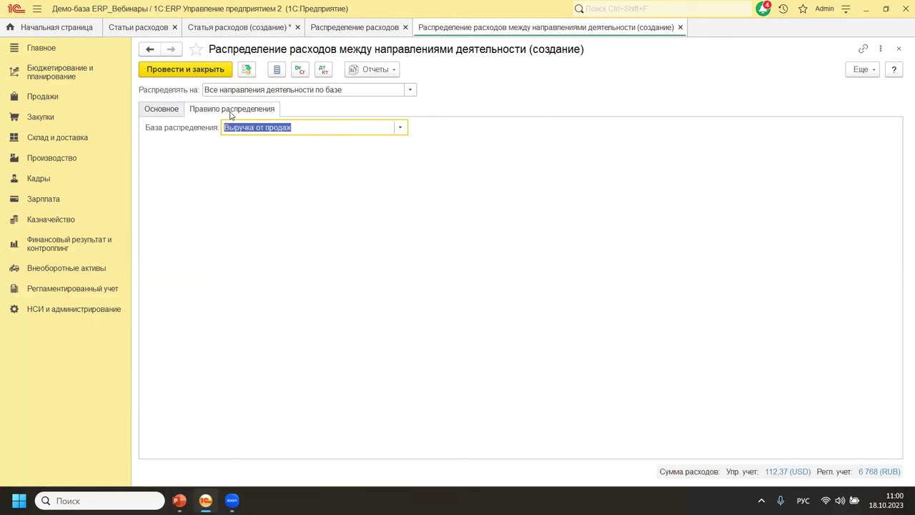
left_click(400, 127)
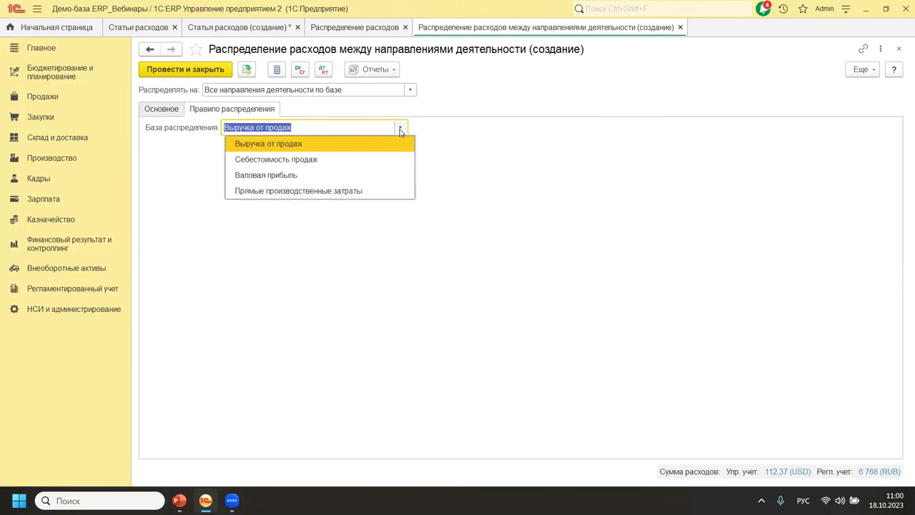
left_click(478, 141)
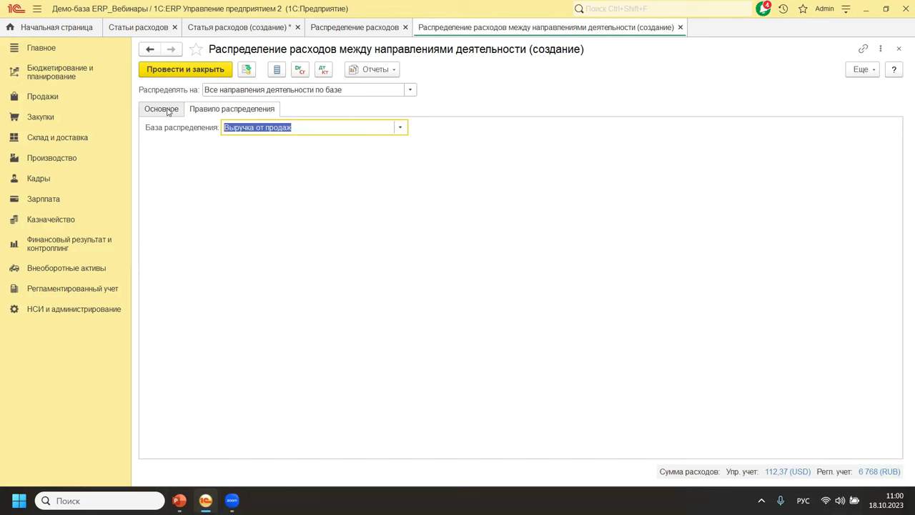
Step: Review the options for distributing to lines of business without changing the selection, and return to the document's main details
left_click(411, 90)
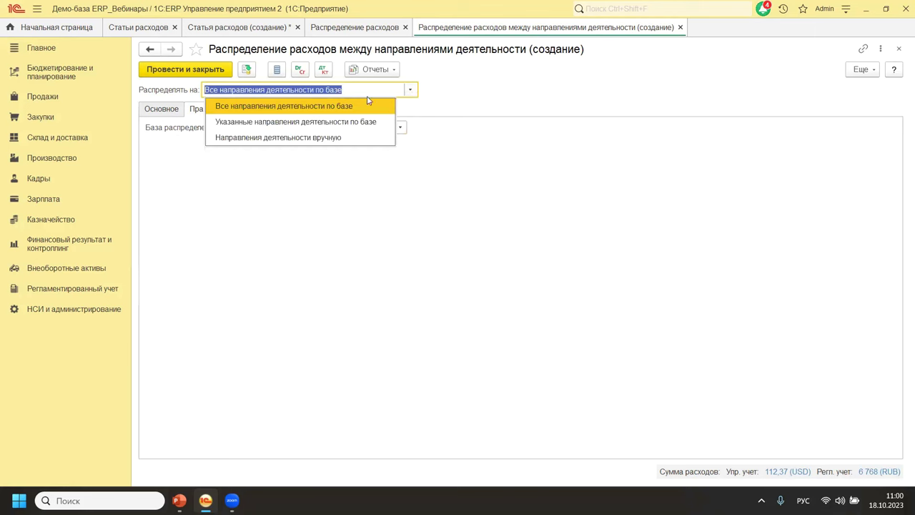
left_click(497, 150)
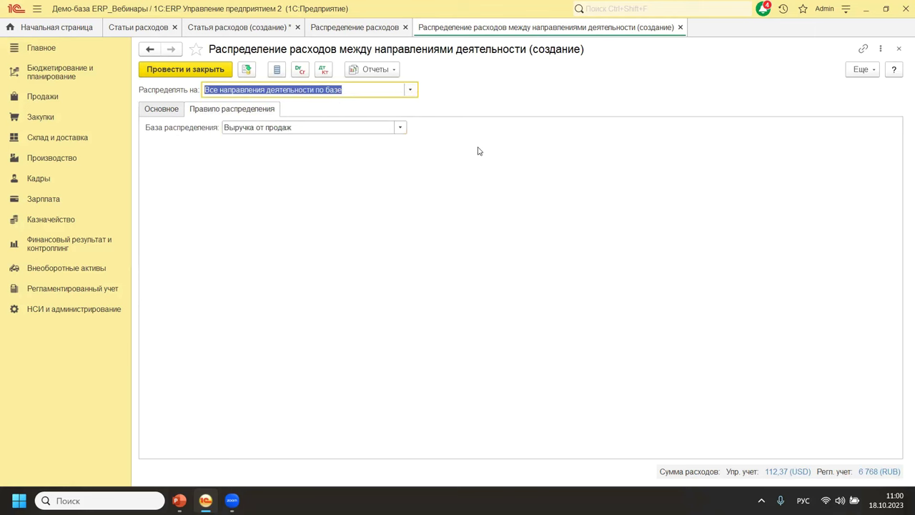
left_click(162, 110)
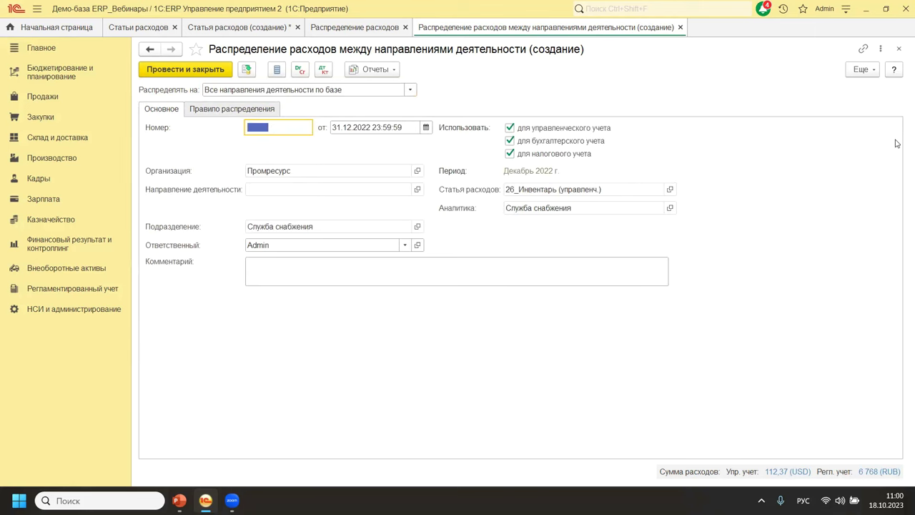
Step: Close the distribution document without posting it and return to the presentation at the slide "Проверки базы при закрытии месяца"
left_click(899, 48)
key("alt+Tab")
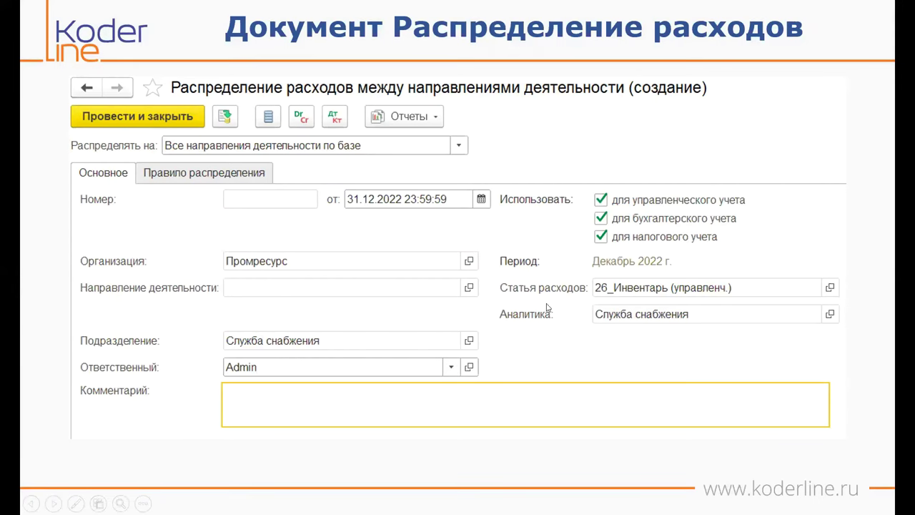
left_click(591, 147)
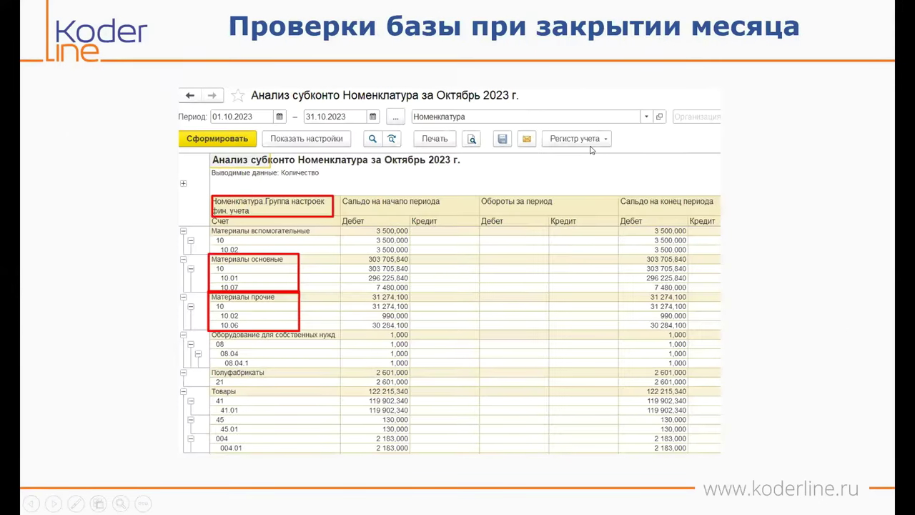